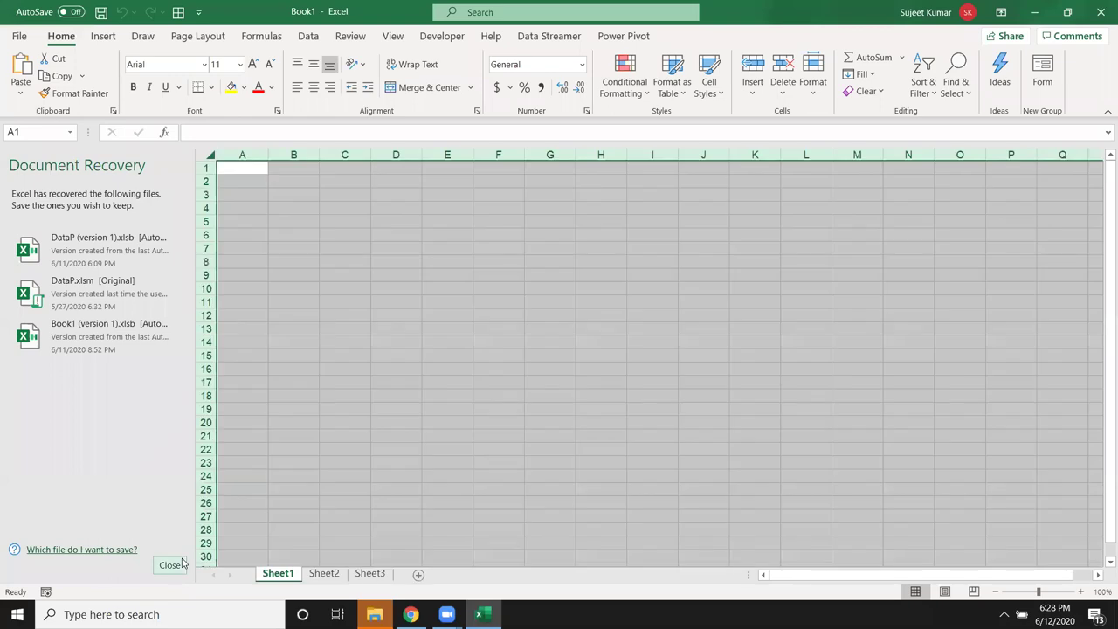
# Close the Document Recovery pane and discard the recovered files, leaving the blank Book1
pyautogui.click(169, 564)
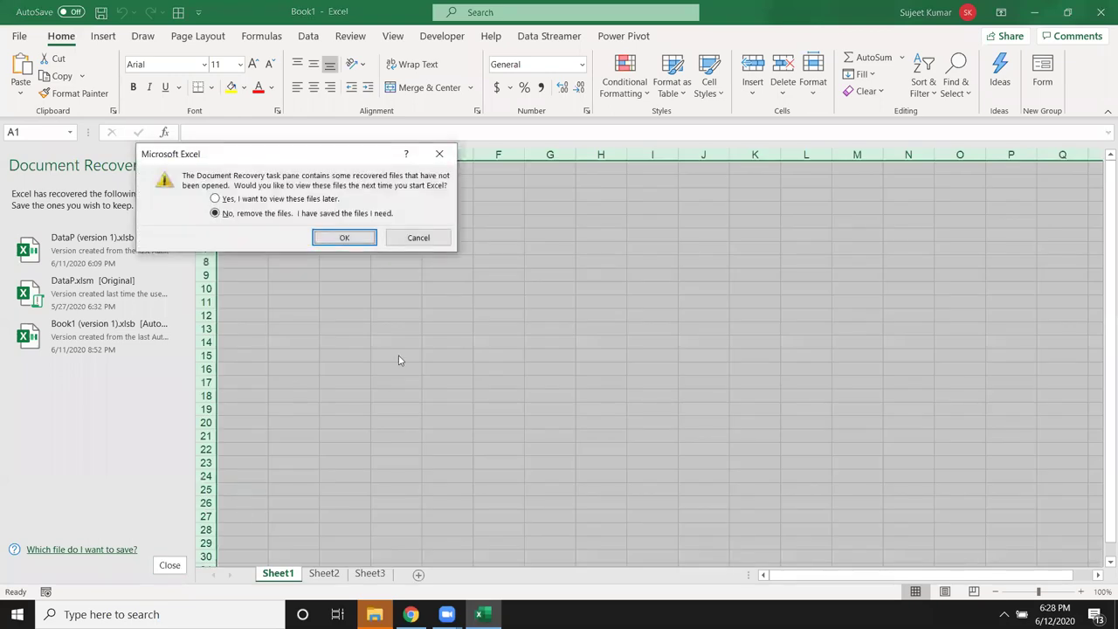
pyautogui.click(373, 234)
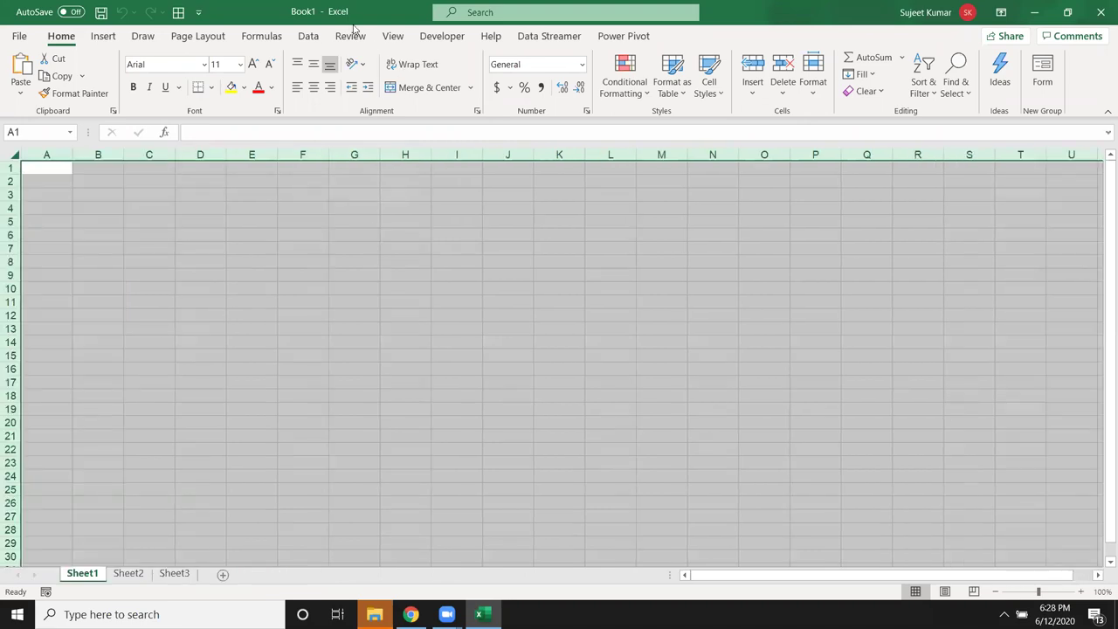
pyautogui.click(157, 213)
pyautogui.click(89, 197)
# Enter 20 in C3 and 30 in D3
pyautogui.click(57, 190)
pyautogui.click(56, 168)
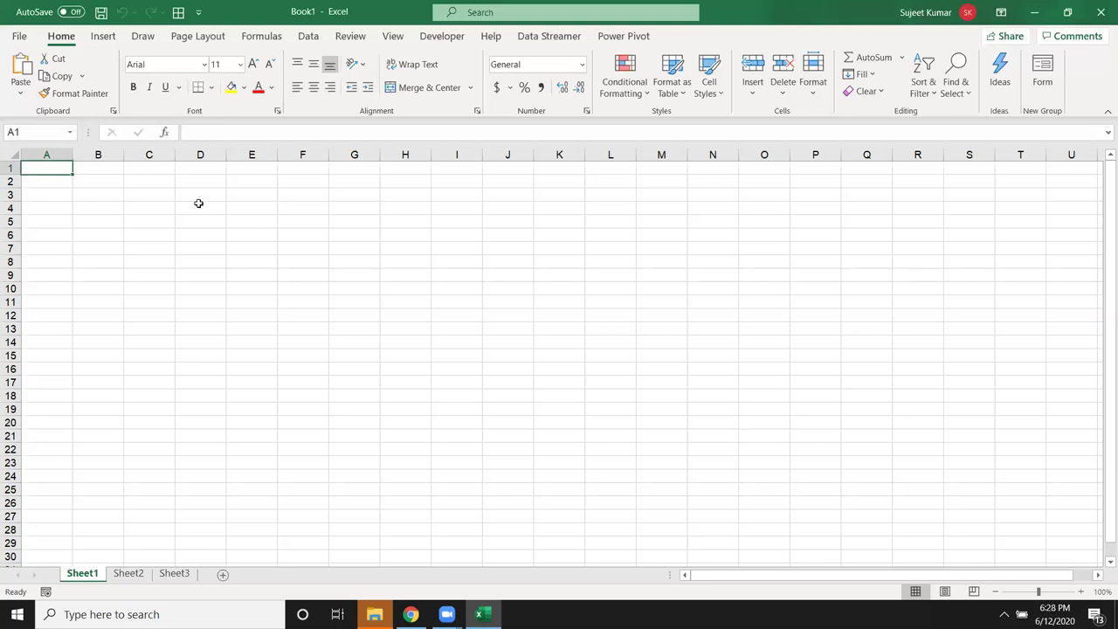
pyautogui.click(188, 195)
pyautogui.click(157, 196)
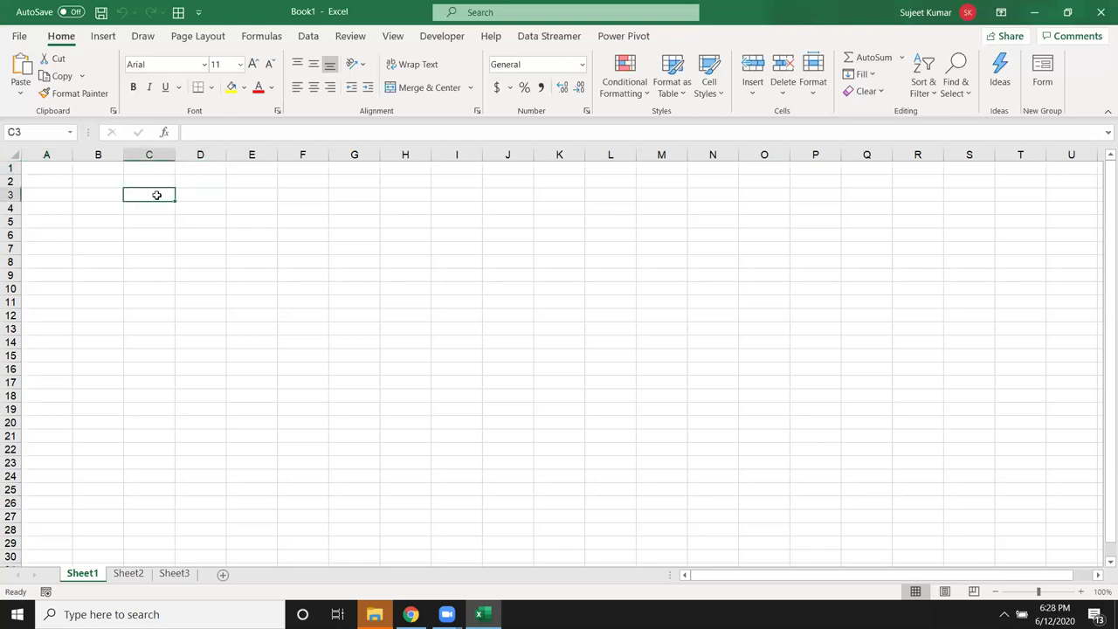
pyautogui.write('20')
pyautogui.click(249, 234)
pyautogui.click(205, 196)
pyautogui.write('30')
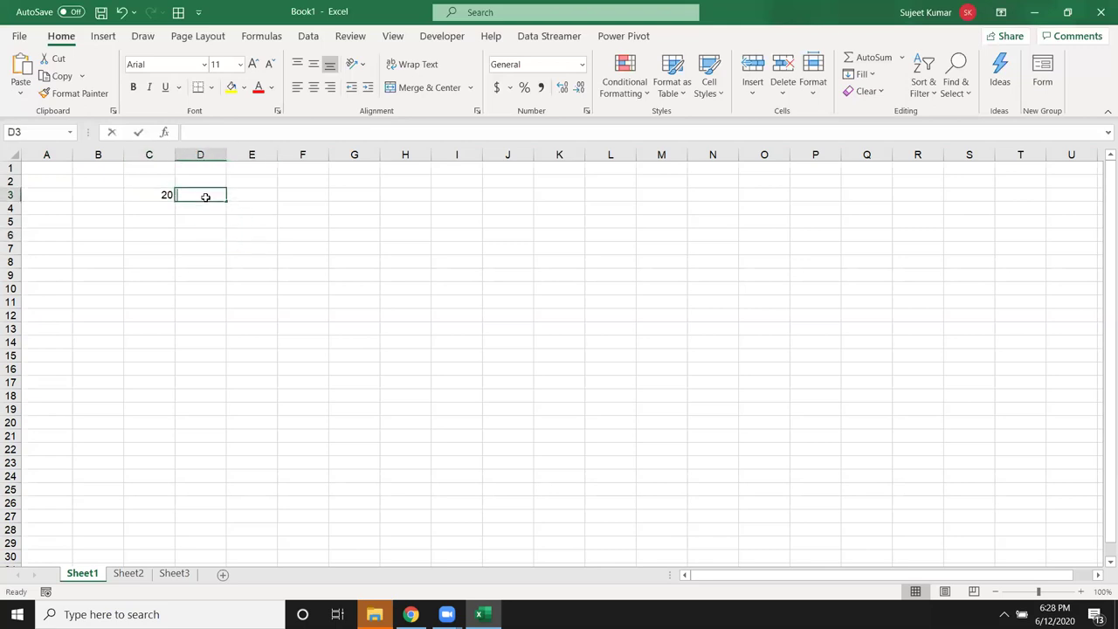
pyautogui.press('Return')
# Total C3:D3 in E3 with =SUM(C3:D3)
pyautogui.click(246, 197)
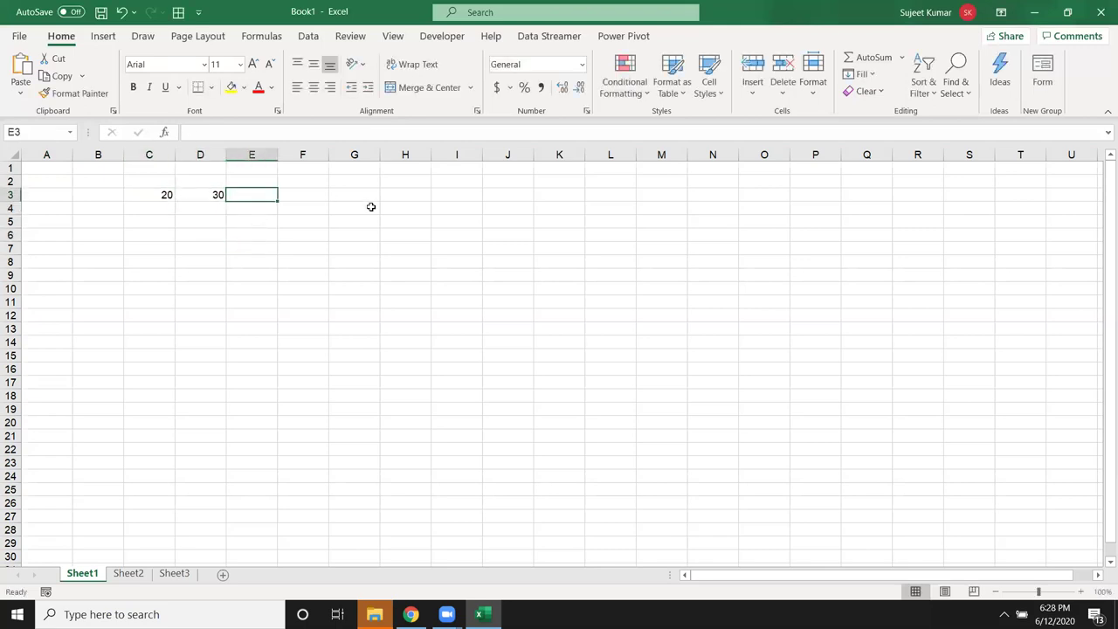
pyautogui.write('=SUM(')
pyautogui.press('Left')
pyautogui.hotkey('shift', 'Left')
pyautogui.press('Return')
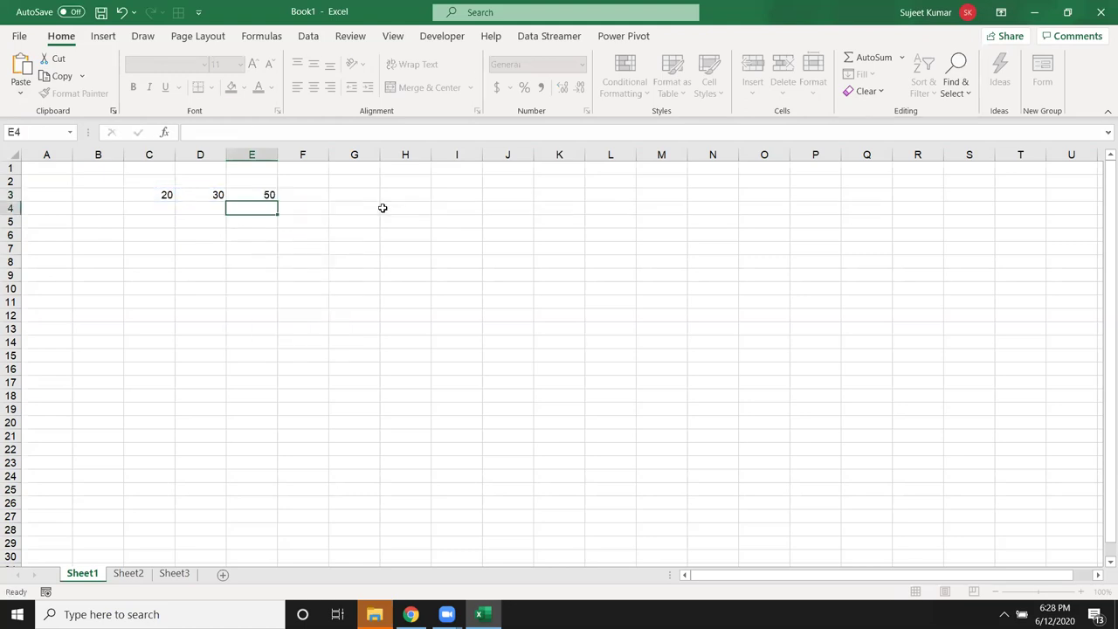
# Add the same values in E4 with the formula =C3+D3
pyautogui.write('=')
pyautogui.click(149, 193)
pyautogui.write('+')
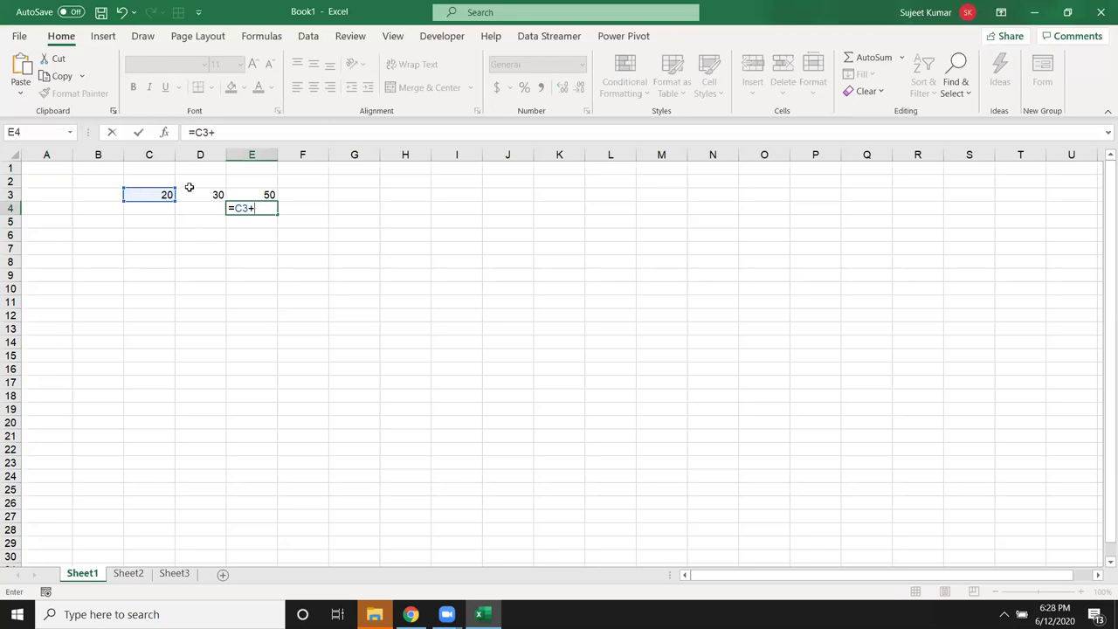
pyautogui.click(196, 189)
pyautogui.press('Return')
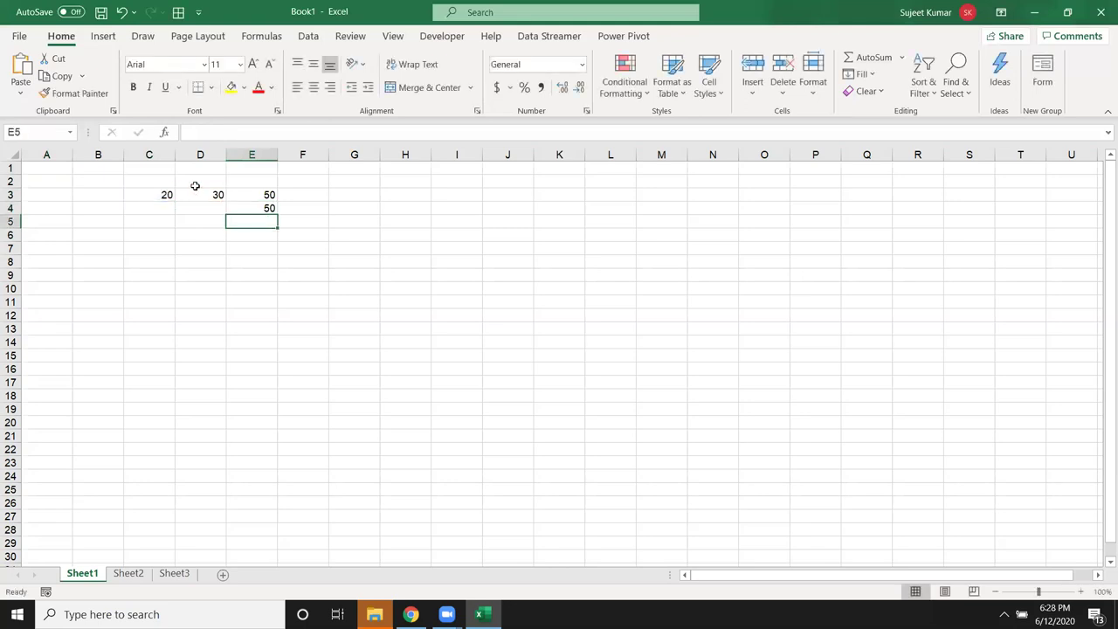
pyautogui.click(271, 207)
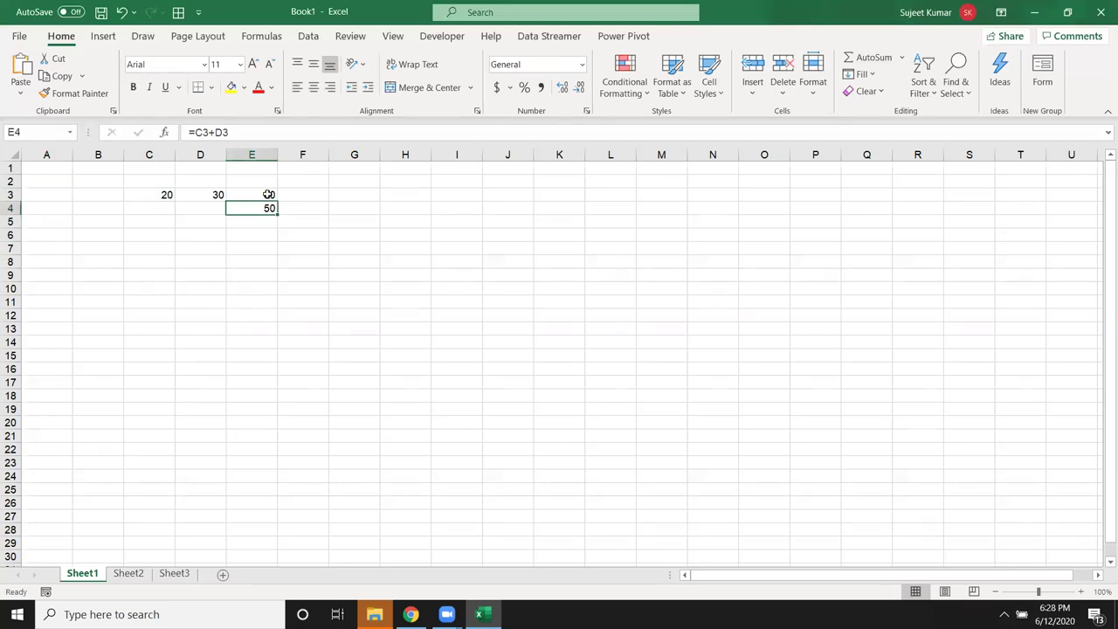
pyautogui.doubleClick(268, 195)
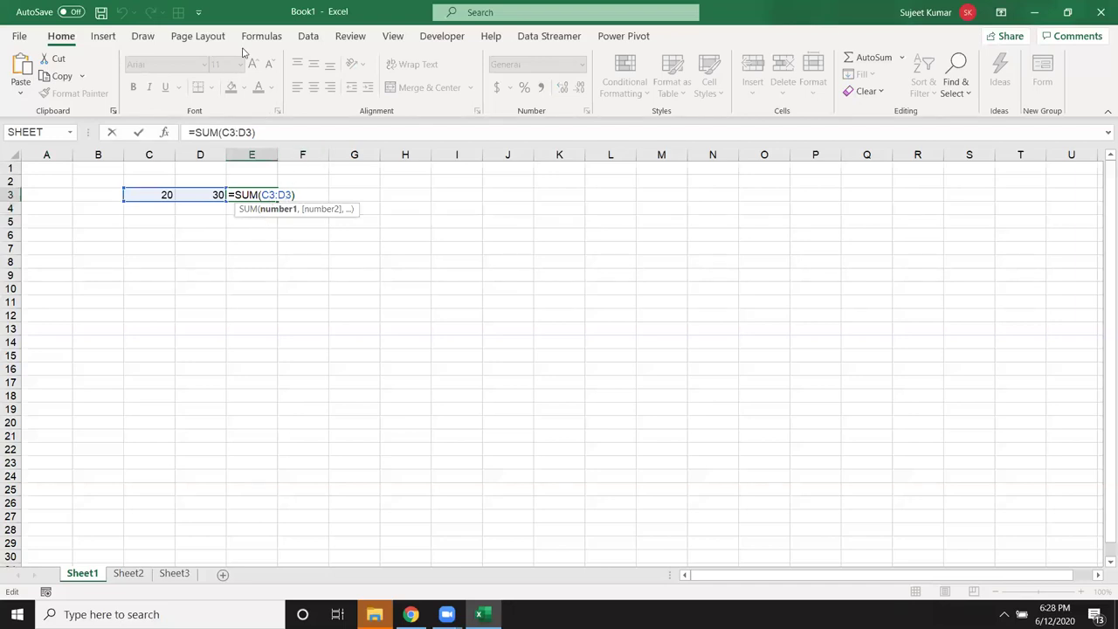
pyautogui.press('Return')
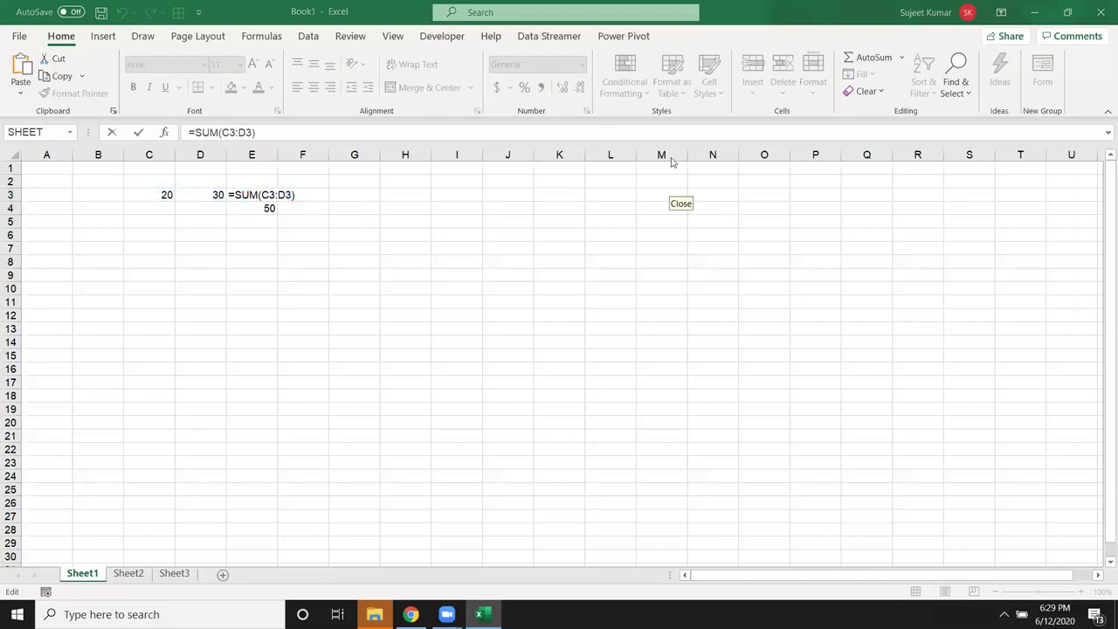
pyautogui.doubleClick(256, 187)
pyautogui.press('Return')
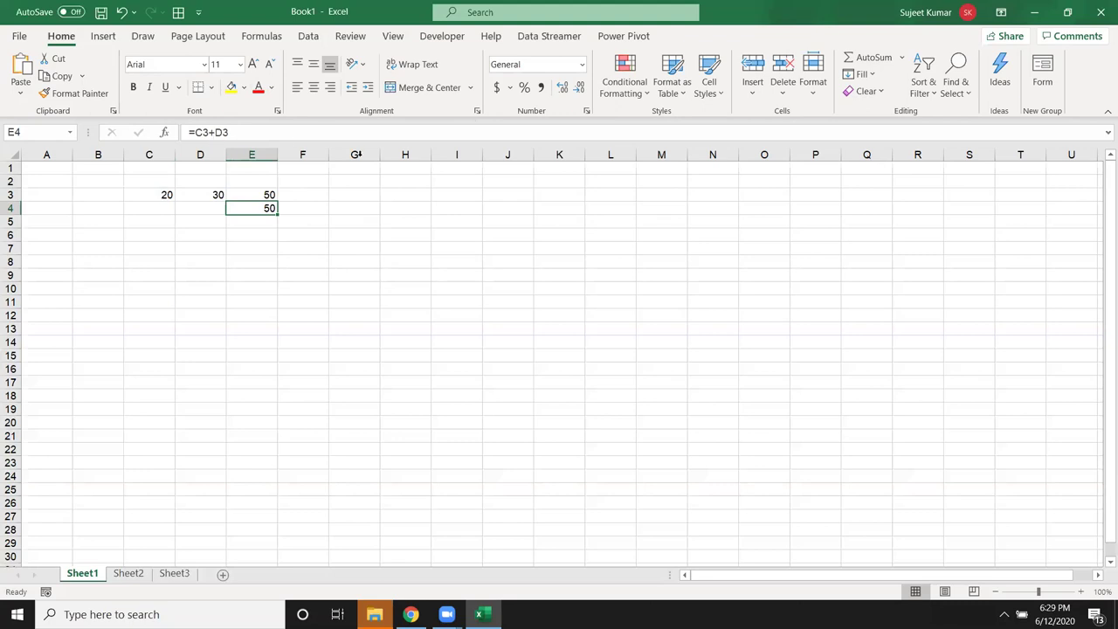
pyautogui.click(444, 168)
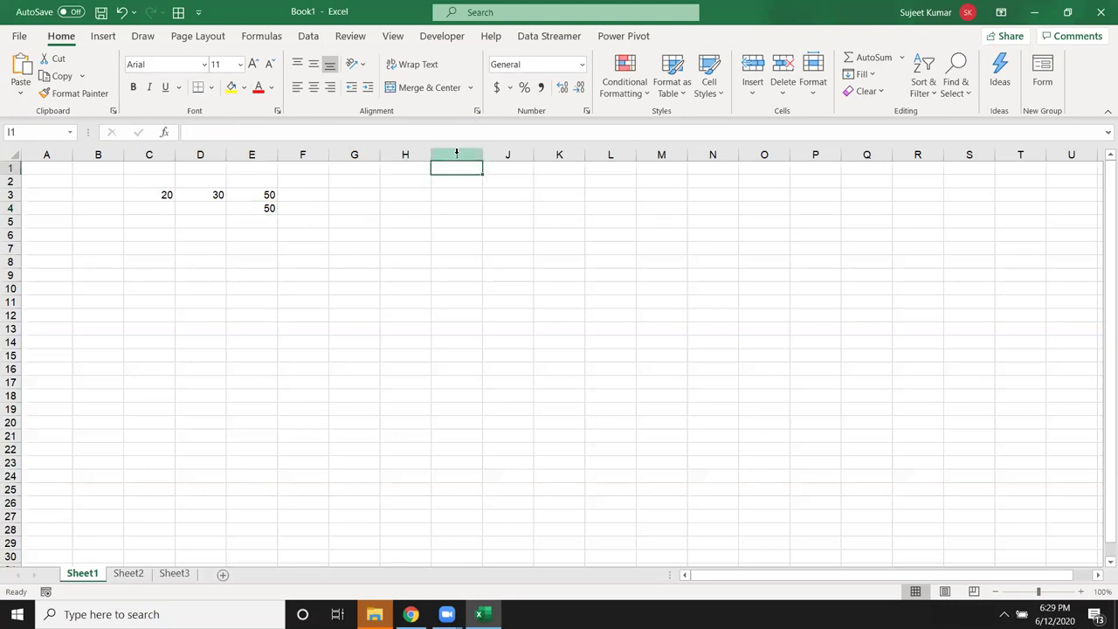
# List the operator symbols +, *, -, / and ^ down I1:I5
pyautogui.write('+')
pyautogui.press('Return')
pyautogui.write('*')
pyautogui.press('Return')
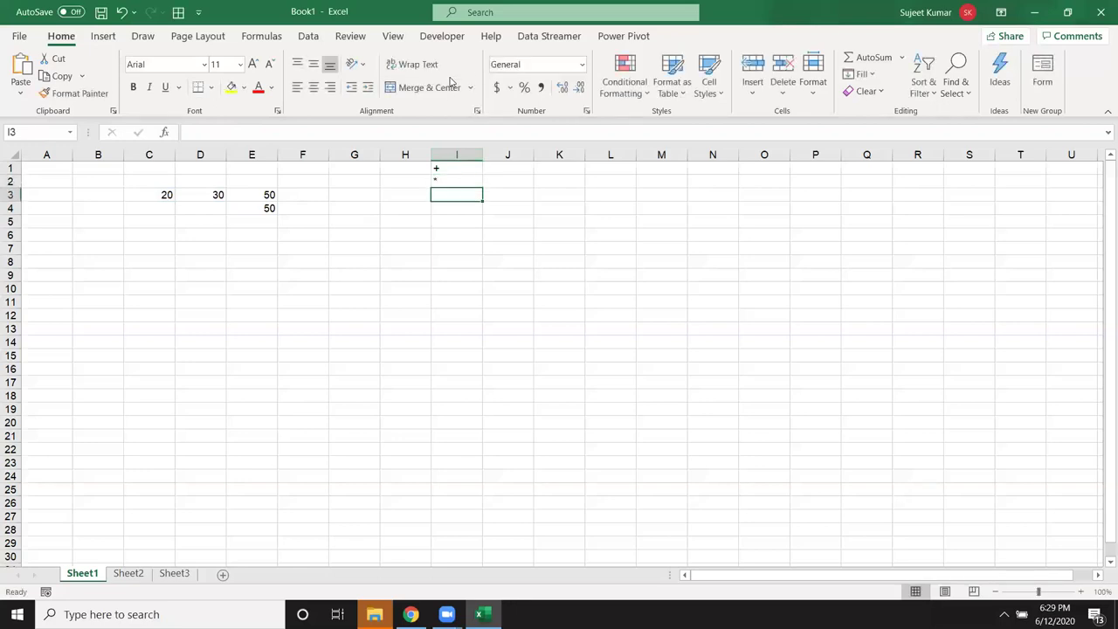
pyautogui.write('-')
pyautogui.press('Return')
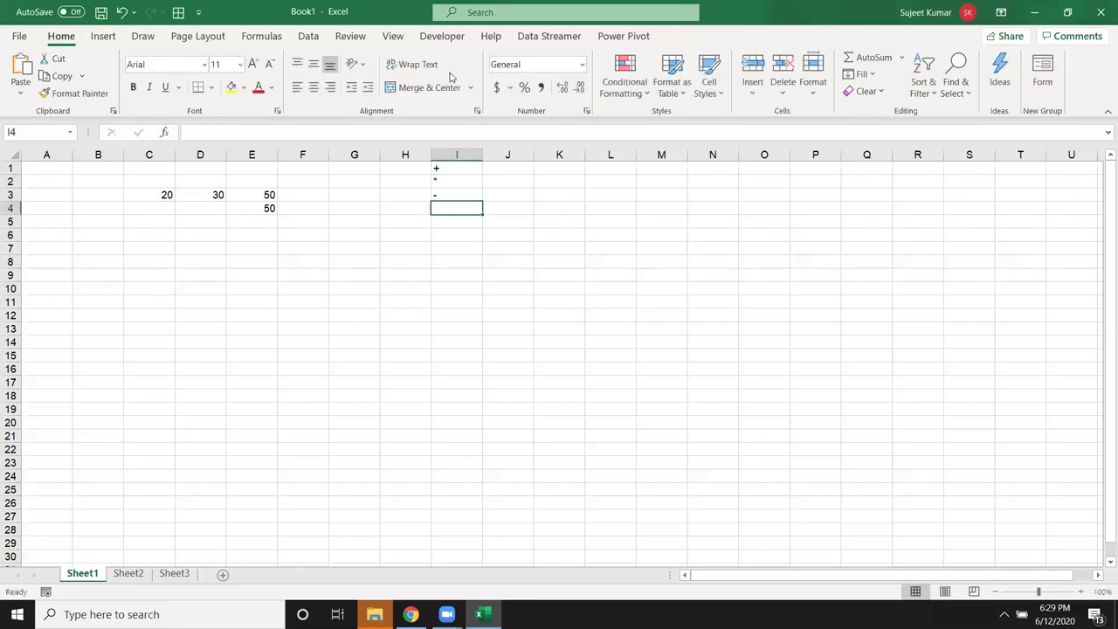
pyautogui.write('/')
pyautogui.press('Return')
pyautogui.write('^')
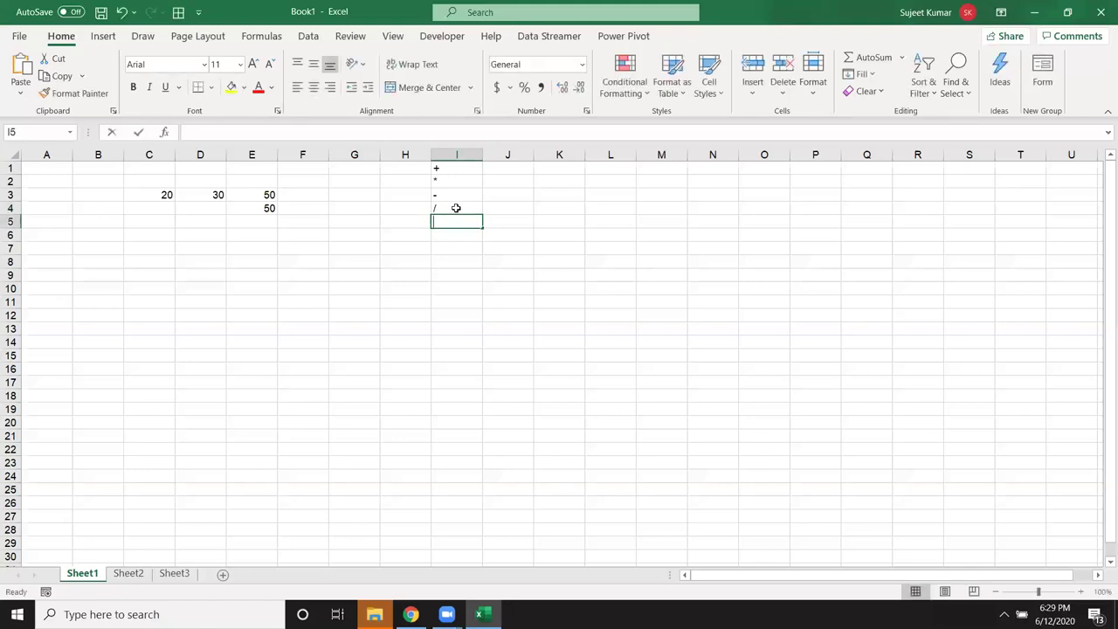
pyautogui.press('Return')
pyautogui.press('Up')
pyautogui.press('F2')
pyautogui.press('Return')
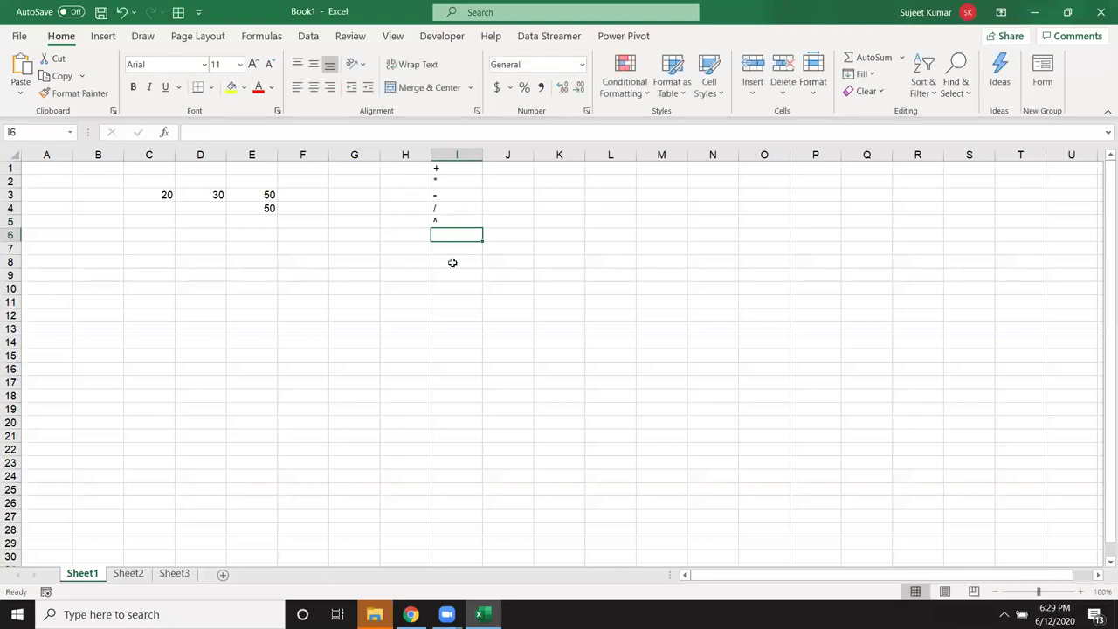
# Enter % in J2 and a dot in J3, then select J2:J3
pyautogui.click(524, 180)
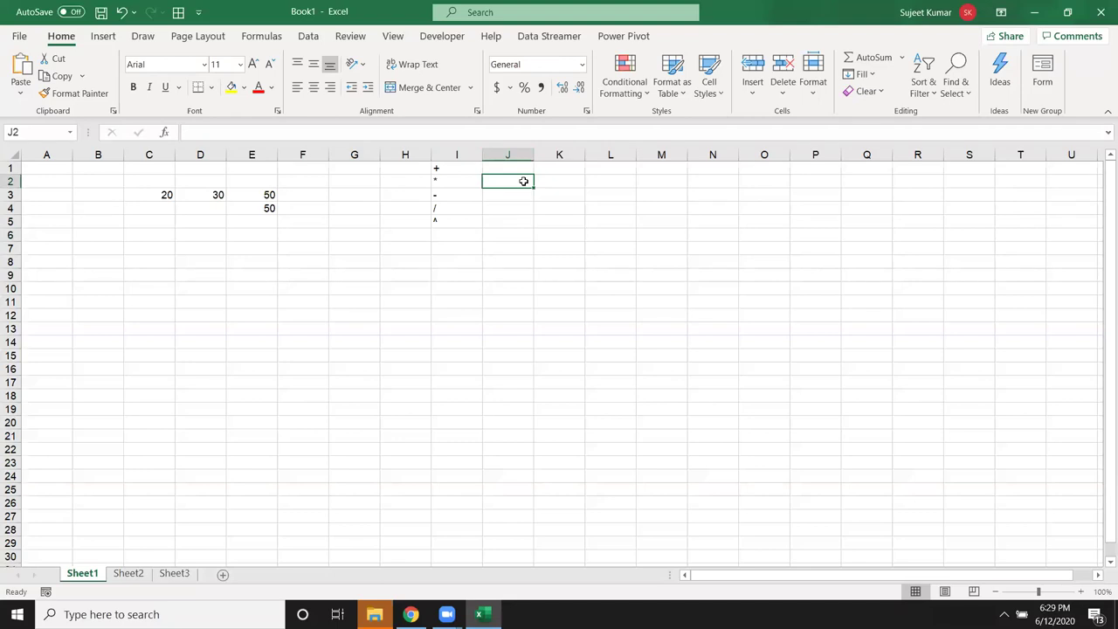
pyautogui.write('%')
pyautogui.press('Return')
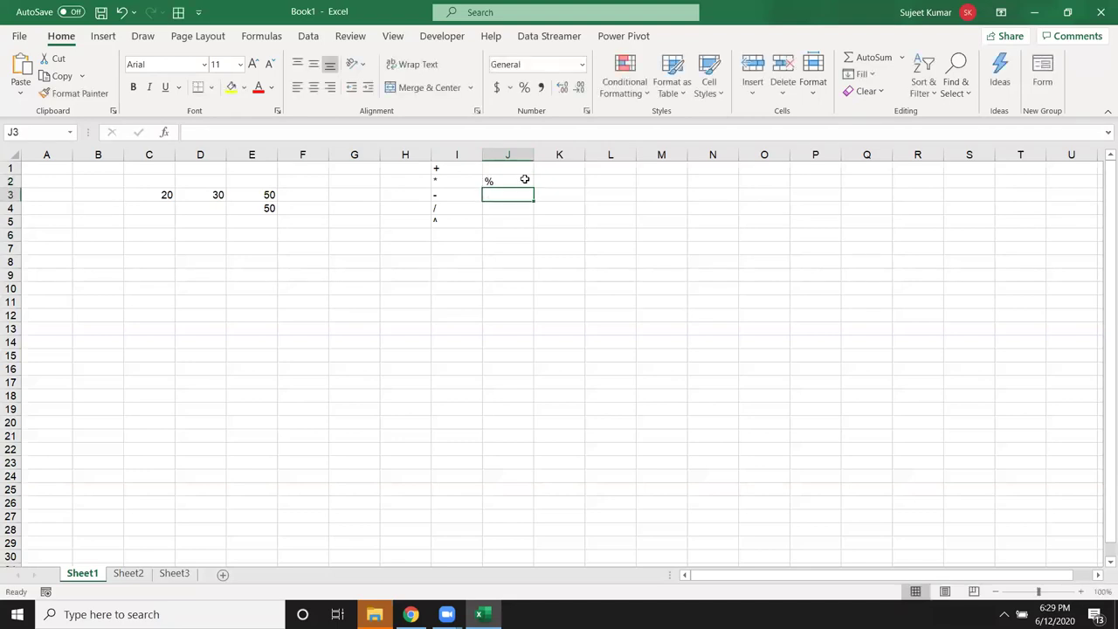
pyautogui.write('.')
pyautogui.press('Return')
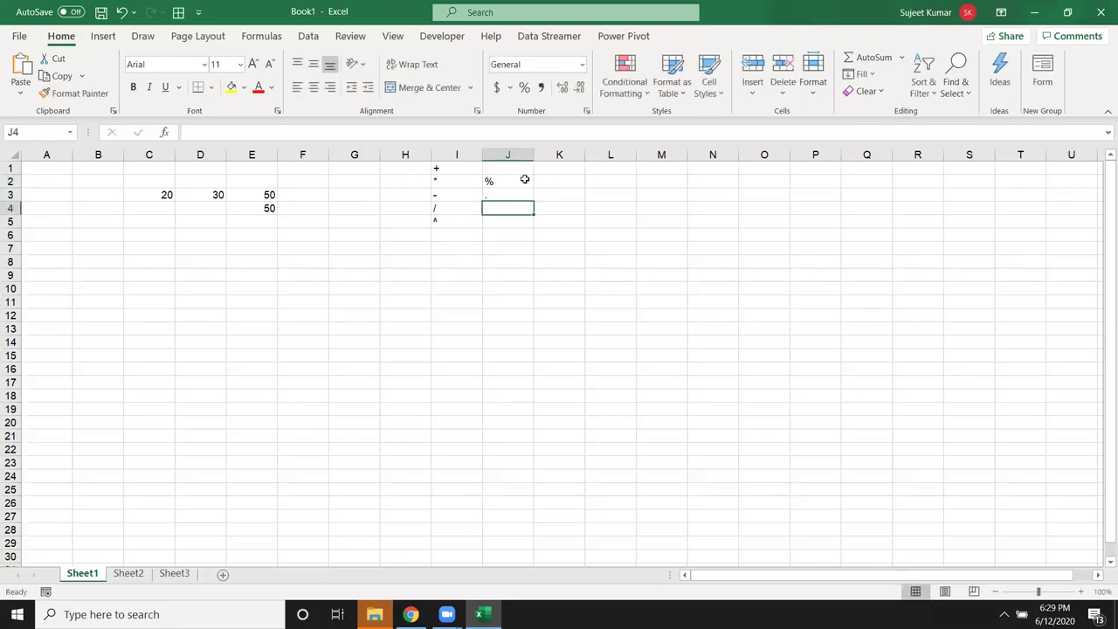
pyautogui.click(524, 179)
pyautogui.keyDown('shift'); pyautogui.click(523, 192); pyautogui.keyUp('shift')
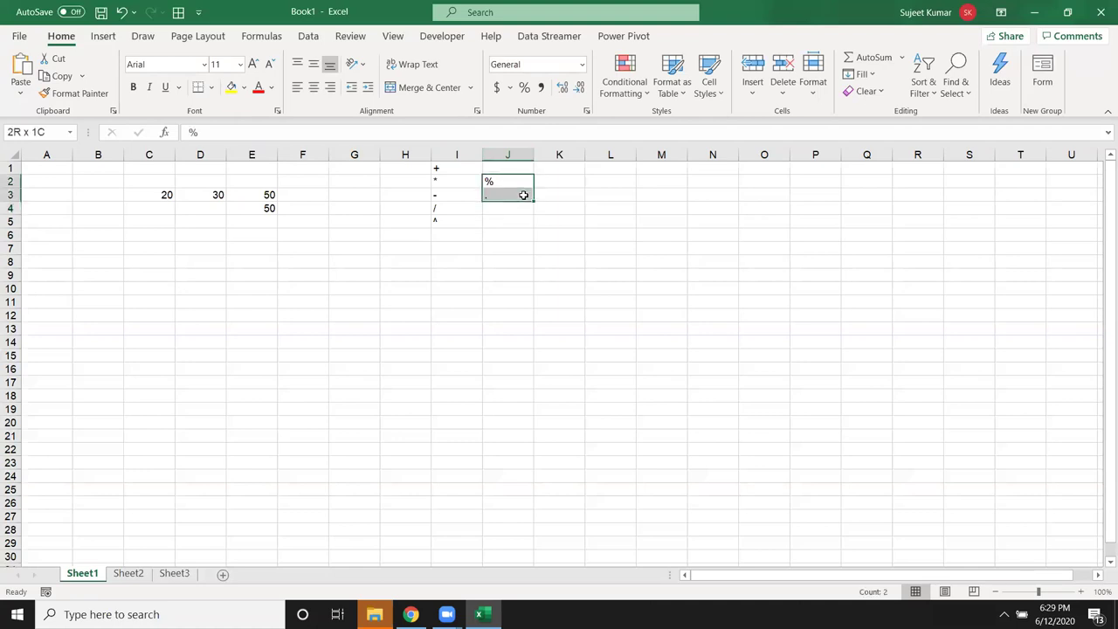
pyautogui.moveTo(505, 183); pyautogui.dragTo(509, 195)
pyautogui.click(68, 234)
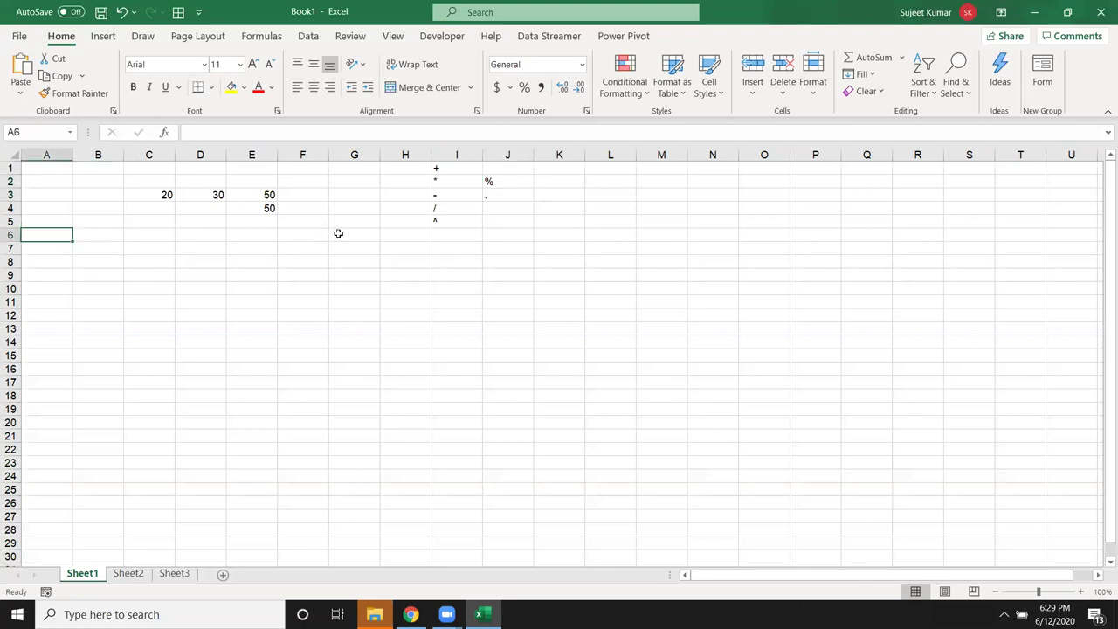
# Enter 50% in A6, and 50 in B6 formatted as a percentage (5000%)
pyautogui.write('50')
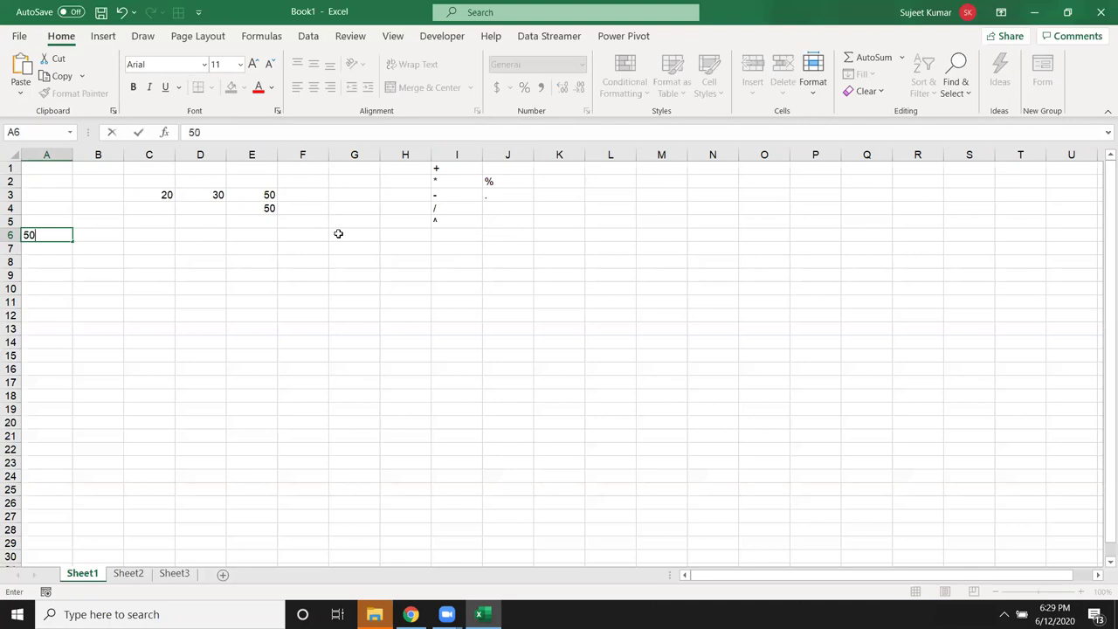
pyautogui.write('%')
pyautogui.press('Return')
pyautogui.press('Up')
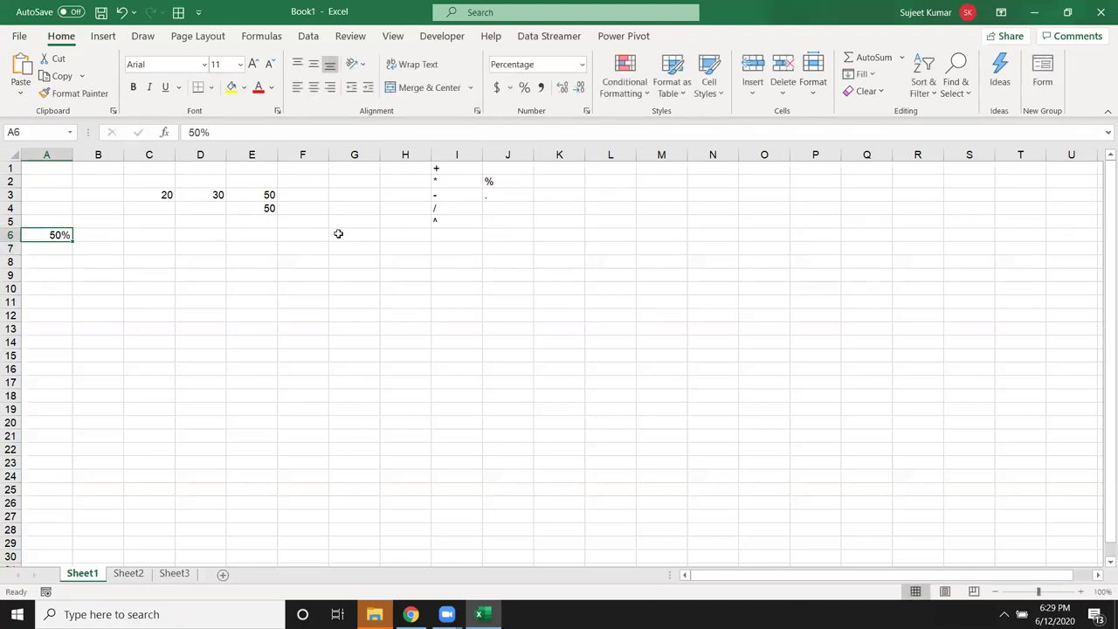
pyautogui.press('Right')
pyautogui.write('50')
pyautogui.press('Return')
pyautogui.press('Up')
pyautogui.click(524, 88)
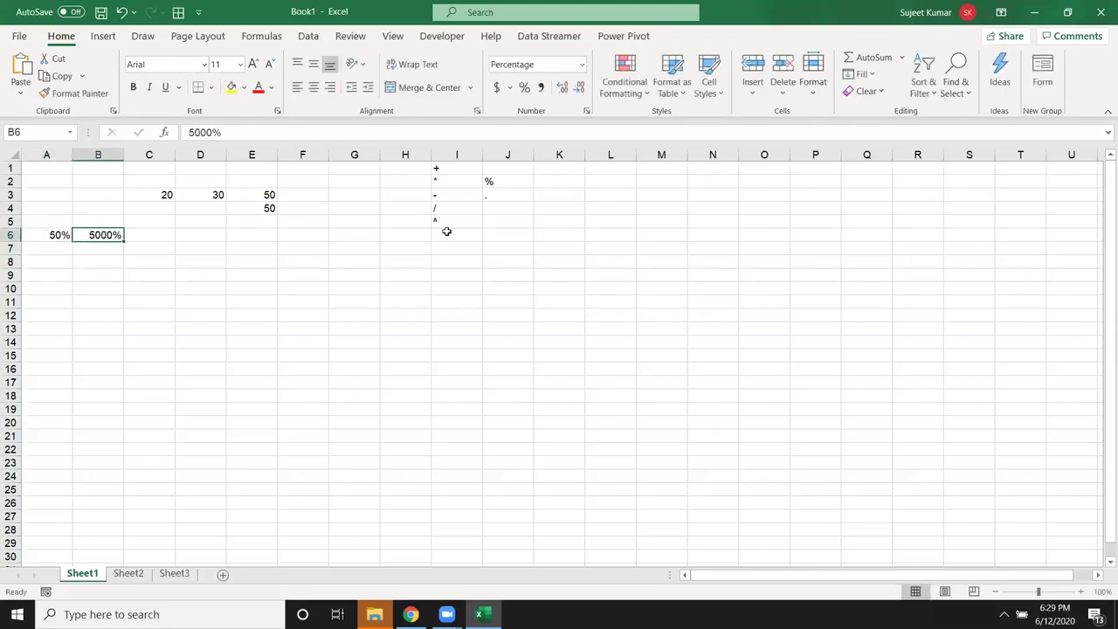
# Add the note 1=100% in B7
pyautogui.click(80, 249)
pyautogui.write('1=100')
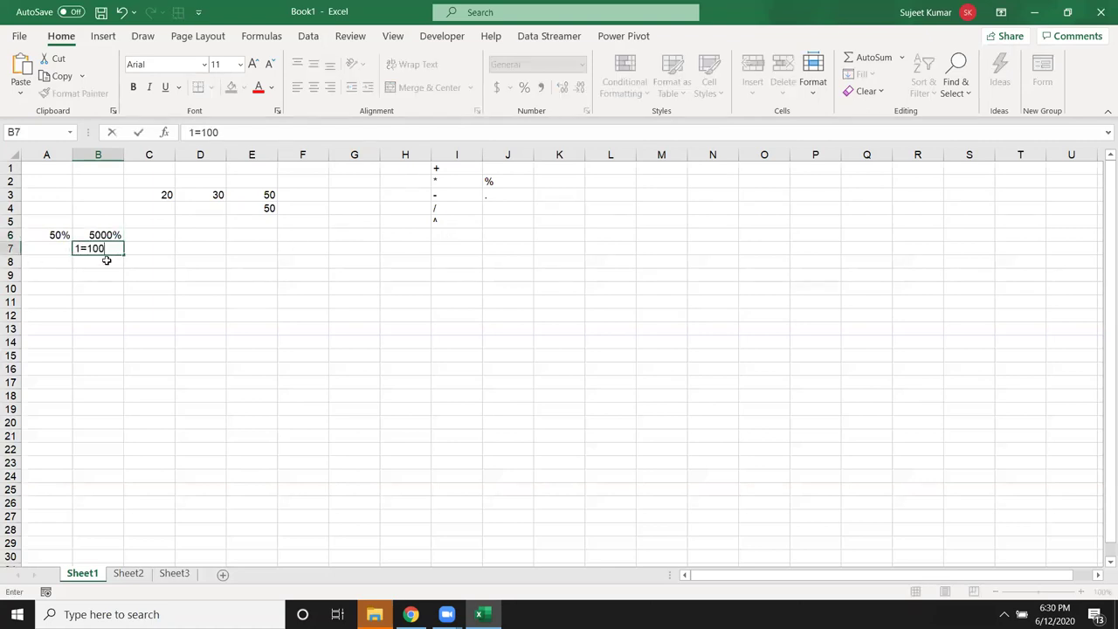
pyautogui.write('%')
pyautogui.press('Return')
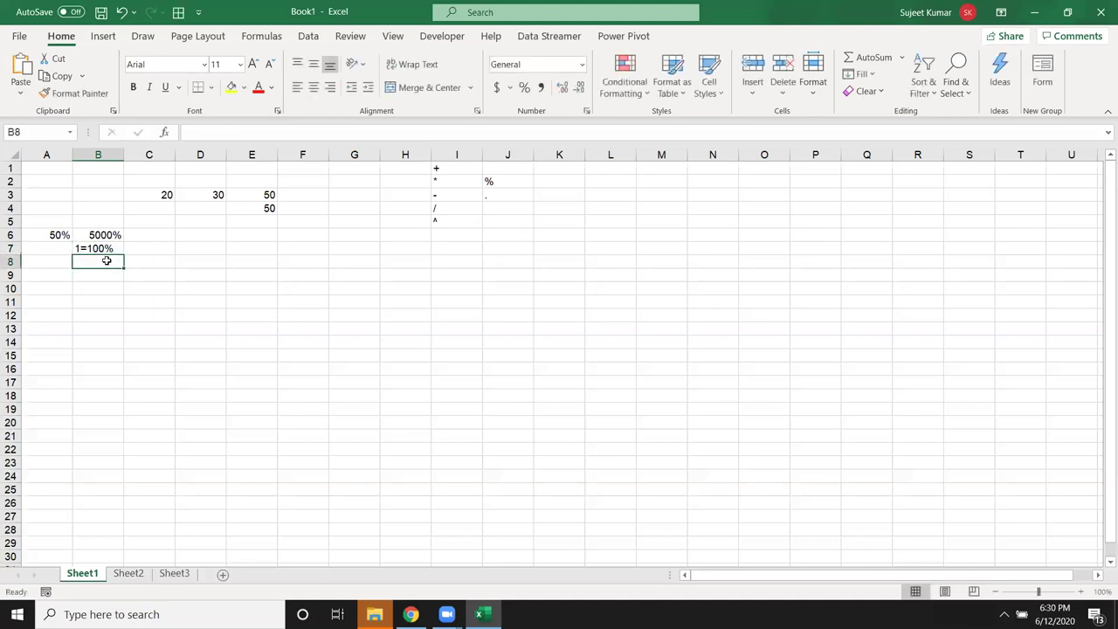
pyautogui.press('Up')
pyautogui.press('Up')
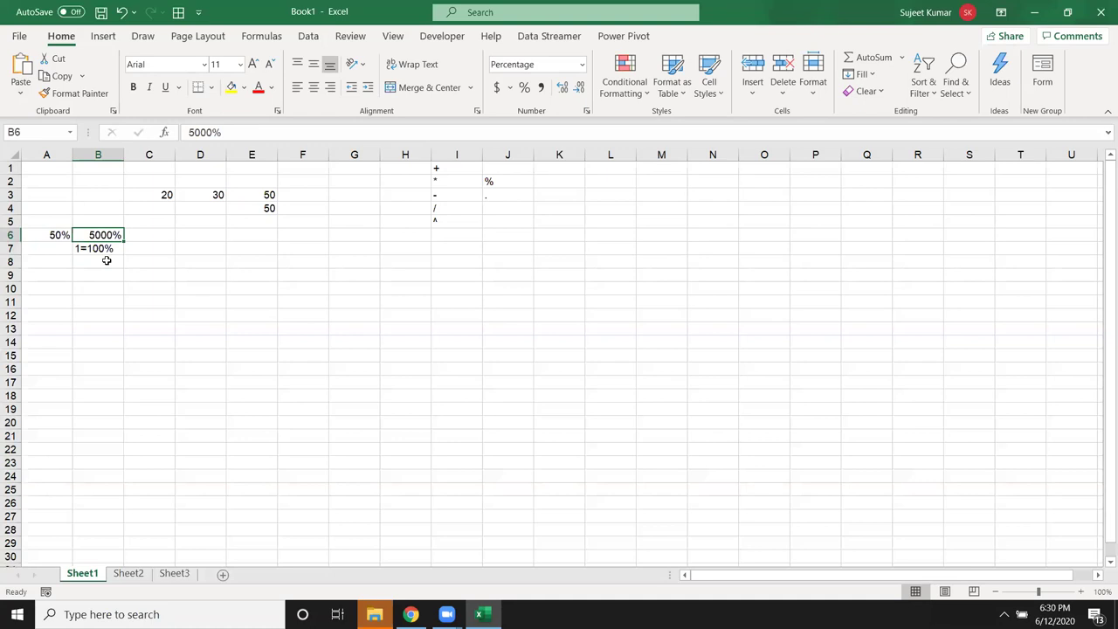
# Enter 0.5 in C6 and apply Percent Style so it shows 50%
pyautogui.press('Right')
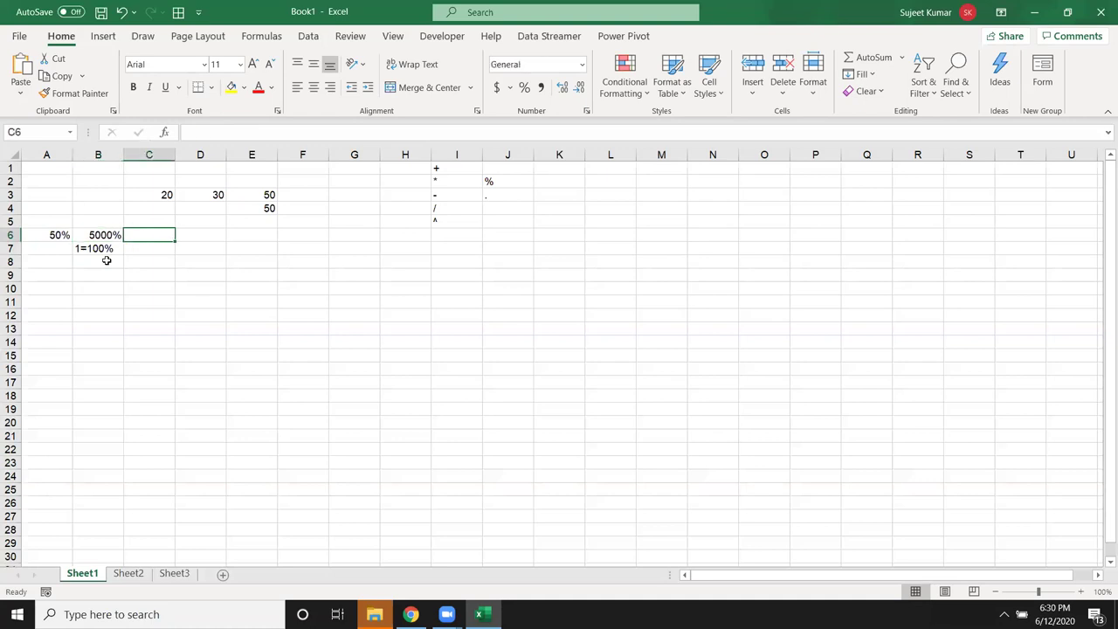
pyautogui.write('0.5')
pyautogui.press('Return')
pyautogui.press('Up')
pyautogui.click(525, 87)
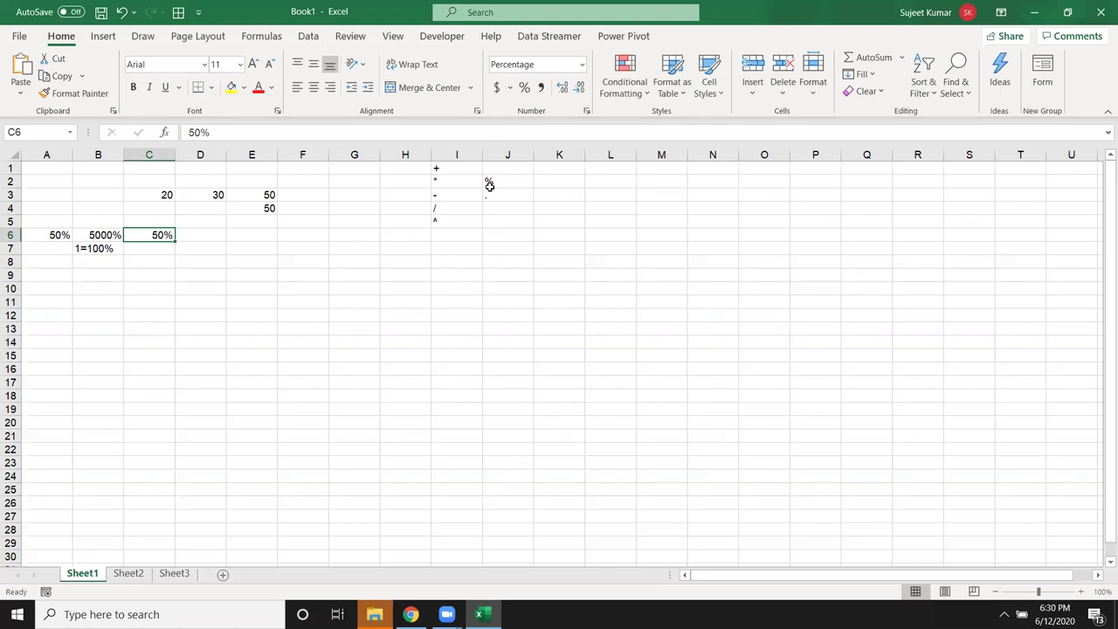
# Enter 450 in D8 and 20% in E8
pyautogui.click(193, 263)
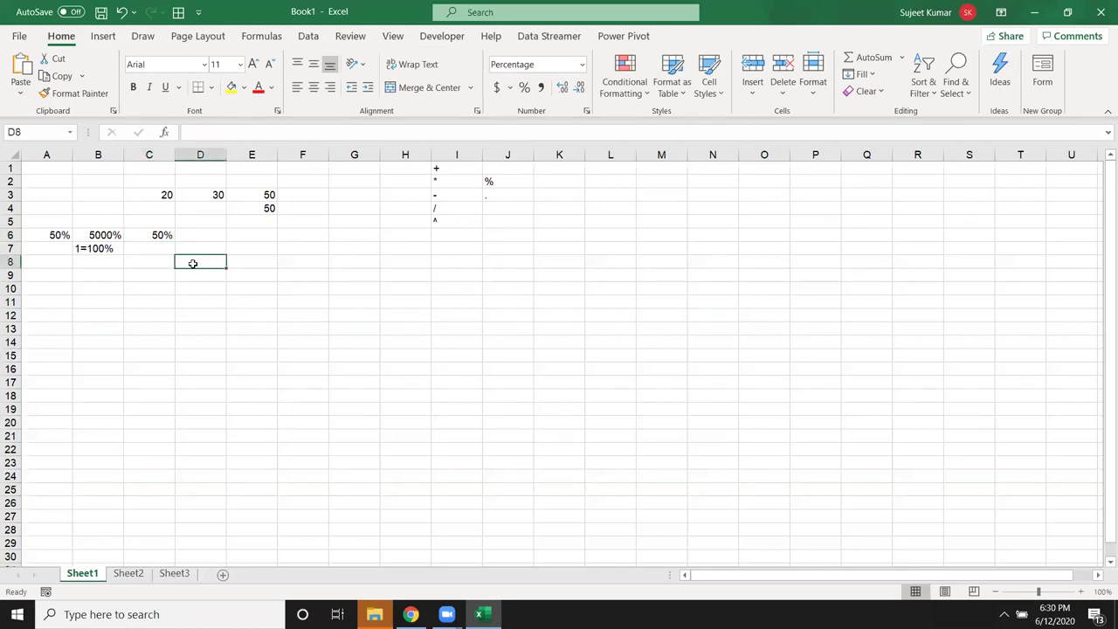
pyautogui.write('450')
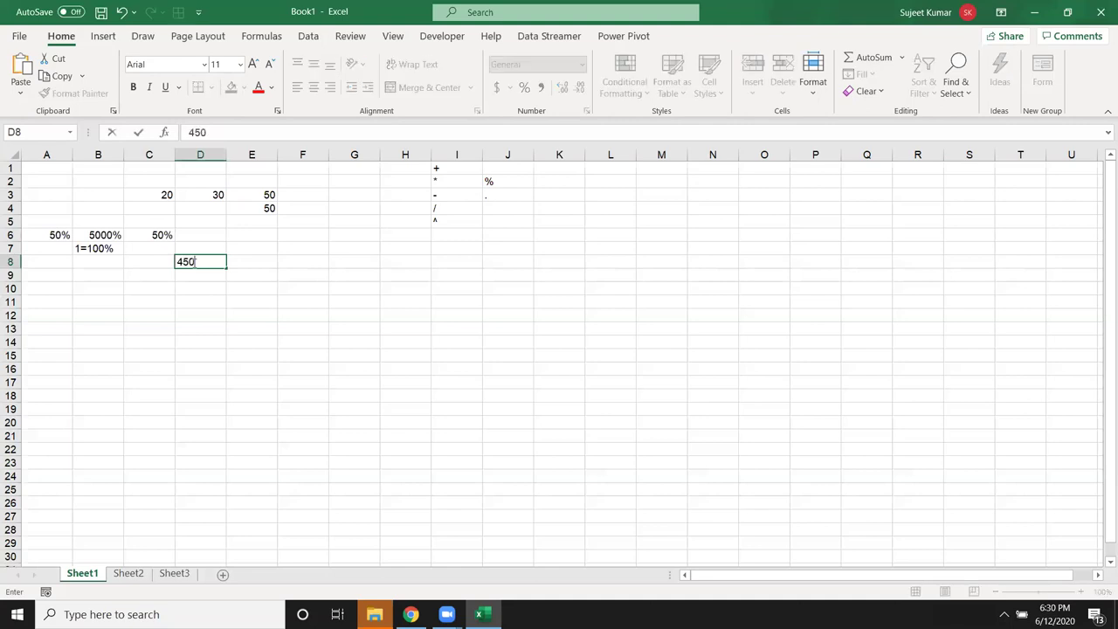
pyautogui.press('Tab')
pyautogui.write('20')
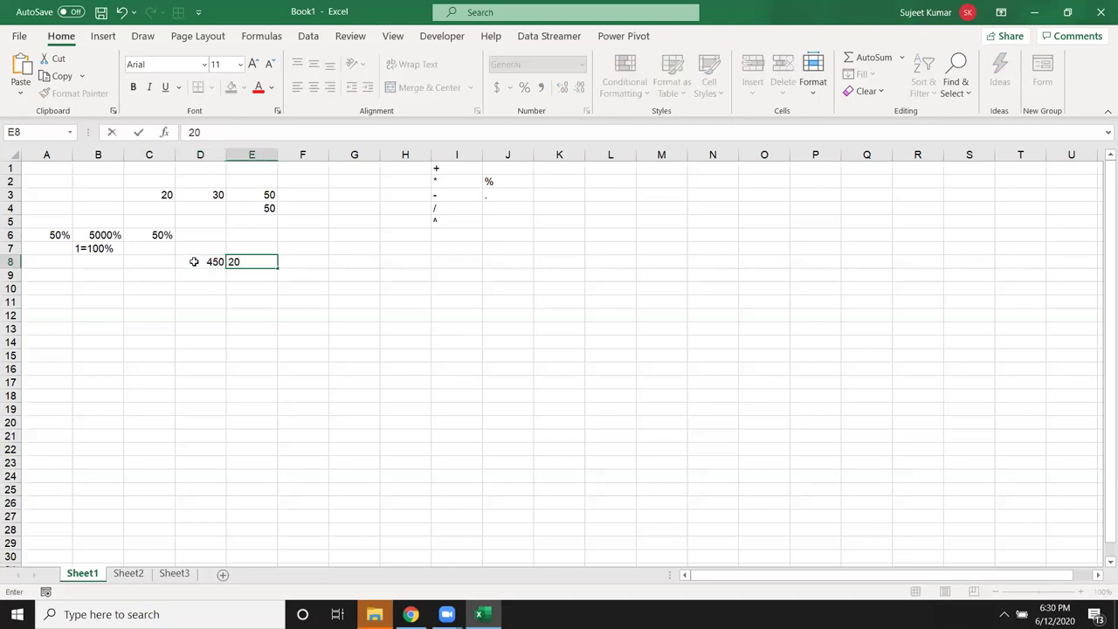
pyautogui.write('%')
pyautogui.press('Return')
pyautogui.press('Up')
pyautogui.press('Down')
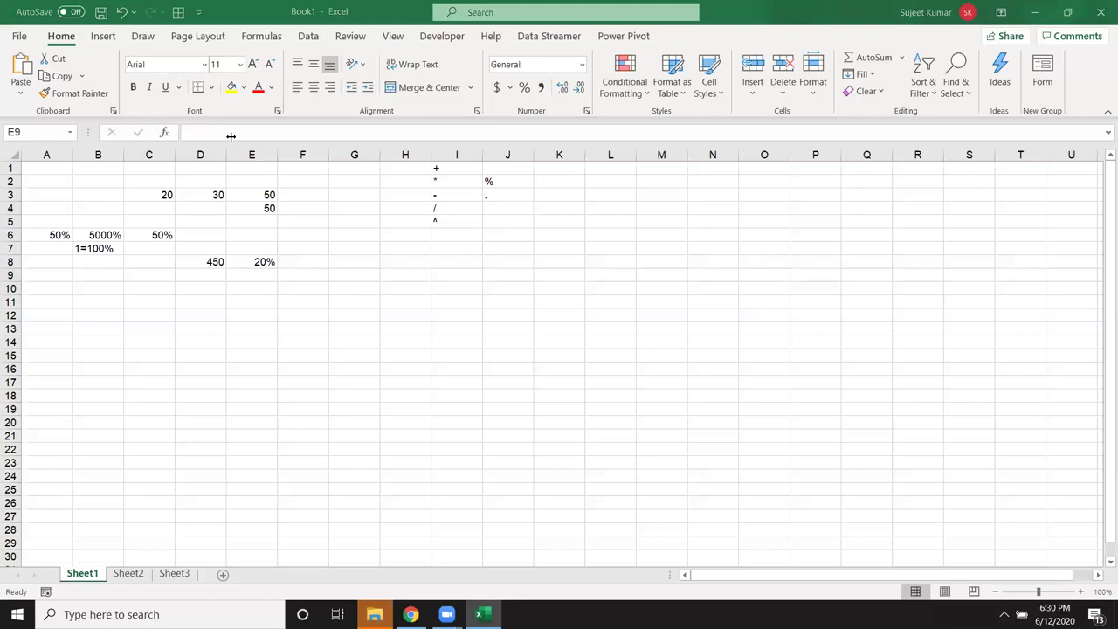
# Hand-write 450 × 20/100 in ink beside the data
pyautogui.moveTo(454, 271)
pyautogui.mouseDown()
pyautogui.moveTo(506, 275)
pyautogui.moveTo(523, 346)
pyautogui.moveTo(529, 325)
pyautogui.mouseUp()
pyautogui.moveTo(541, 271)
pyautogui.mouseDown()
pyautogui.moveTo(612, 261)
pyautogui.moveTo(599, 320)
pyautogui.moveTo(570, 307)
pyautogui.mouseUp()
pyautogui.moveTo(649, 265)
pyautogui.mouseDown()
pyautogui.moveTo(641, 298)
pyautogui.moveTo(657, 260)
pyautogui.moveTo(756, 282)
pyautogui.mouseUp()
pyautogui.moveTo(732, 241); pyautogui.dragTo(741, 293)
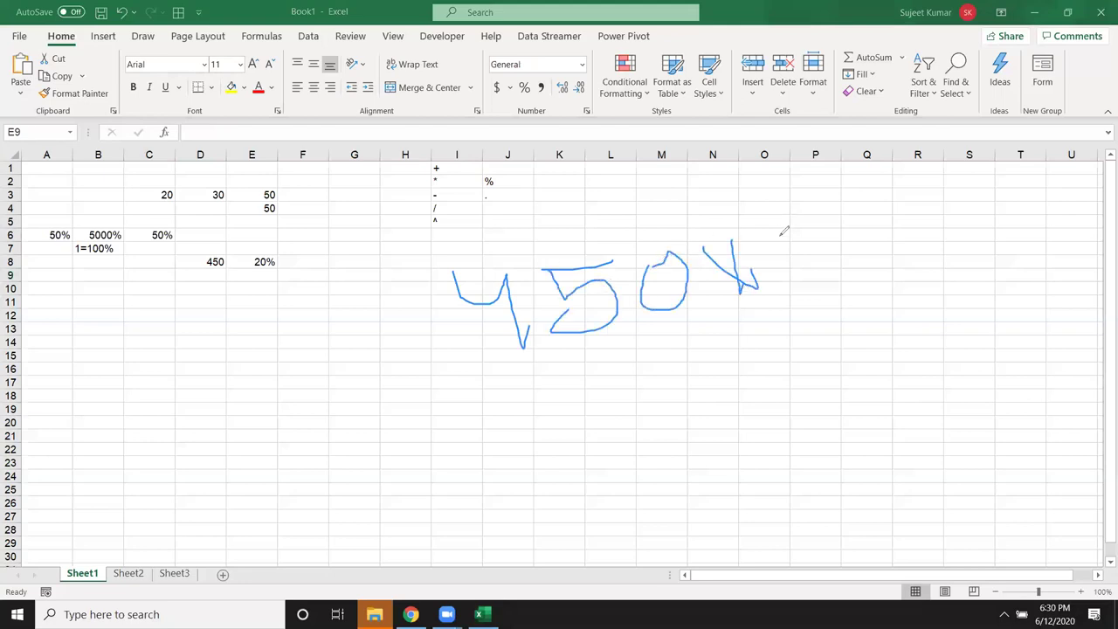
pyautogui.moveTo(776, 228); pyautogui.dragTo(845, 248)
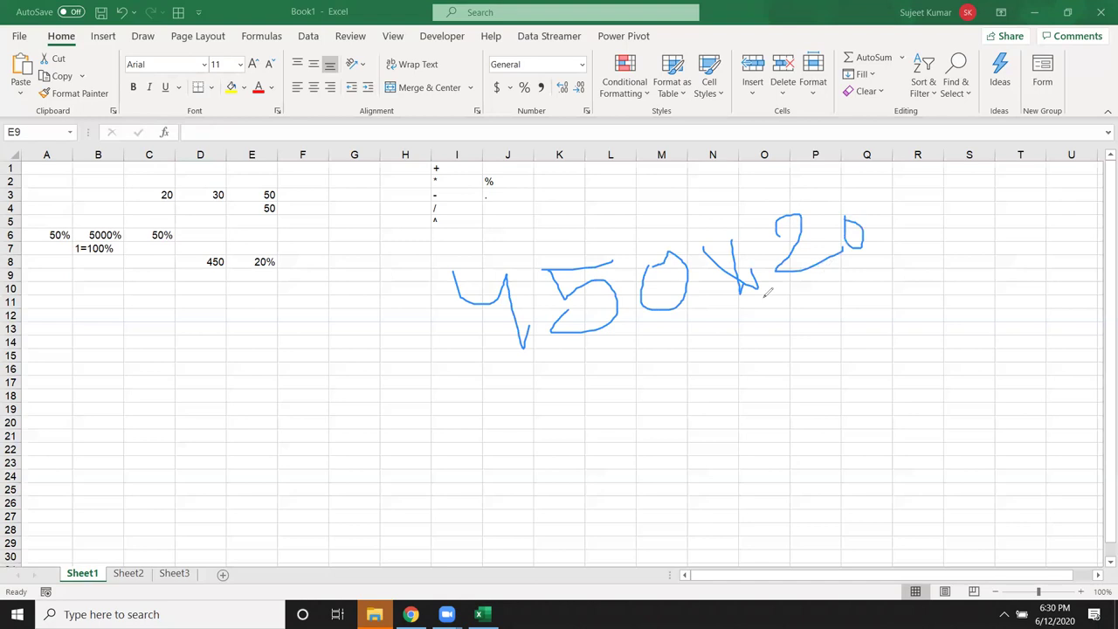
pyautogui.moveTo(928, 233)
pyautogui.mouseDown()
pyautogui.moveTo(753, 307)
pyautogui.moveTo(795, 345)
pyautogui.moveTo(813, 311)
pyautogui.moveTo(871, 301)
pyautogui.moveTo(852, 291)
pyautogui.mouseUp()
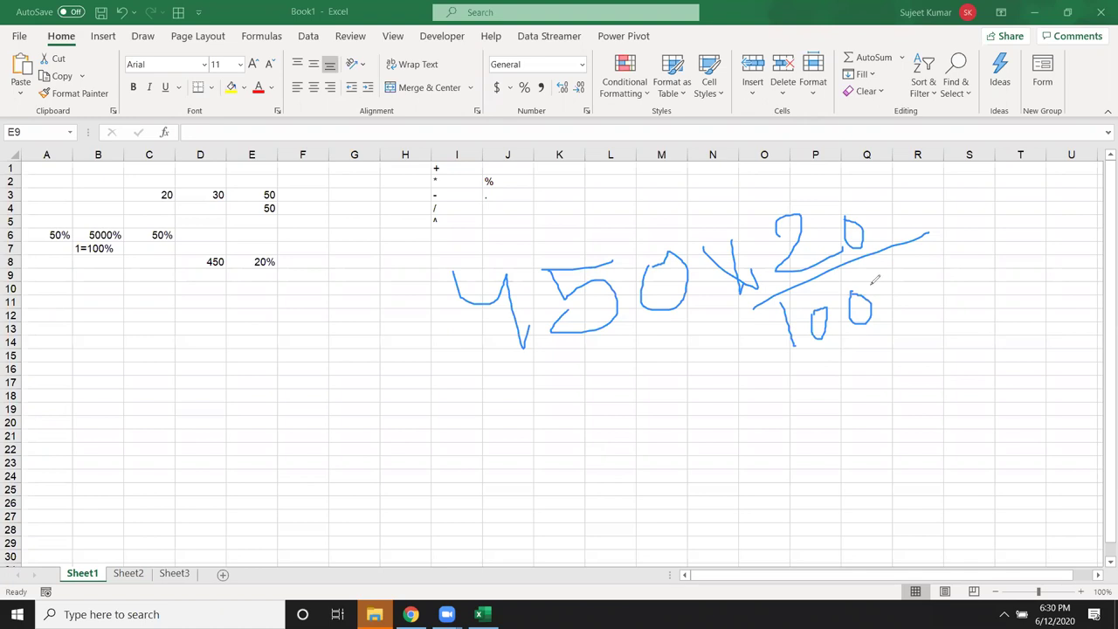
pyautogui.moveTo(871, 281); pyautogui.dragTo(847, 378)
# Strike out the cancelling zeros in 20, 100 and 450
pyautogui.moveTo(861, 211); pyautogui.dragTo(853, 260)
pyautogui.moveTo(822, 307); pyautogui.dragTo(819, 367)
pyautogui.moveTo(674, 249); pyautogui.dragTo(669, 315)
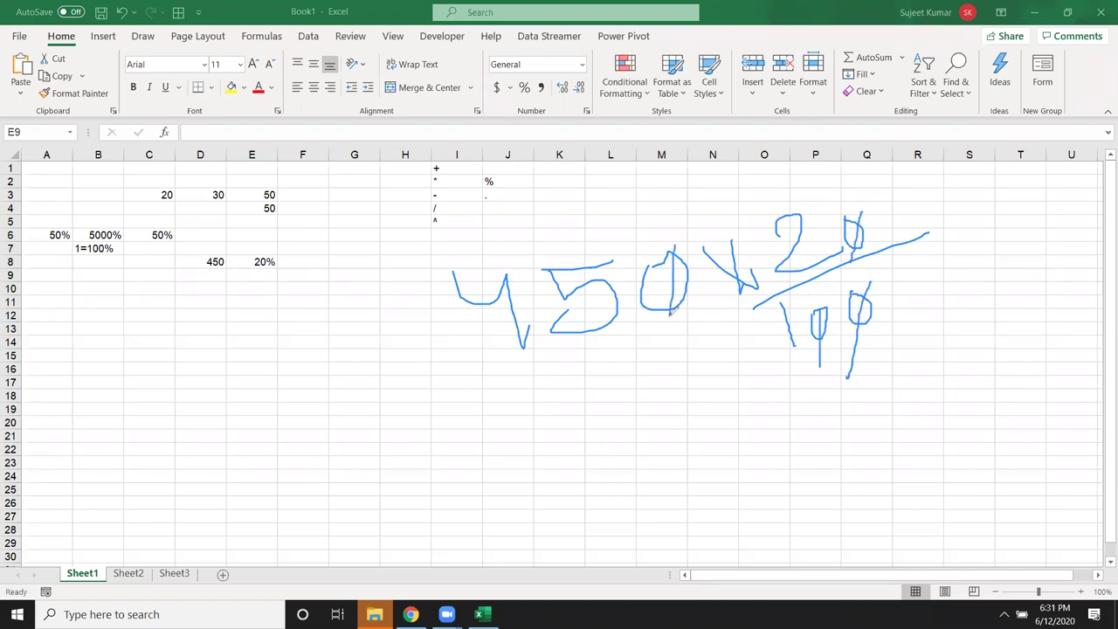
# Write the simplified result 45 × 2 = 90 on a new line
pyautogui.moveTo(562, 420)
pyautogui.mouseDown()
pyautogui.moveTo(637, 431)
pyautogui.moveTo(662, 500)
pyautogui.mouseUp()
pyautogui.moveTo(680, 432)
pyautogui.mouseDown()
pyautogui.moveTo(699, 412)
pyautogui.moveTo(718, 488)
pyautogui.mouseUp()
pyautogui.moveTo(745, 415)
pyautogui.mouseDown()
pyautogui.moveTo(795, 434)
pyautogui.moveTo(786, 461)
pyautogui.mouseUp()
pyautogui.moveTo(824, 402)
pyautogui.mouseDown()
pyautogui.moveTo(823, 438)
pyautogui.moveTo(899, 374)
pyautogui.moveTo(919, 381)
pyautogui.moveTo(938, 350)
pyautogui.mouseUp()
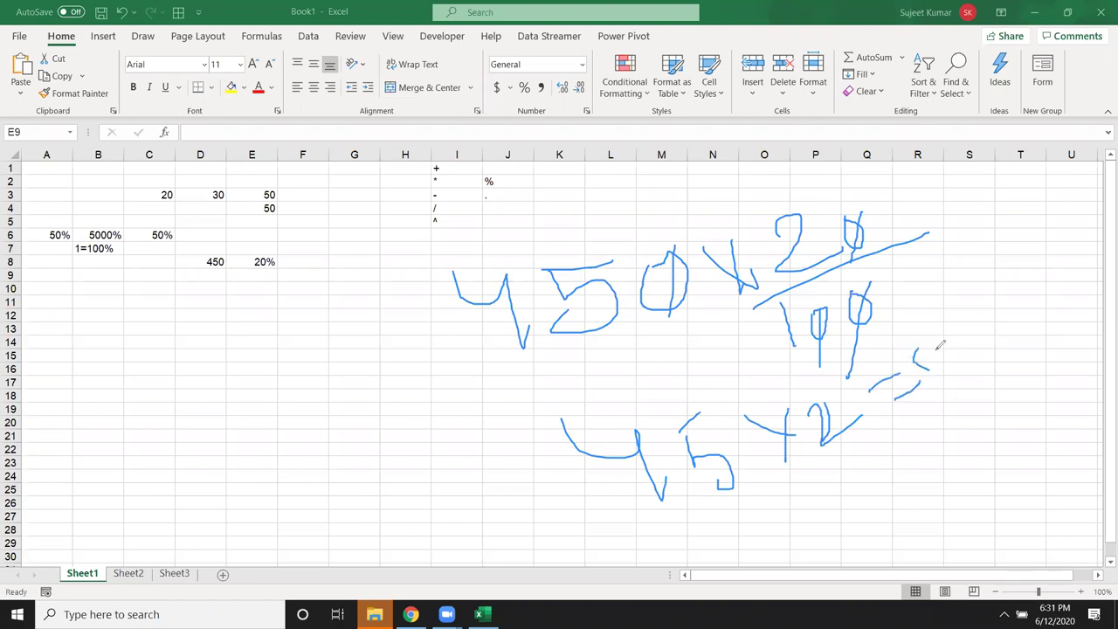
pyautogui.moveTo(934, 395)
pyautogui.mouseDown()
pyautogui.moveTo(939, 356)
pyautogui.moveTo(992, 343)
pyautogui.mouseUp()
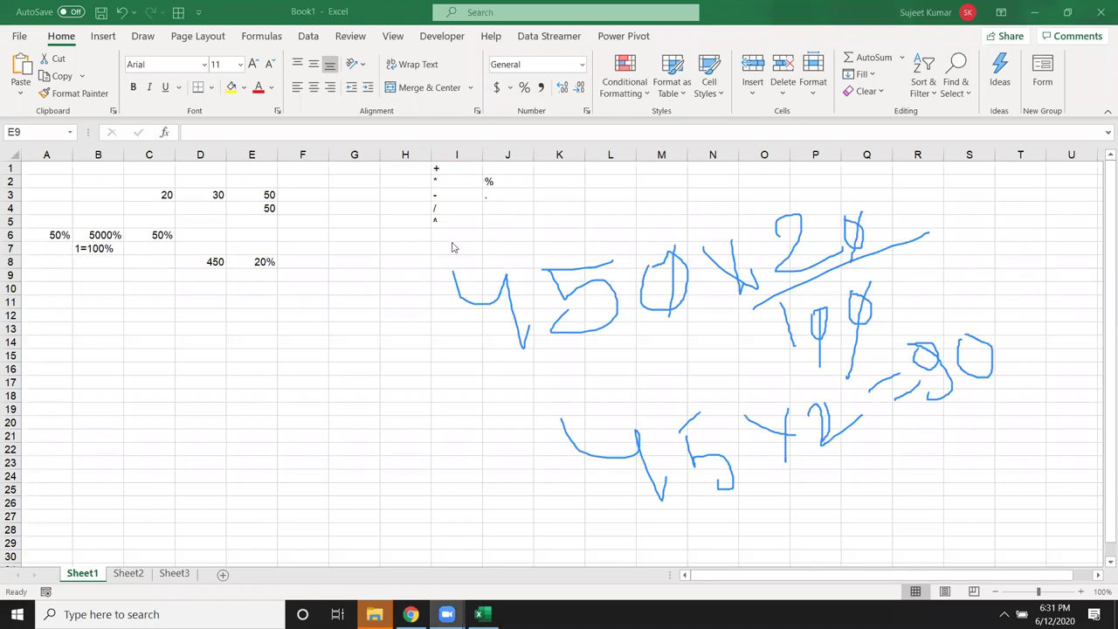
# Compute 90 in F8 with the formula =D8*E8
pyautogui.click(306, 262)
pyautogui.write('=')
pyautogui.press('Left')
pyautogui.press('Left')
pyautogui.write('*')
pyautogui.press('Left')
pyautogui.press('Return')
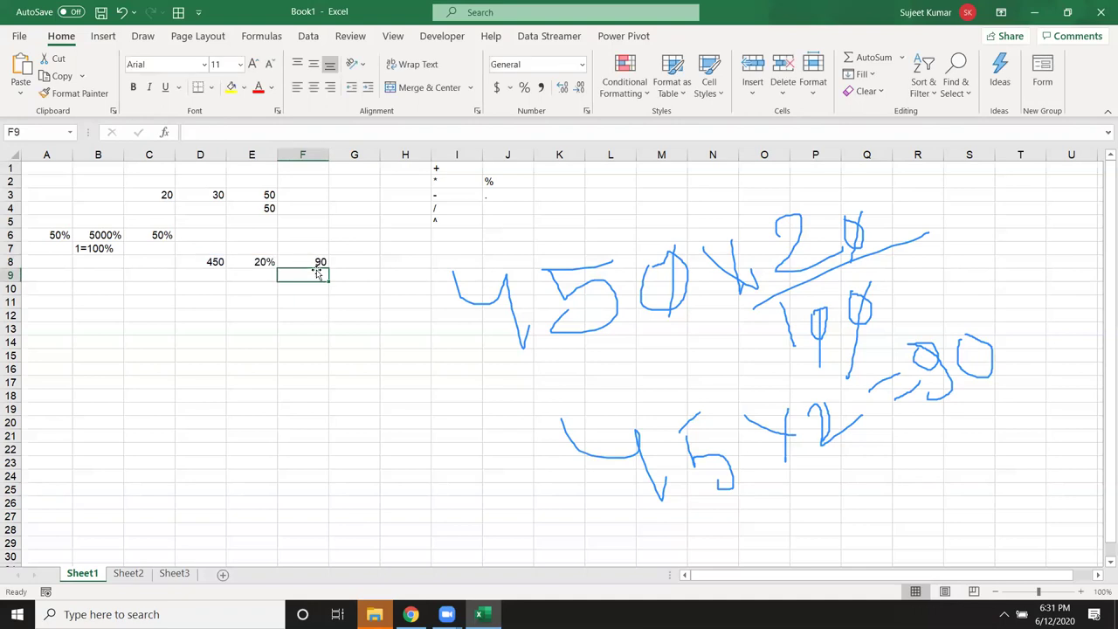
# Show E8 briefly as a plain decimal, then restore its percentage format
pyautogui.click(262, 267)
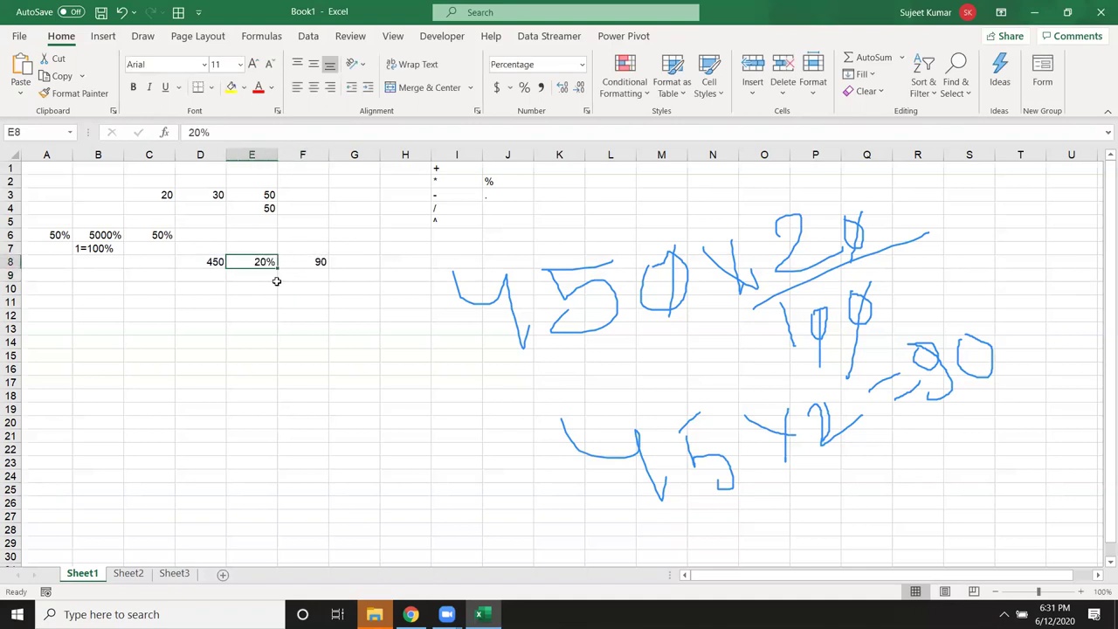
pyautogui.click(582, 70)
pyautogui.click(546, 87)
pyautogui.click(302, 262)
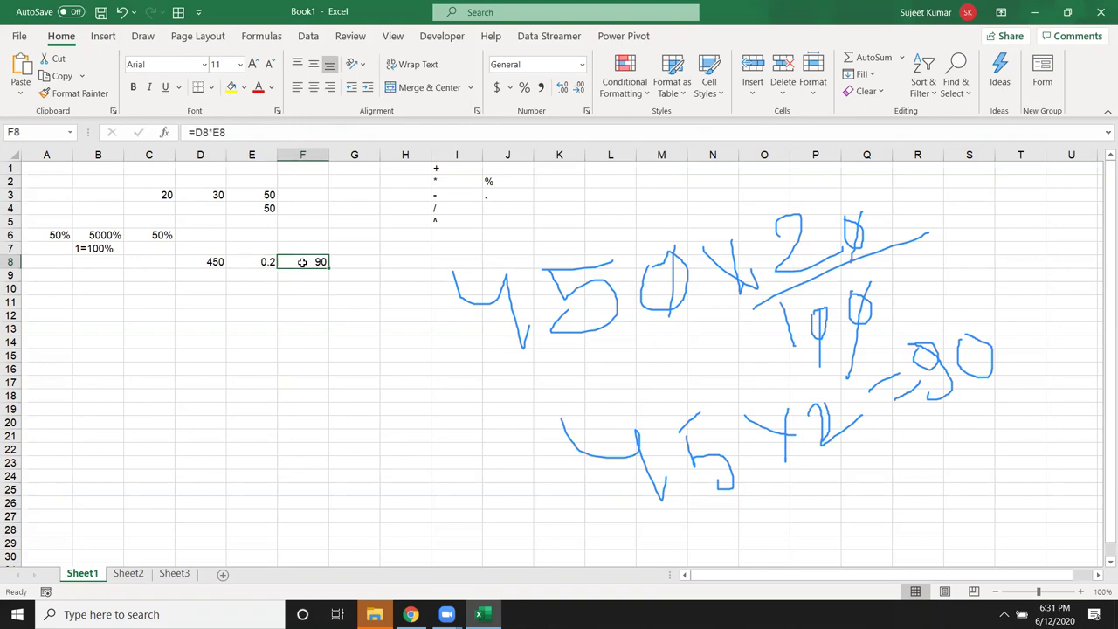
pyautogui.click(256, 262)
pyautogui.click(522, 88)
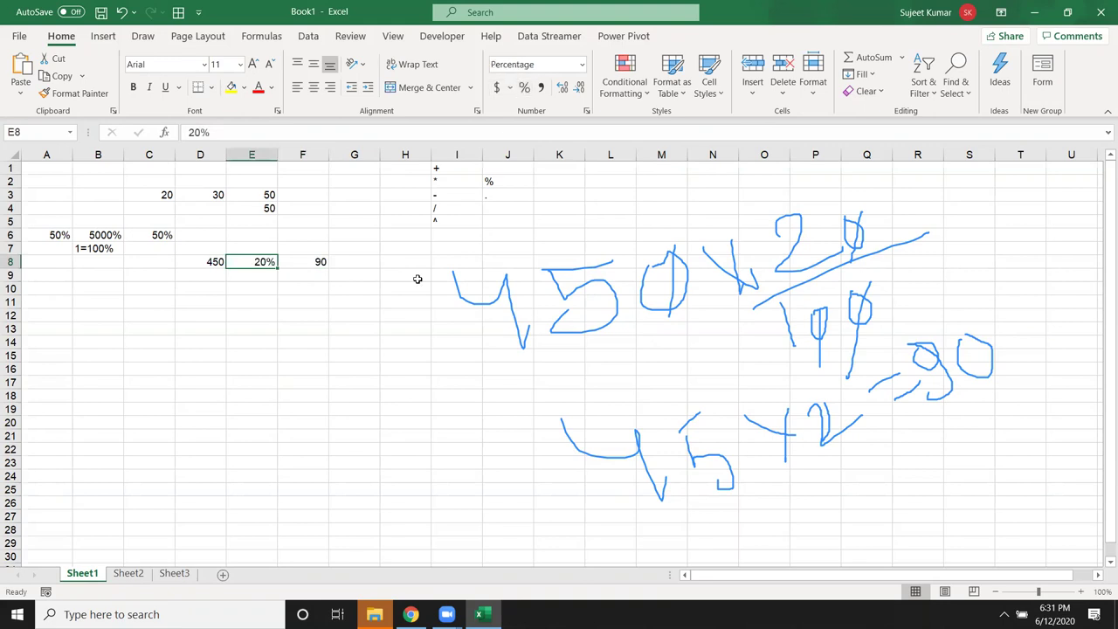
# Enter 450 in D9, 20 in E9, and =D9*(E9/100) in F9
pyautogui.click(203, 272)
pyautogui.write('450')
pyautogui.press('Tab')
pyautogui.write('20')
pyautogui.press('Tab')
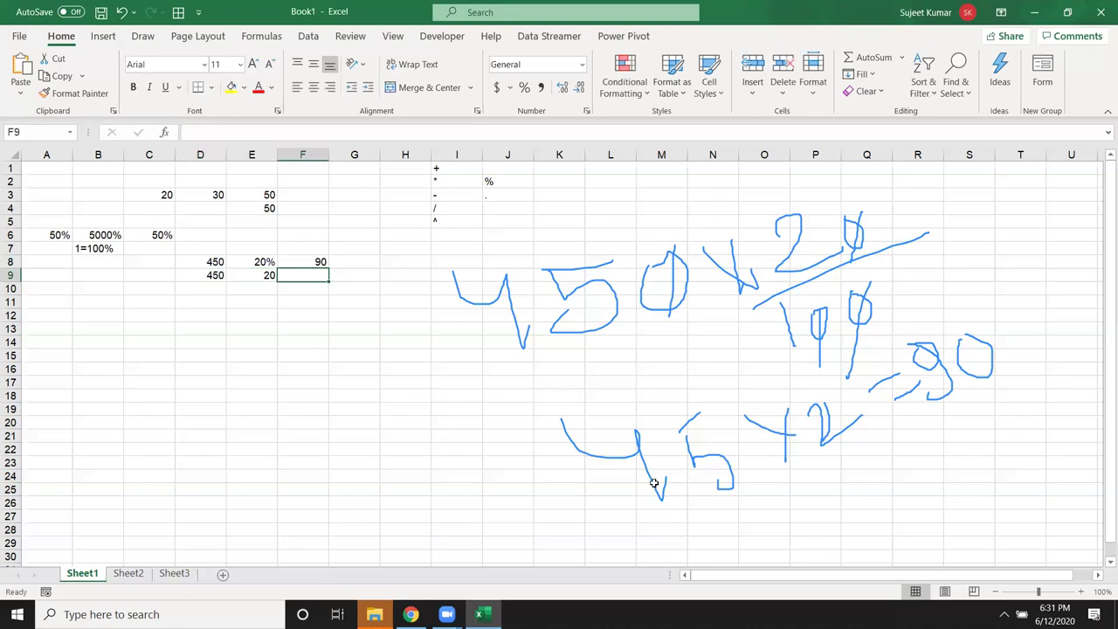
pyautogui.write('=')
pyautogui.press('Left')
pyautogui.press('Left')
pyautogui.write('*(E9/100')
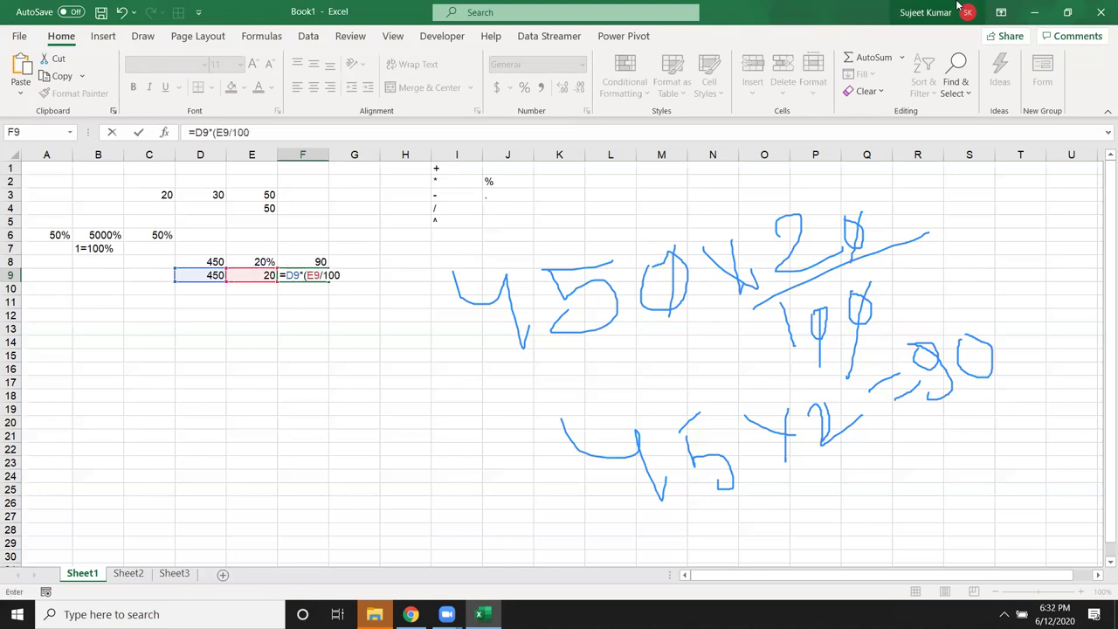
pyautogui.write(')')
pyautogui.press('Return')
# Add the note 1=100% in E10 and erase all the ink
pyautogui.press('Up')
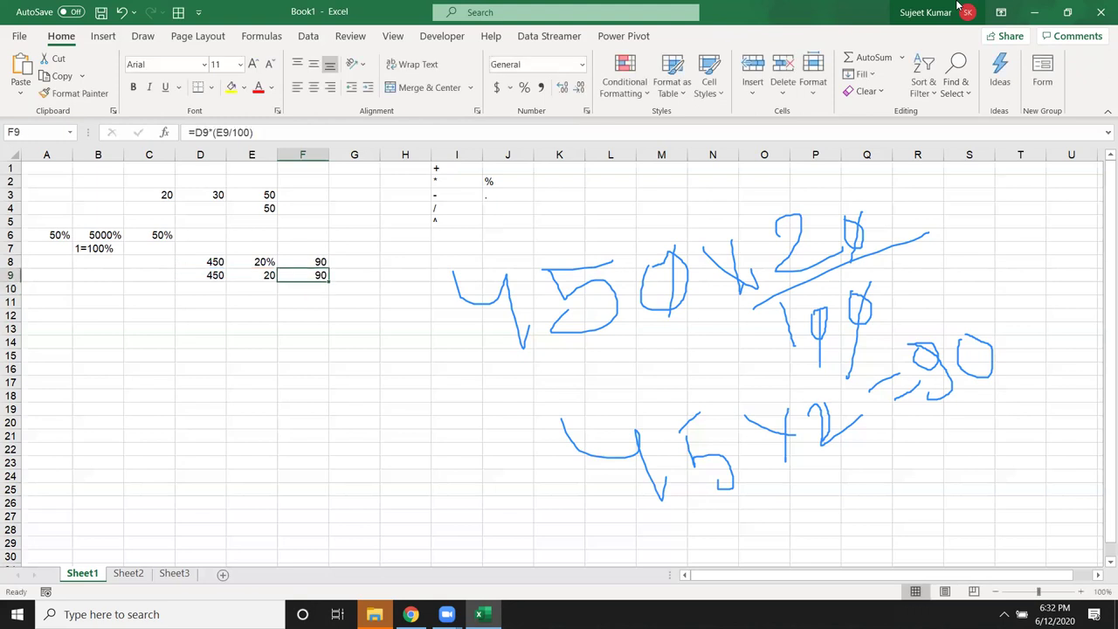
pyautogui.press('Left')
pyautogui.press('Down')
pyautogui.write('1=100%')
pyautogui.press('Return')
pyautogui.press('Up')
pyautogui.press('Up')
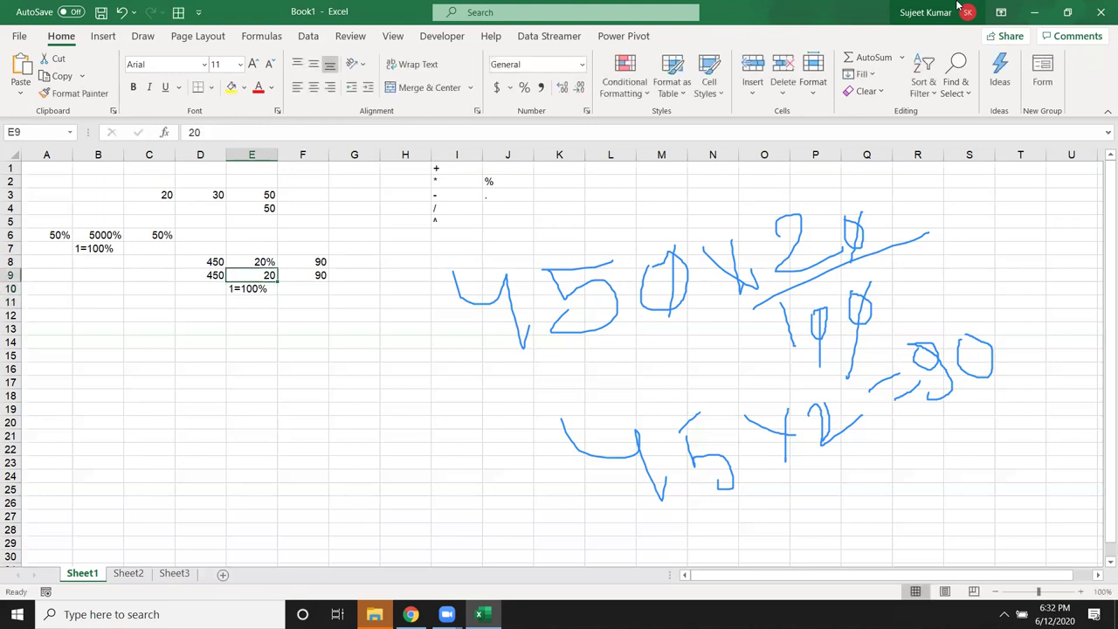
pyautogui.press('Right')
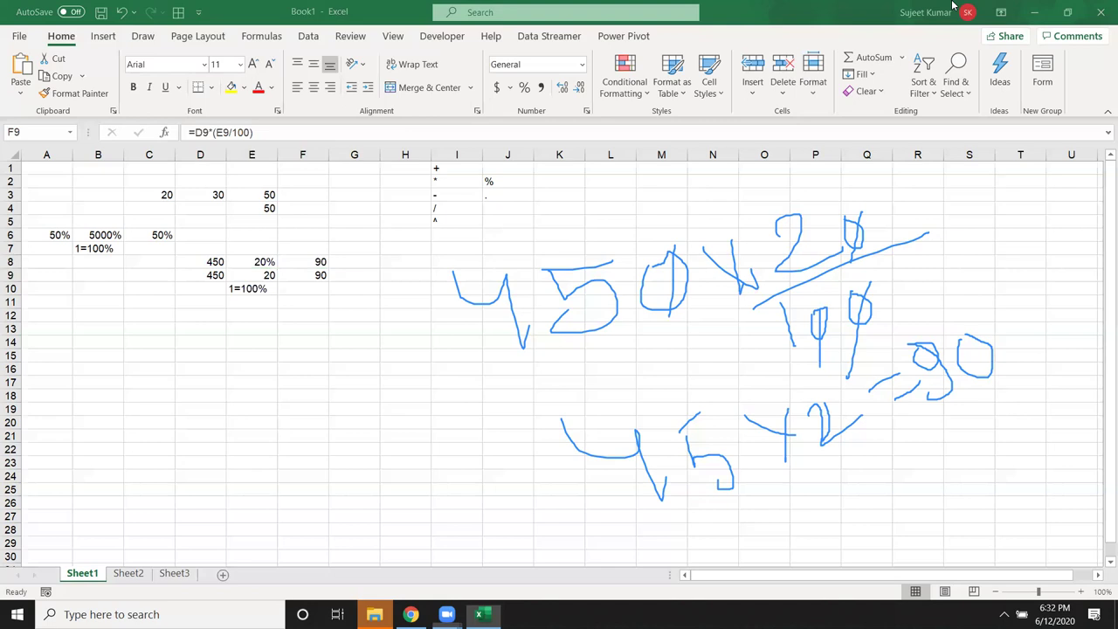
pyautogui.press('e')
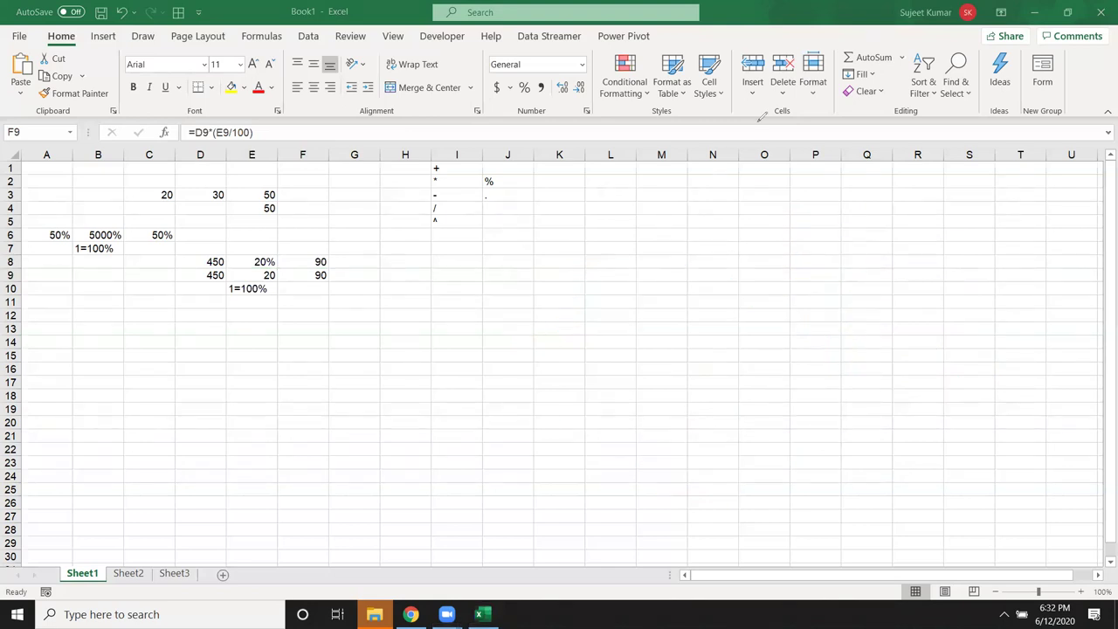
# Enter 600 in B11 and 360 in C11
pyautogui.moveTo(194, 308); pyautogui.dragTo(128, 305)
pyautogui.click(154, 299)
pyautogui.click(115, 298)
pyautogui.write('600')
pyautogui.press('Tab')
pyautogui.write('360')
pyautogui.press('Return')
# Compute the ratio in D11 with =C11/B11
pyautogui.click(206, 298)
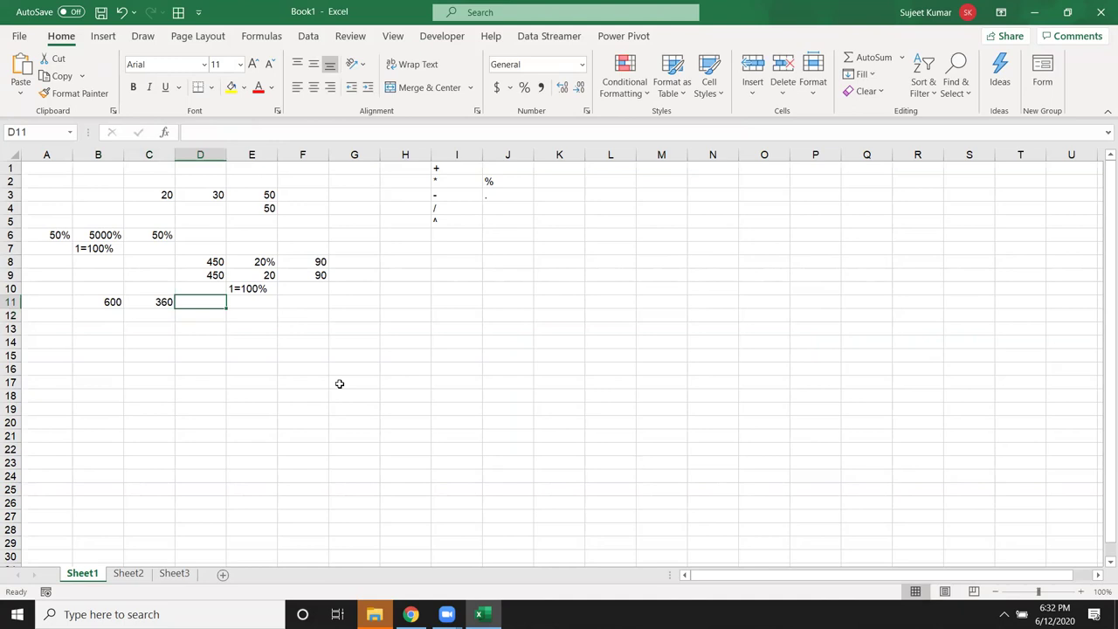
pyautogui.write('=')
pyautogui.press('Left')
pyautogui.write('/')
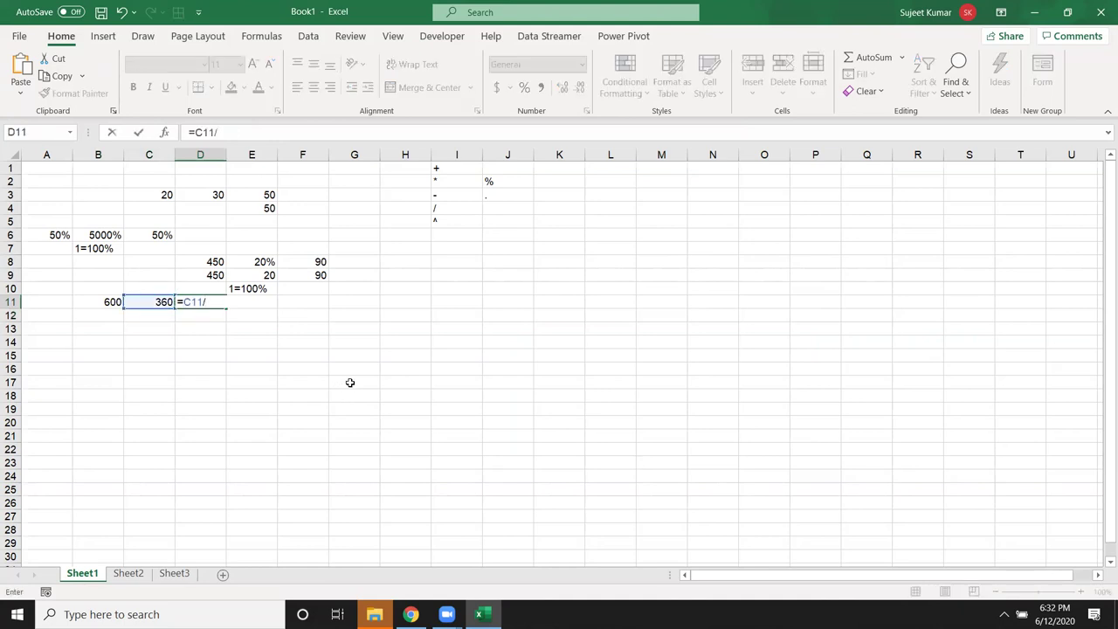
pyautogui.press('Left')
pyautogui.press('Left')
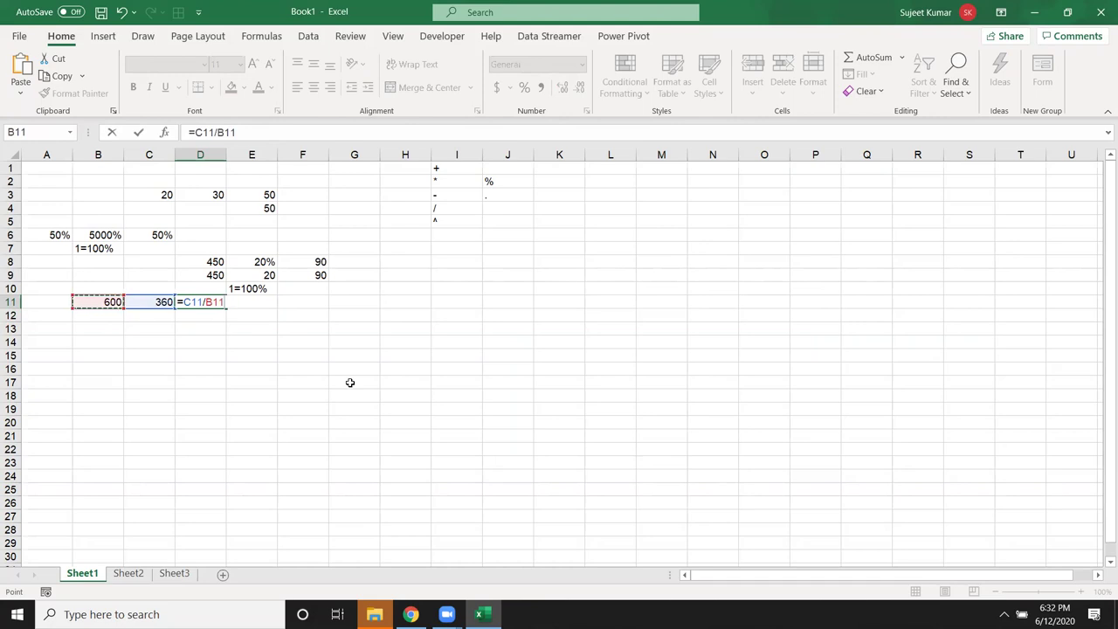
pyautogui.press('Return')
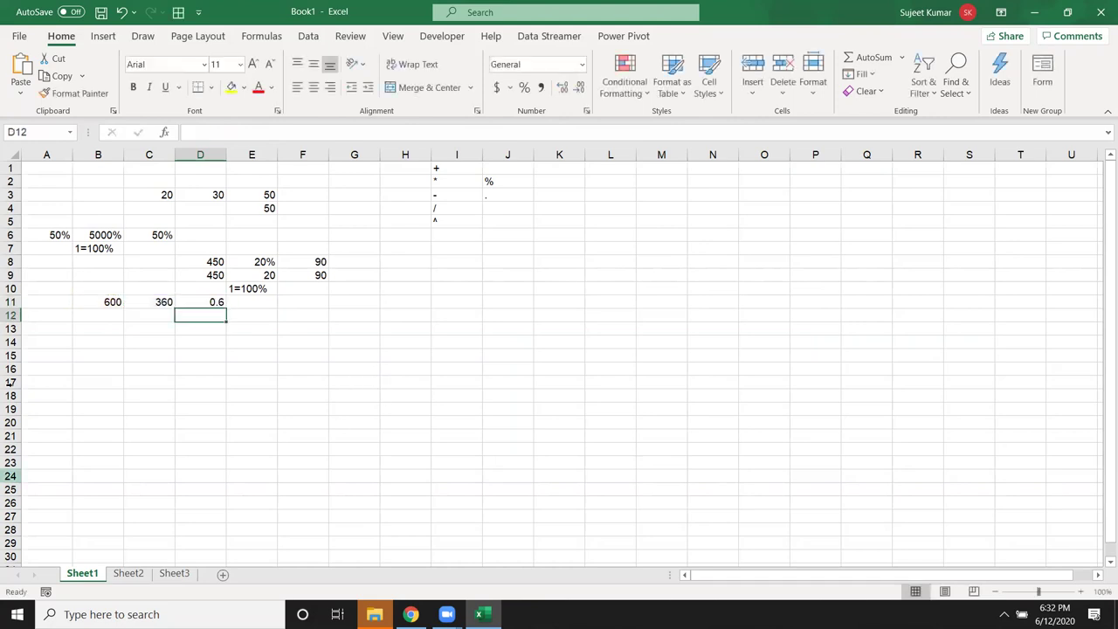
pyautogui.click(207, 301)
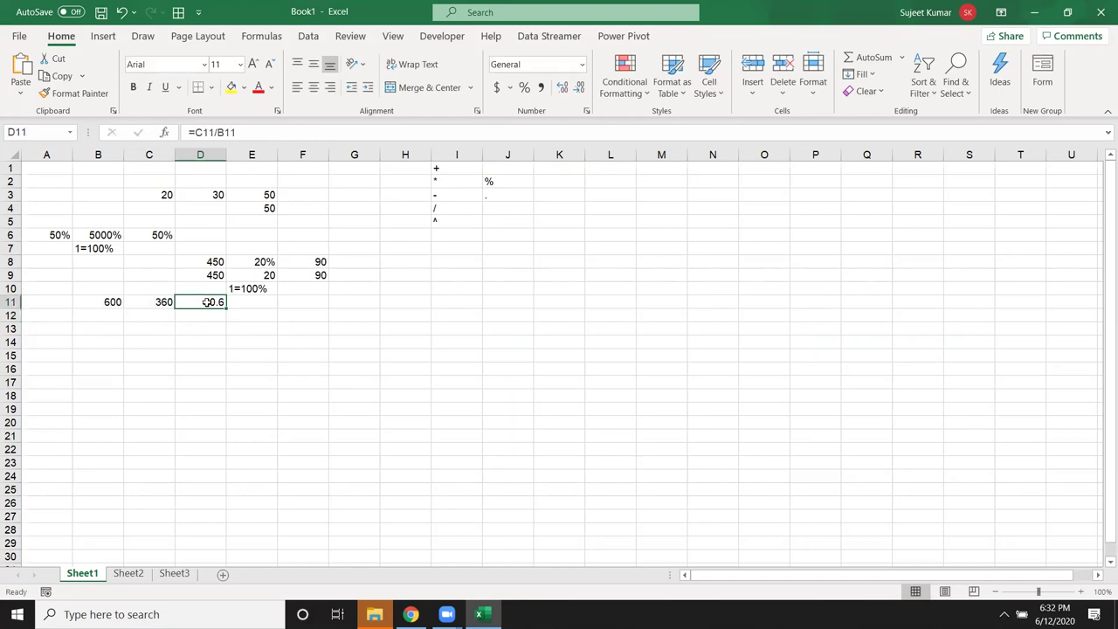
# Enter =D11*100 in D12 for 60, and format D11 as 60%
pyautogui.click(209, 315)
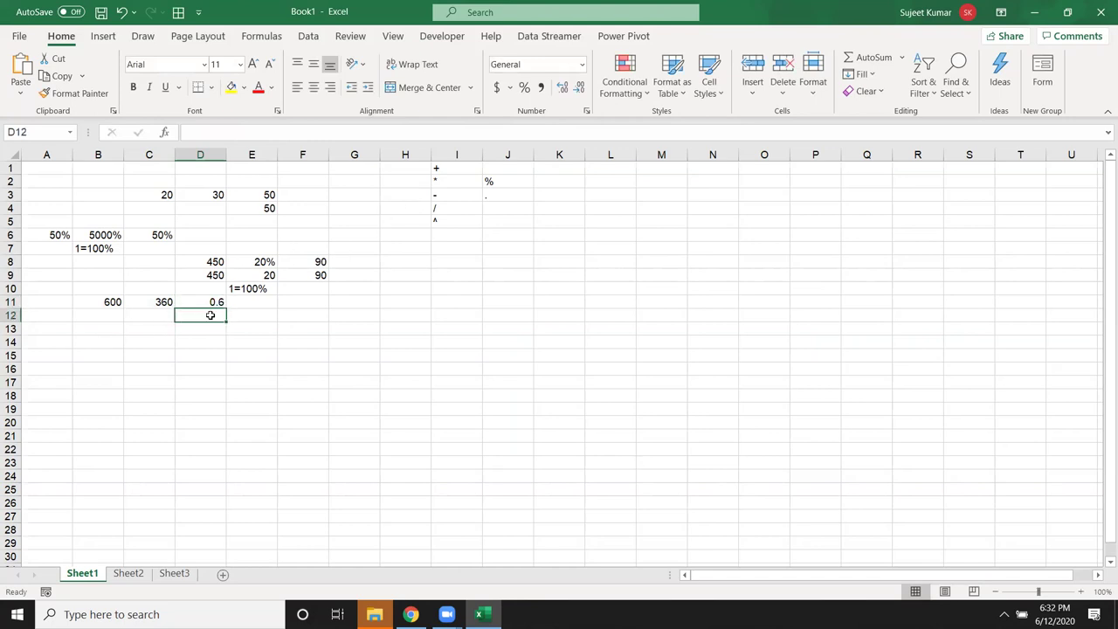
pyautogui.write('=D11*100')
pyautogui.press('Return')
pyautogui.click(214, 314)
pyautogui.click(217, 302)
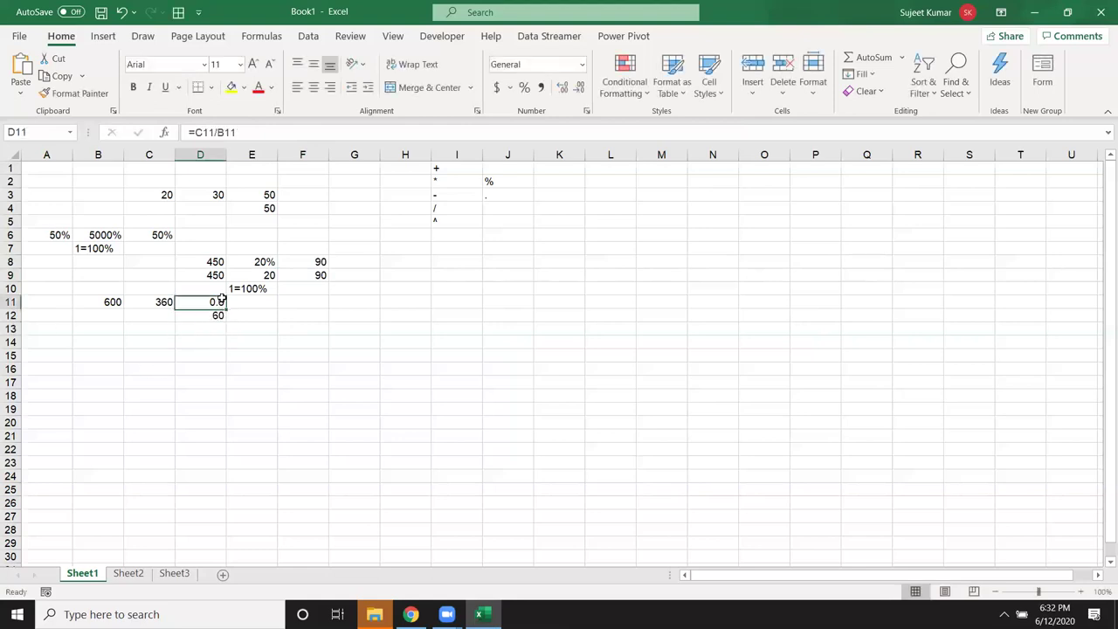
pyautogui.click(524, 88)
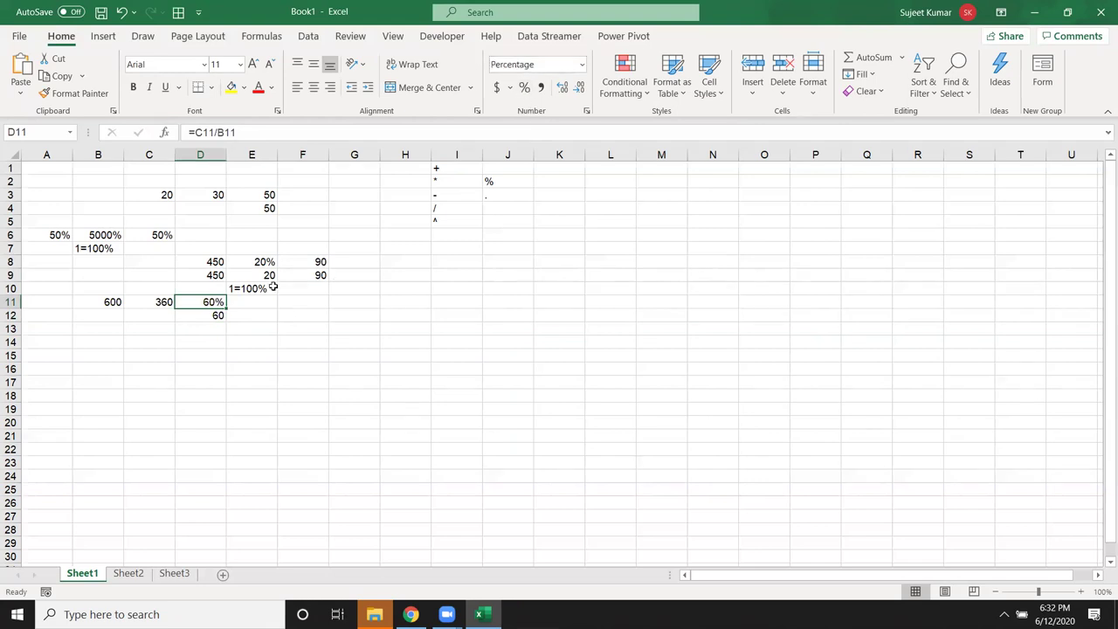
# Compare D11's =C11/B11 result of 60% with D12's =D11*100 result of 60
pyautogui.click(218, 318)
pyautogui.moveTo(214, 314); pyautogui.dragTo(214, 302)
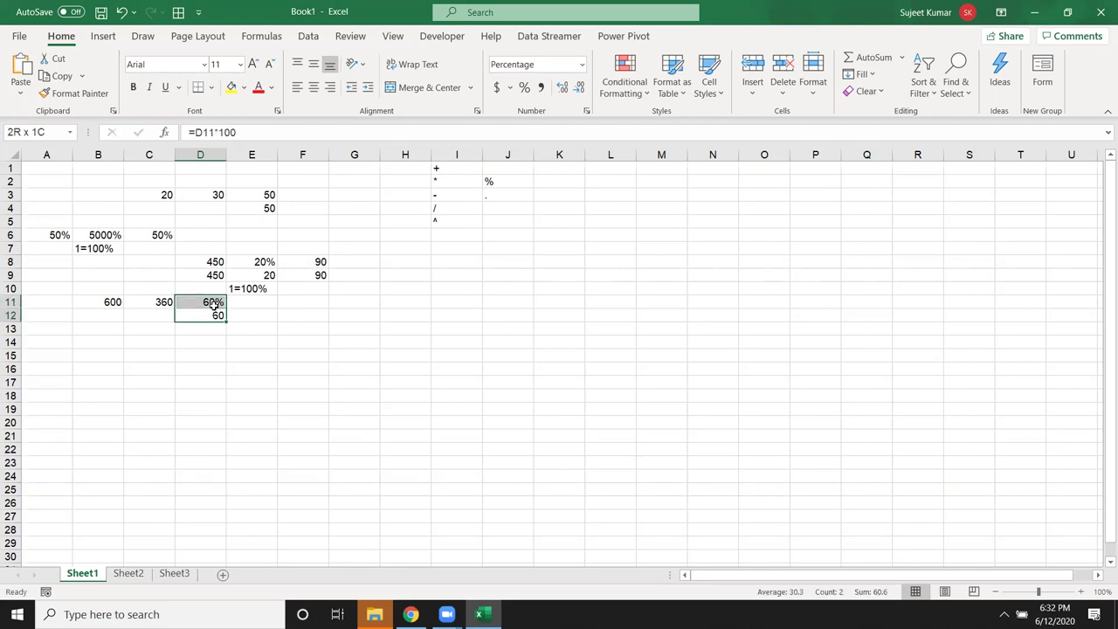
pyautogui.click(214, 301)
pyautogui.click(222, 315)
pyautogui.click(217, 300)
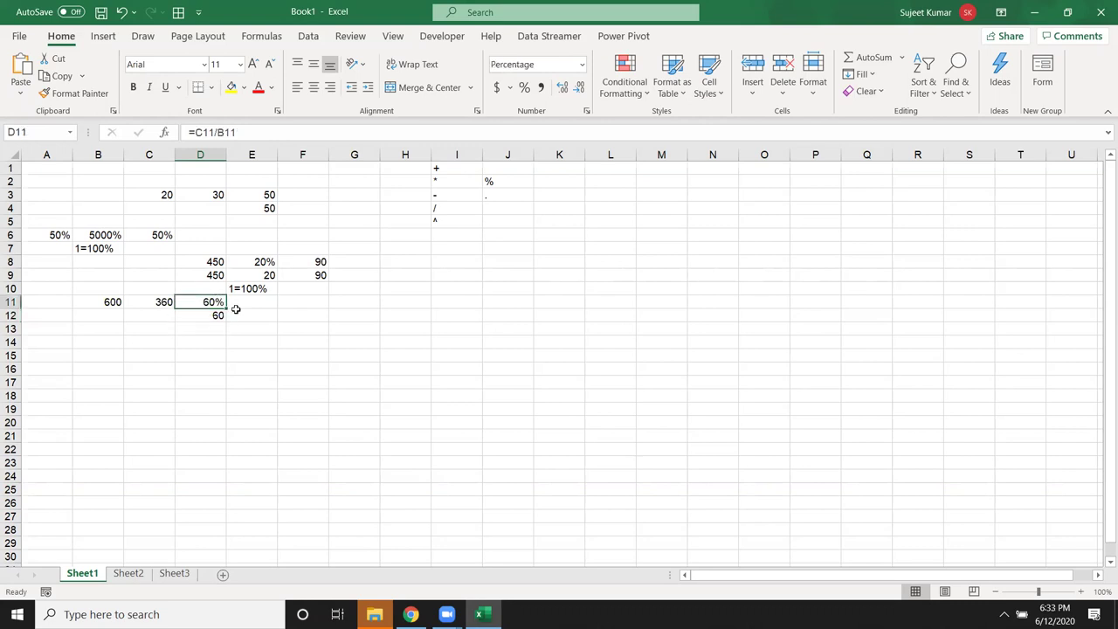
pyautogui.click(202, 314)
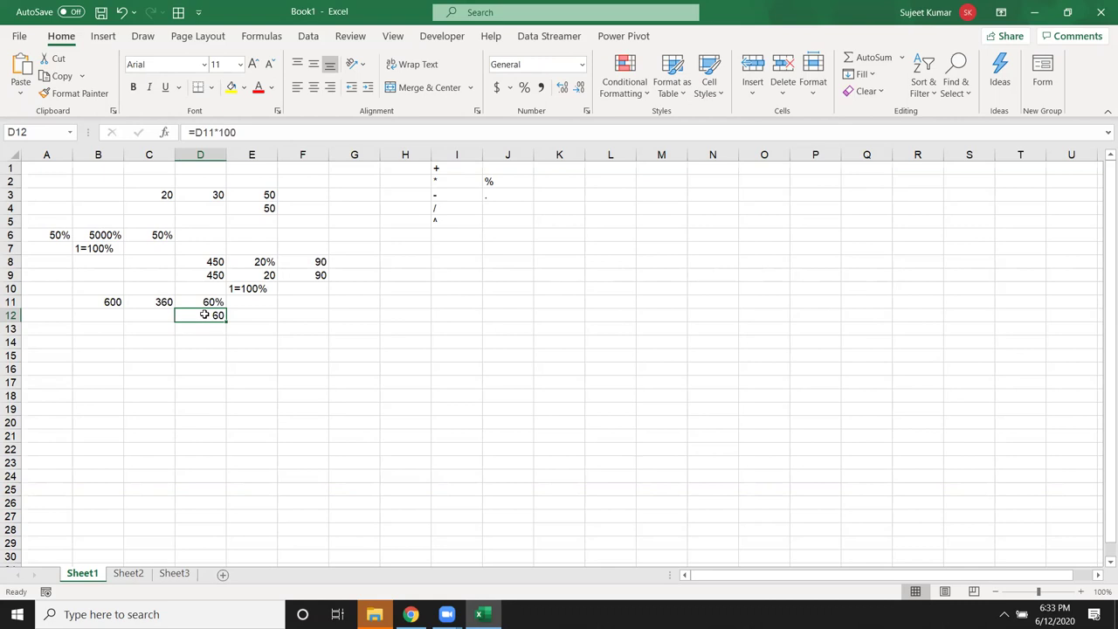
# Start an entry of 60 in cell F12, dropping the percent sign
pyautogui.click(302, 311)
pyautogui.write('60')
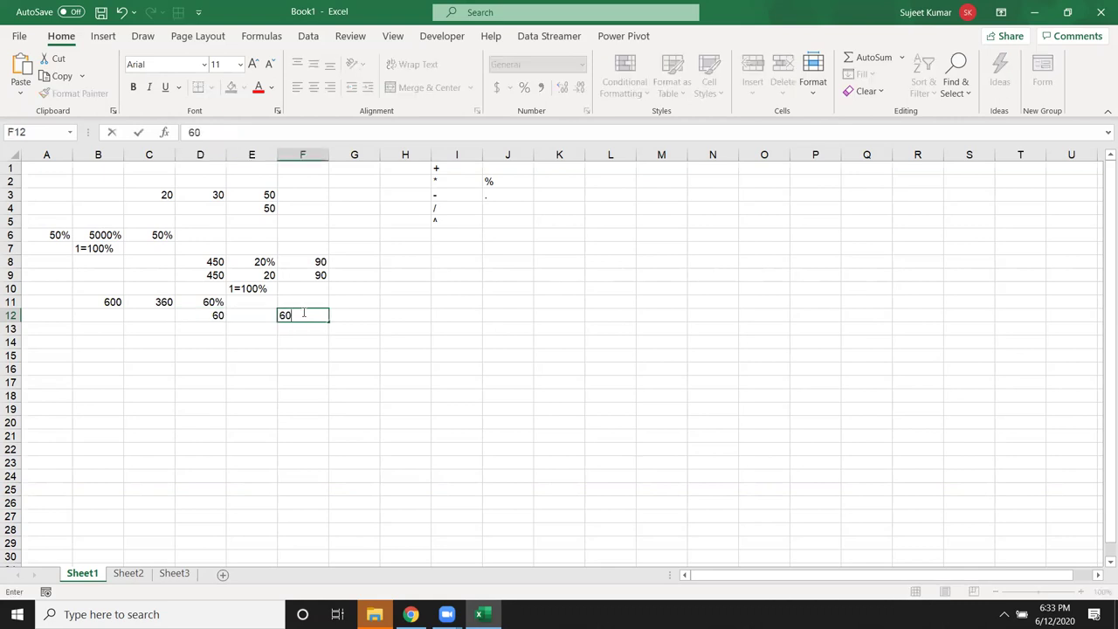
pyautogui.write('%')
pyautogui.press('BackSpace')
# Enter an MRP heading in L1 with prices 85, 36, 52 … 62, 96 below it
pyautogui.press('Escape')
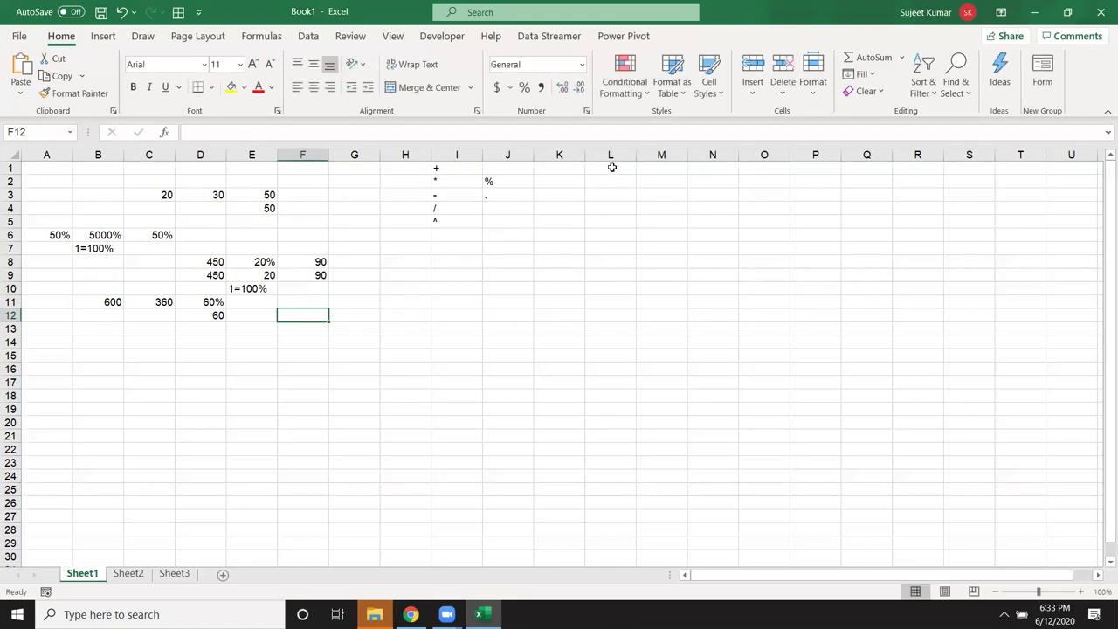
pyautogui.click(611, 167)
pyautogui.write('MRP')
pyautogui.press('Return')
pyautogui.write('85')
pyautogui.press('Return')
pyautogui.write('36')
pyautogui.press('Return')
pyautogui.write('52')
pyautogui.press('Return')
pyautogui.write('36')
pyautogui.press('Return')
pyautogui.write('45')
pyautogui.press('Return')
pyautogui.write('96')
pyautogui.press('Return')
pyautogui.press('Return')
pyautogui.write('52')
pyautogui.press('Return')
pyautogui.write('12')
pyautogui.press('Return')
pyautogui.press('Return')
pyautogui.write('85')
pyautogui.press('Return')
pyautogui.write('25')
pyautogui.press('Return')
pyautogui.write('3')
pyautogui.press('Return')
pyautogui.write('45')
pyautogui.press('Return')
pyautogui.write('62')
pyautogui.press('Return')
pyautogui.write('96')
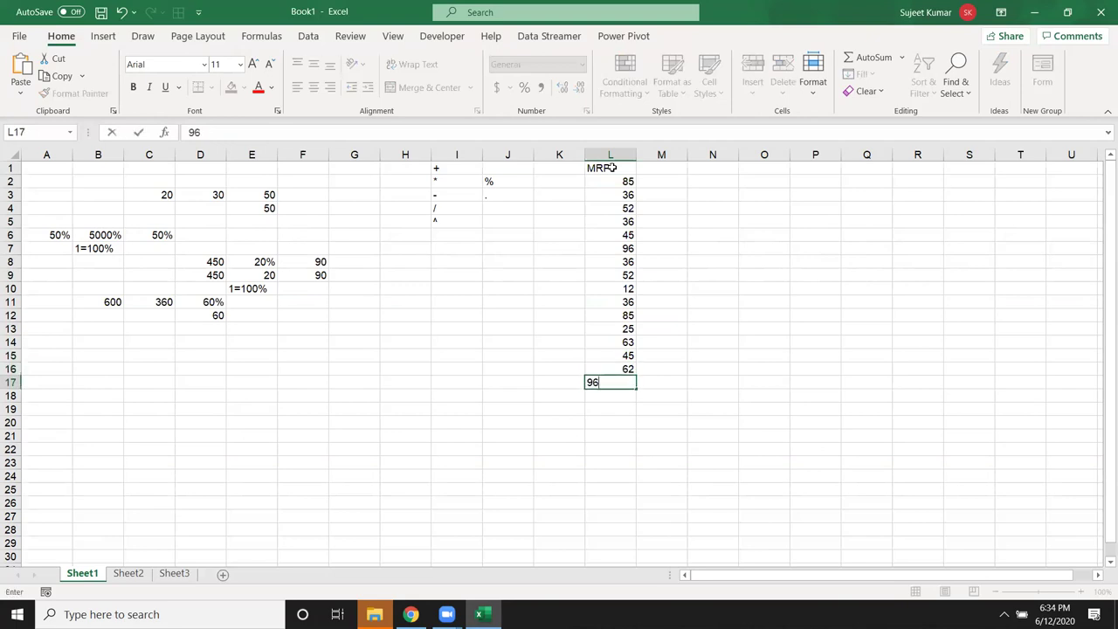
pyautogui.click(700, 205)
# Add a GST heading in M1 and an 18% rate in a spare cell
pyautogui.click(682, 170)
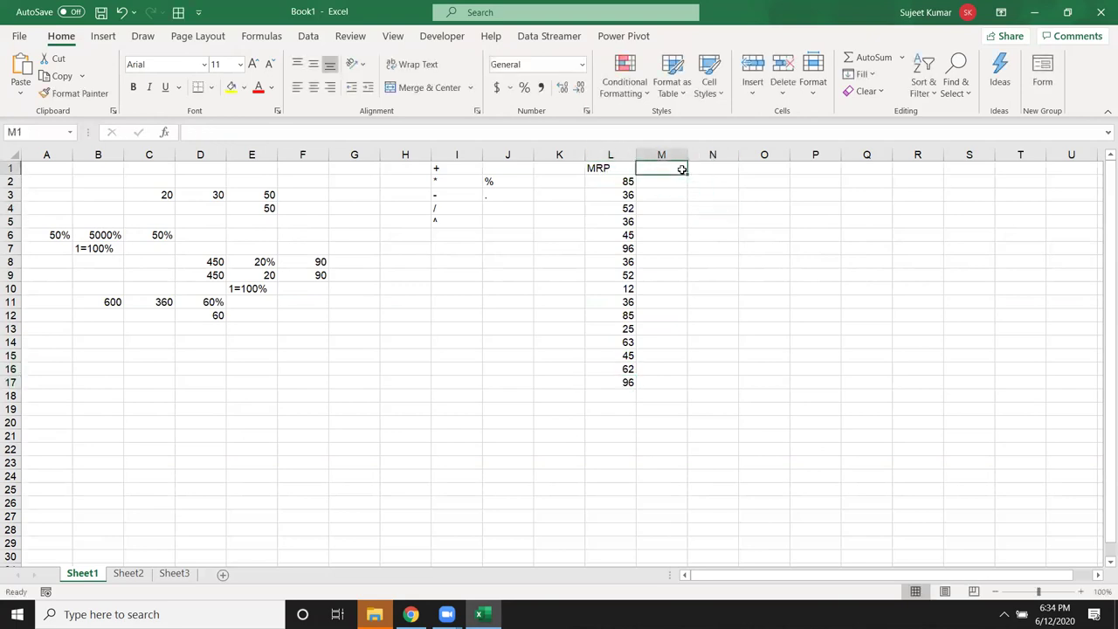
pyautogui.write('GST')
pyautogui.press('Return')
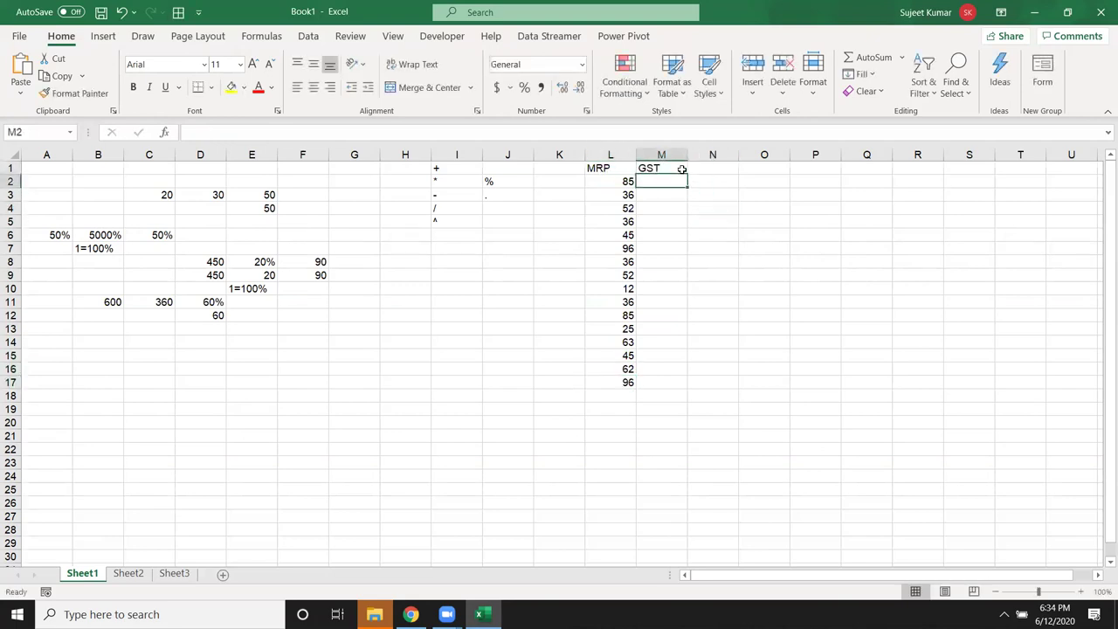
pyautogui.press('Right')
pyautogui.press('Right')
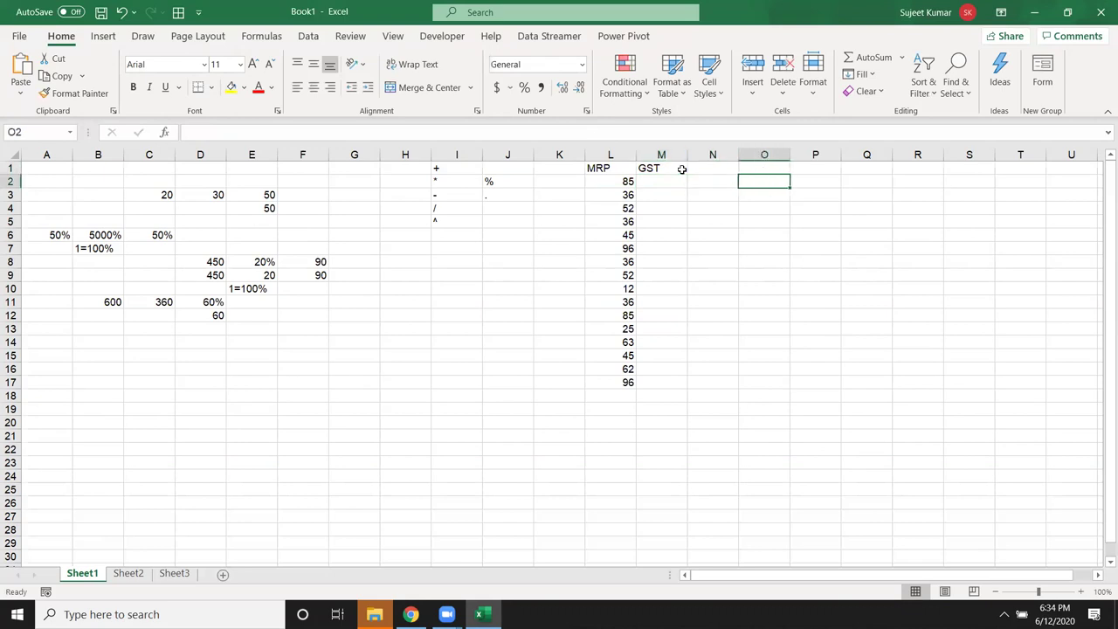
pyautogui.write('18%')
pyautogui.press('Return')
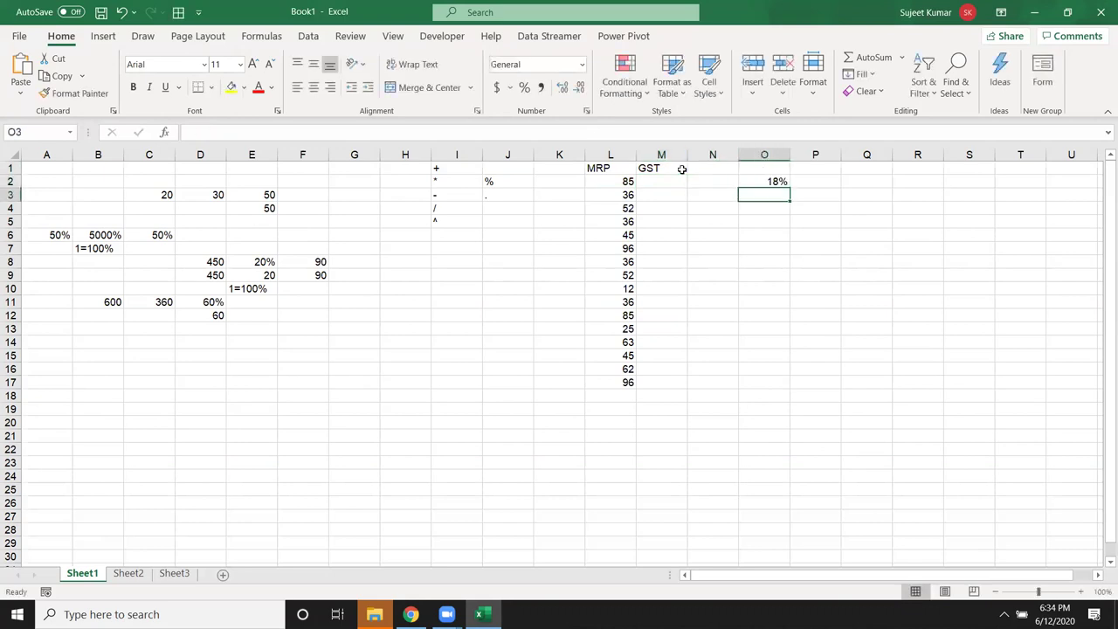
pyautogui.press('Left')
pyautogui.press('Left')
pyautogui.press('Up')
# Compute GST as =L2*18% in M2, fill it down the list, then clear the results
pyautogui.write('=')
pyautogui.press('Left')
pyautogui.write('*18%')
pyautogui.press('Return')
pyautogui.press('Left')
pyautogui.press('Down')
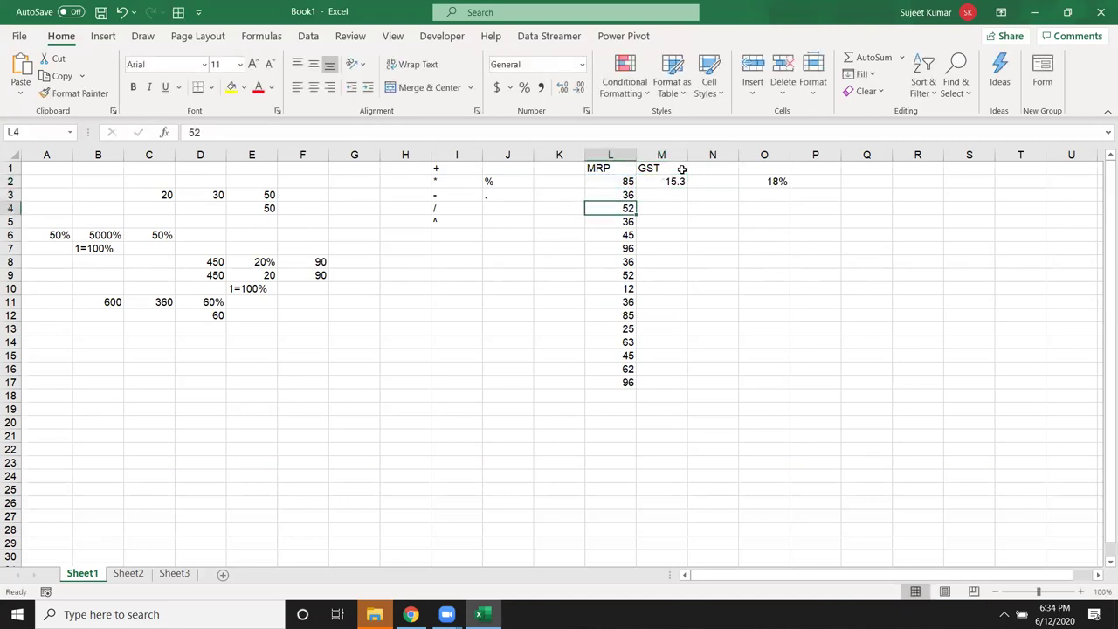
pyautogui.hotkey('ctrl', 'Down')
pyautogui.press('Right')
pyautogui.hotkey('ctrl', 'shift', 'Up')
pyautogui.hotkey('ctrl', 'd')
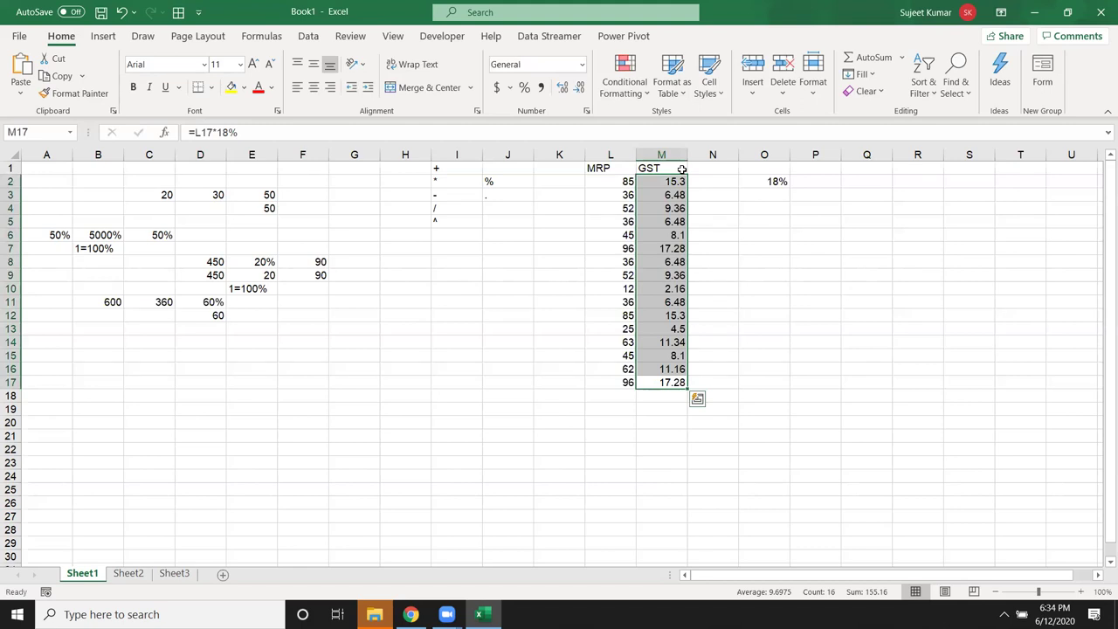
pyautogui.press('Delete')
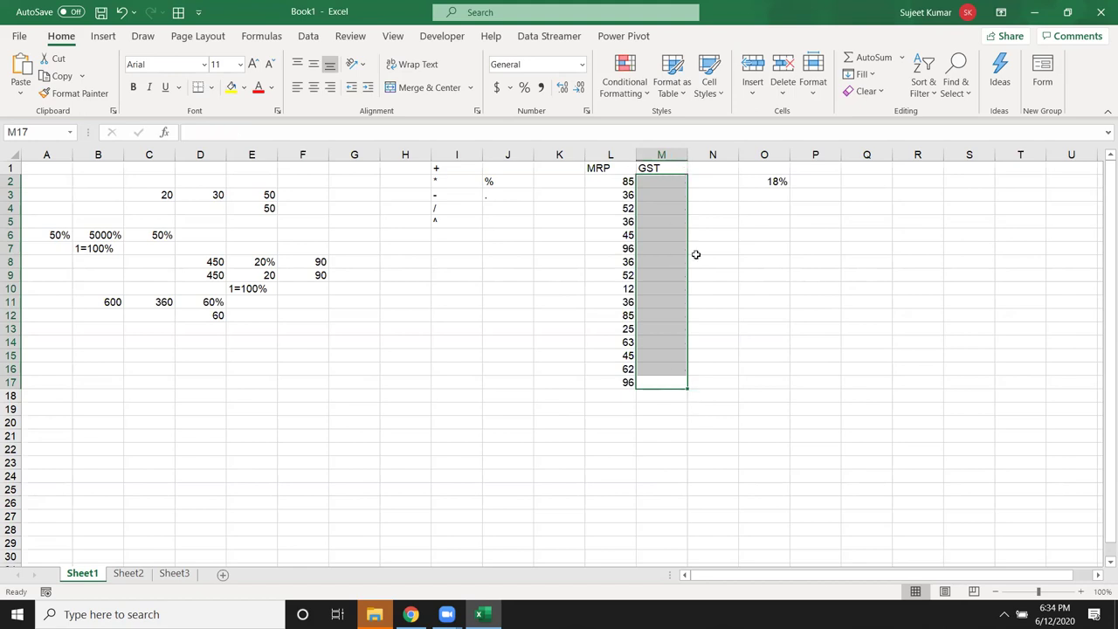
# Clear the MRP/GST table across columns L to Q
pyautogui.press('Left')
pyautogui.hotkey('ctrl', 'space')
pyautogui.hotkey('shift', 'Right')
pyautogui.hotkey('shift', 'Right')
pyautogui.hotkey('shift', 'Right')
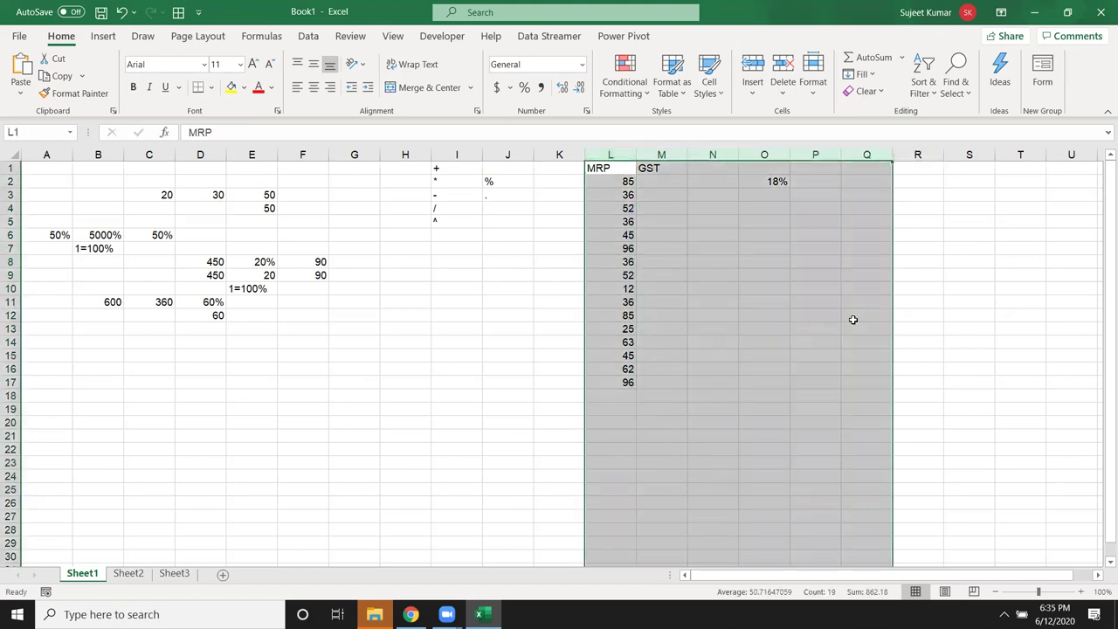
pyautogui.press('Delete')
# Clear the old practice numbers in A5:F12 and C2:F5
pyautogui.click(159, 374)
pyautogui.moveTo(42, 221); pyautogui.dragTo(324, 324)
pyautogui.press('Delete')
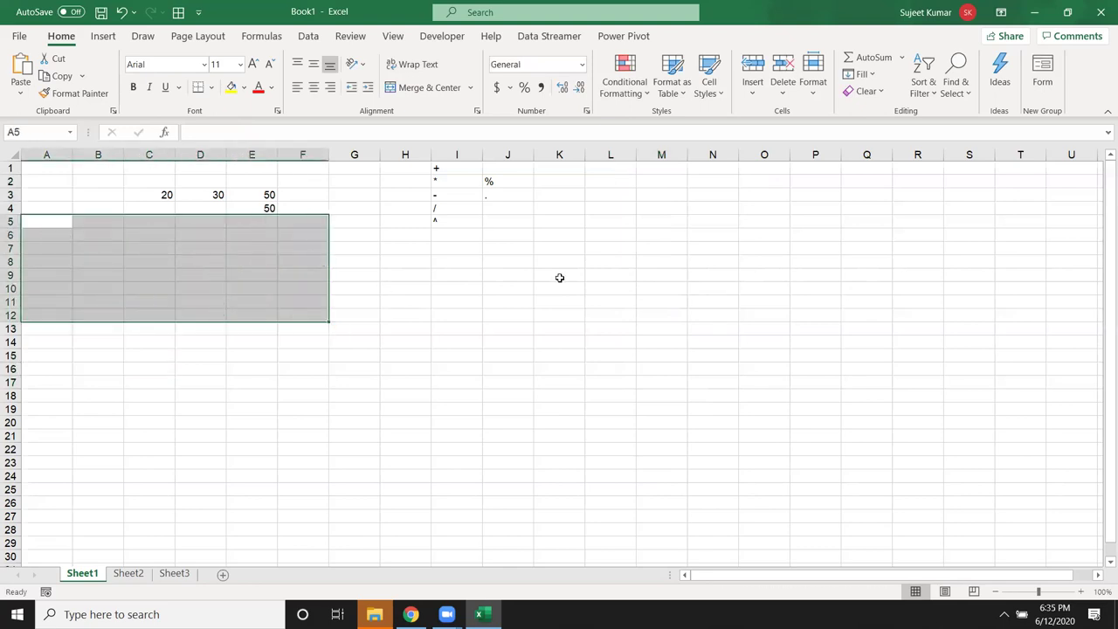
pyautogui.click(558, 275)
pyautogui.moveTo(130, 179); pyautogui.dragTo(299, 224)
pyautogui.press('Delete')
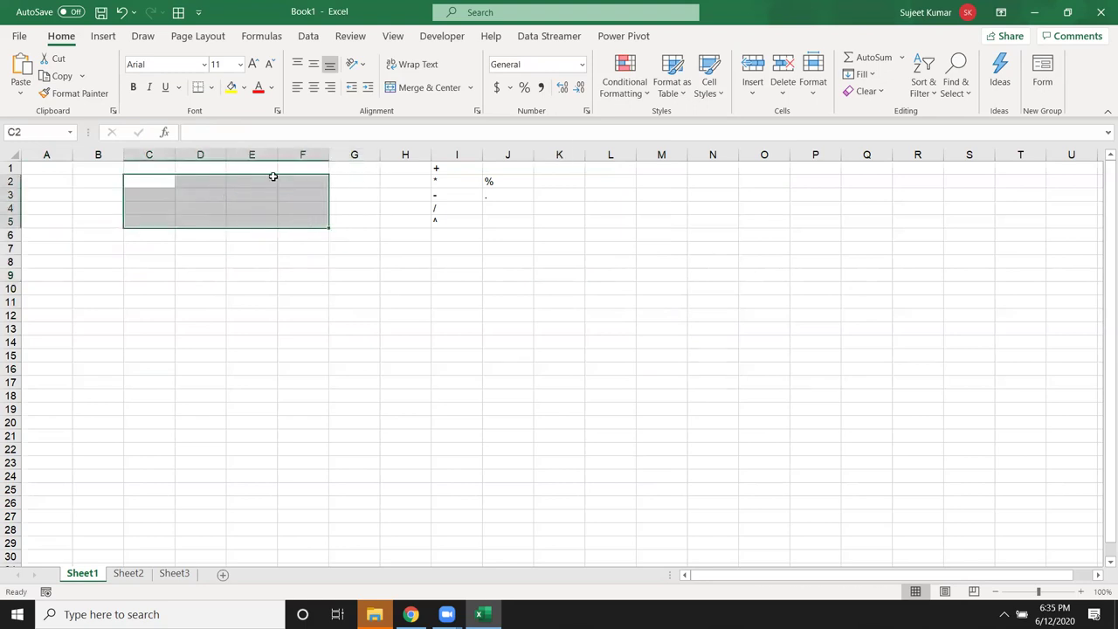
pyautogui.click(110, 252)
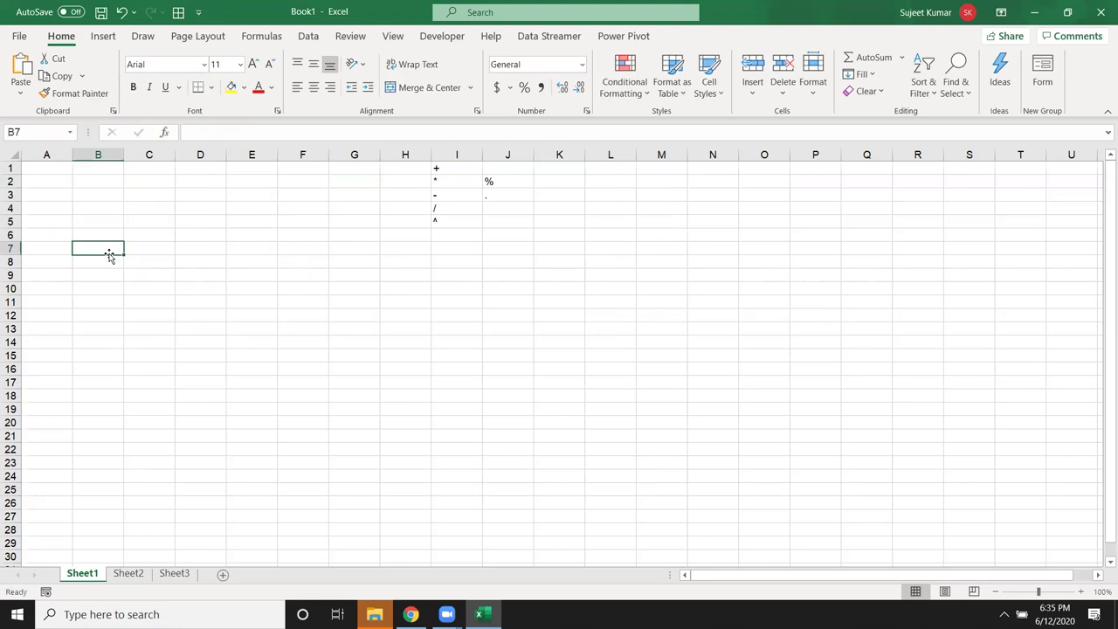
# Enter headings Q1 and Q2 in B7:C7 with values 25 and 37 beneath them
pyautogui.write('Q1')
pyautogui.press('Return')
pyautogui.write('25')
pyautogui.press('Return')
pyautogui.press('Up')
pyautogui.press('Up')
pyautogui.press('Right')
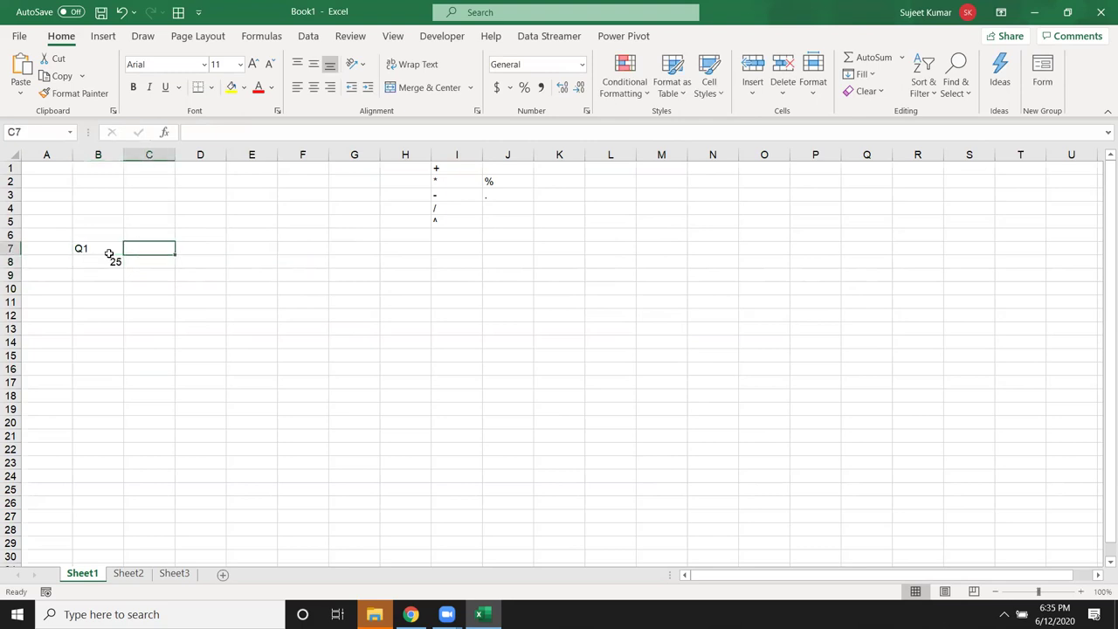
pyautogui.write('Q2')
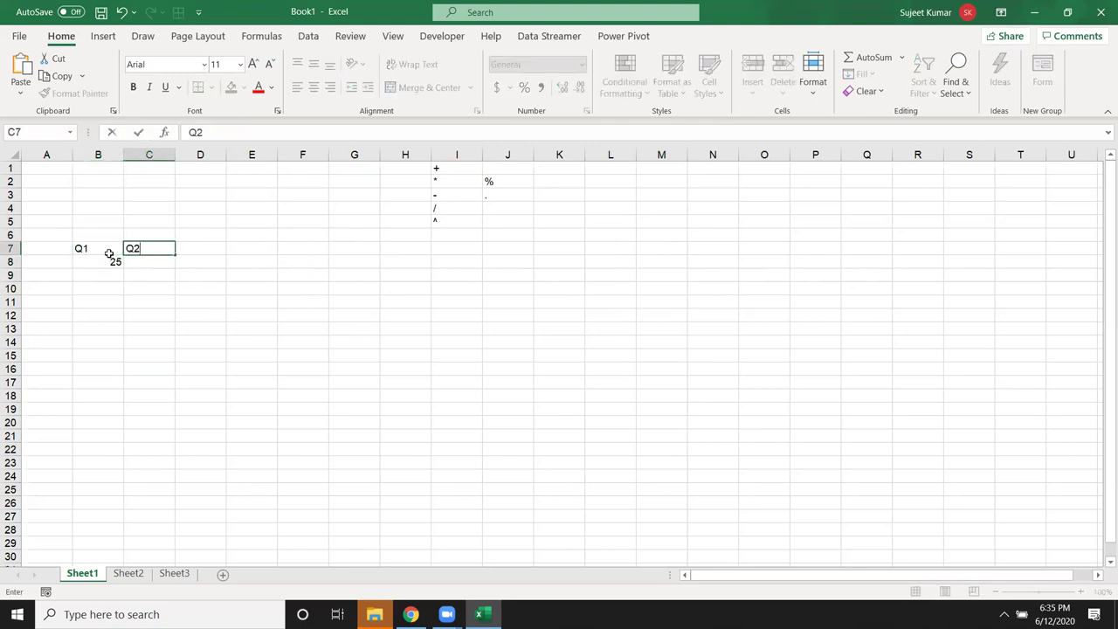
pyautogui.press('Return')
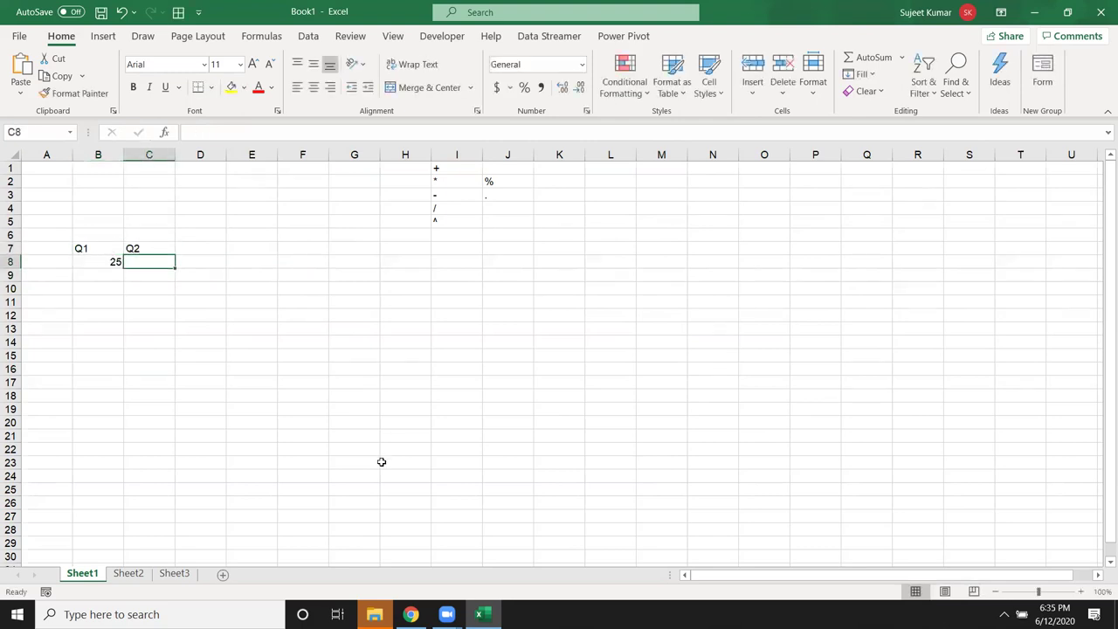
pyautogui.write('37')
pyautogui.press('Return')
# Add a Gr heading in D7
pyautogui.press('Up')
pyautogui.press('Up')
pyautogui.press('Right')
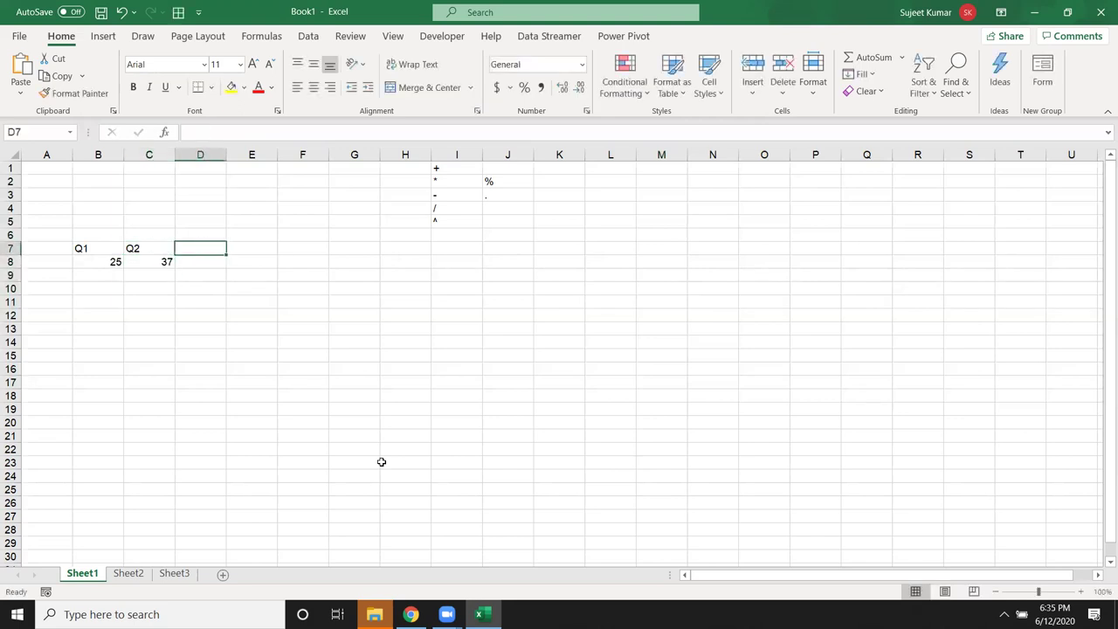
pyautogui.write('Gr')
pyautogui.press('Return')
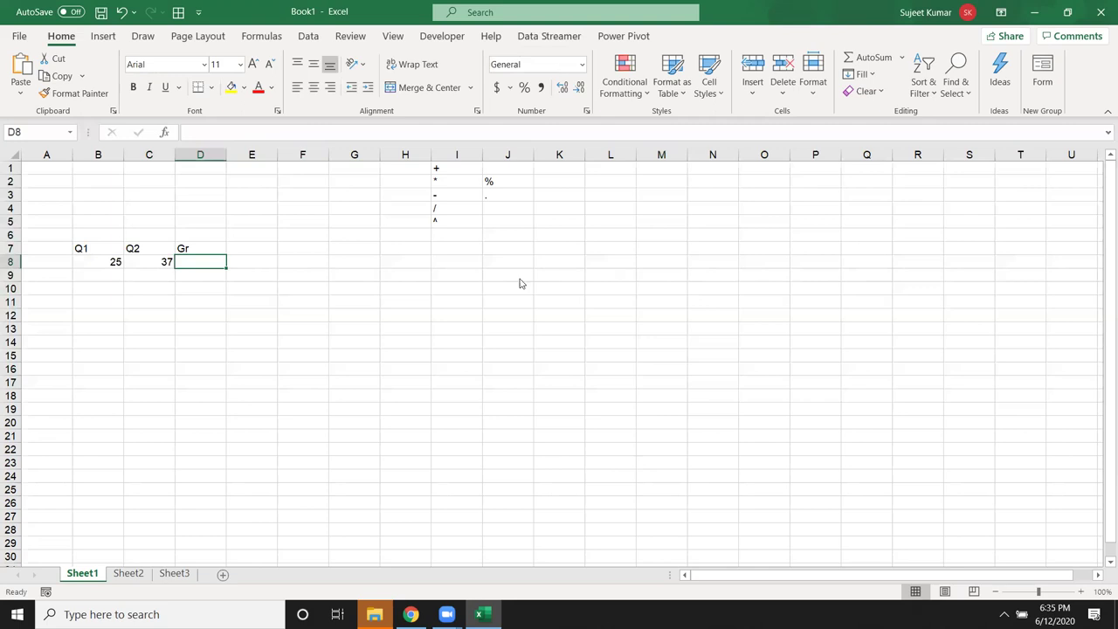
pyautogui.hotkey('ctrl', '2')
# Handwrite Q2 − Q1 over Q1 in ink to the right of the table
pyautogui.click(491, 242)
pyautogui.moveTo(489, 308)
pyautogui.mouseDown()
pyautogui.moveTo(501, 247)
pyautogui.moveTo(506, 274)
pyautogui.moveTo(528, 260)
pyautogui.moveTo(538, 287)
pyautogui.moveTo(564, 283)
pyautogui.mouseUp()
pyautogui.moveTo(571, 258); pyautogui.dragTo(590, 256)
pyautogui.moveTo(632, 225)
pyautogui.mouseDown()
pyautogui.moveTo(616, 234)
pyautogui.moveTo(657, 232)
pyautogui.moveTo(695, 260)
pyautogui.mouseUp()
pyautogui.moveTo(461, 328); pyautogui.dragTo(695, 286)
pyautogui.moveTo(622, 320)
pyautogui.mouseDown()
pyautogui.moveTo(586, 371)
pyautogui.moveTo(646, 321)
pyautogui.moveTo(669, 358)
pyautogui.mouseUp()
pyautogui.moveTo(681, 307); pyautogui.dragTo(701, 375)
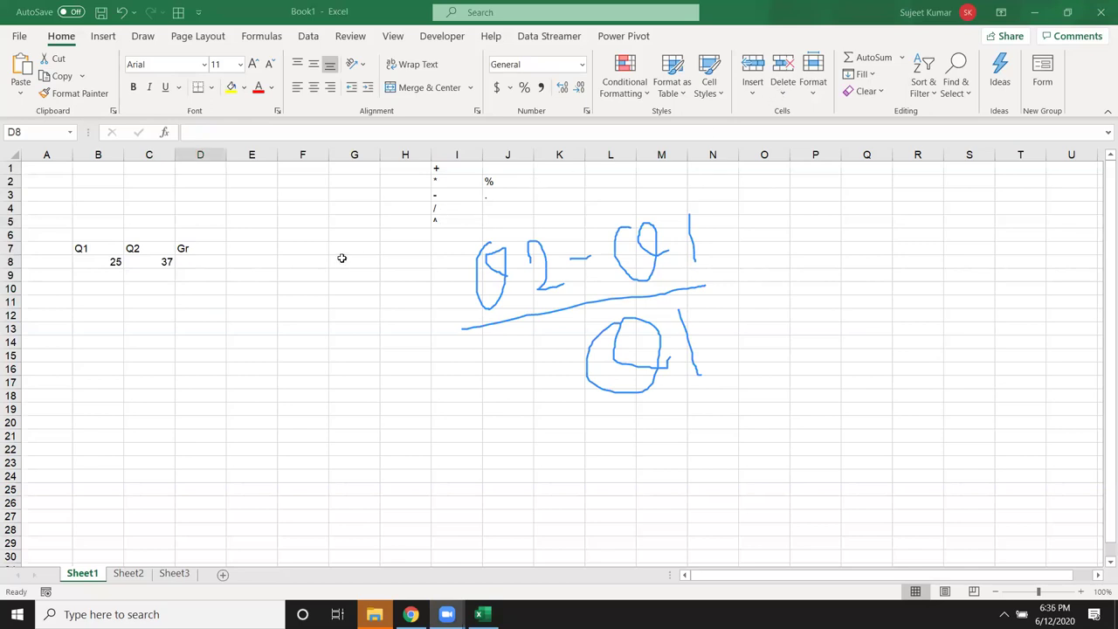
# Enter =C8-B8/B8 in D8 by pointing at the Q2 and Q1 cells
pyautogui.click(196, 262)
pyautogui.write('=')
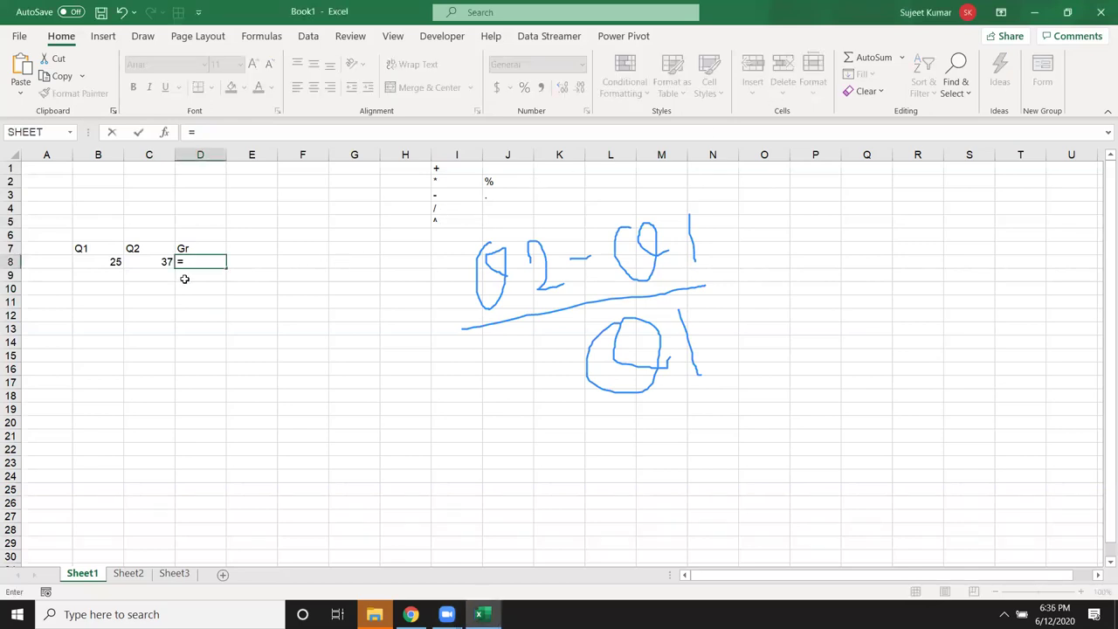
pyautogui.press('Left')
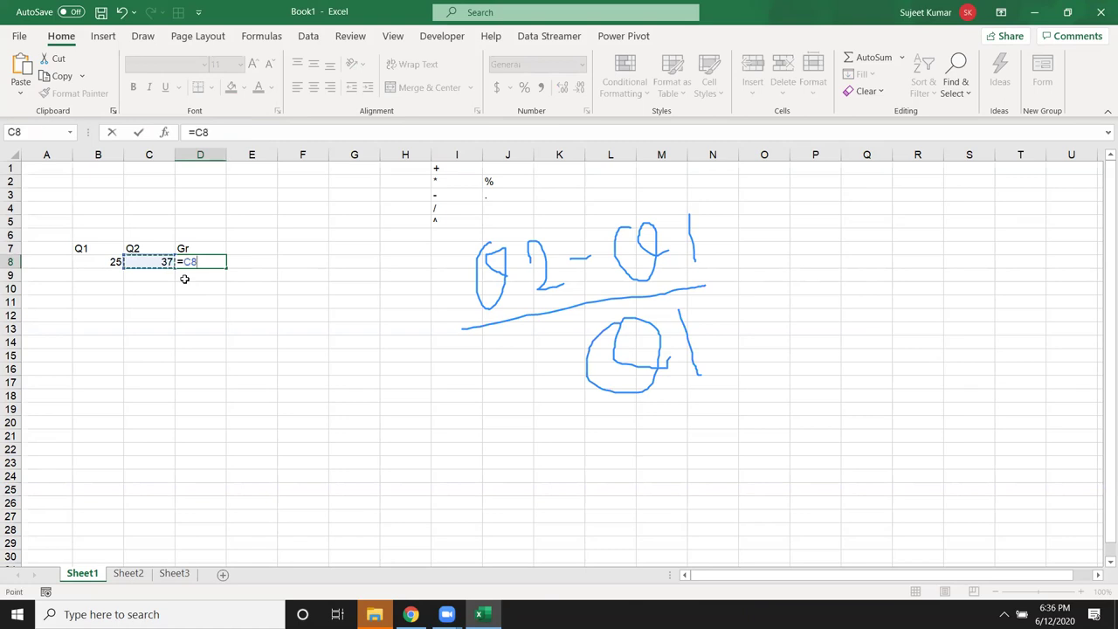
pyautogui.write('-')
pyautogui.press('Left')
pyautogui.press('Left')
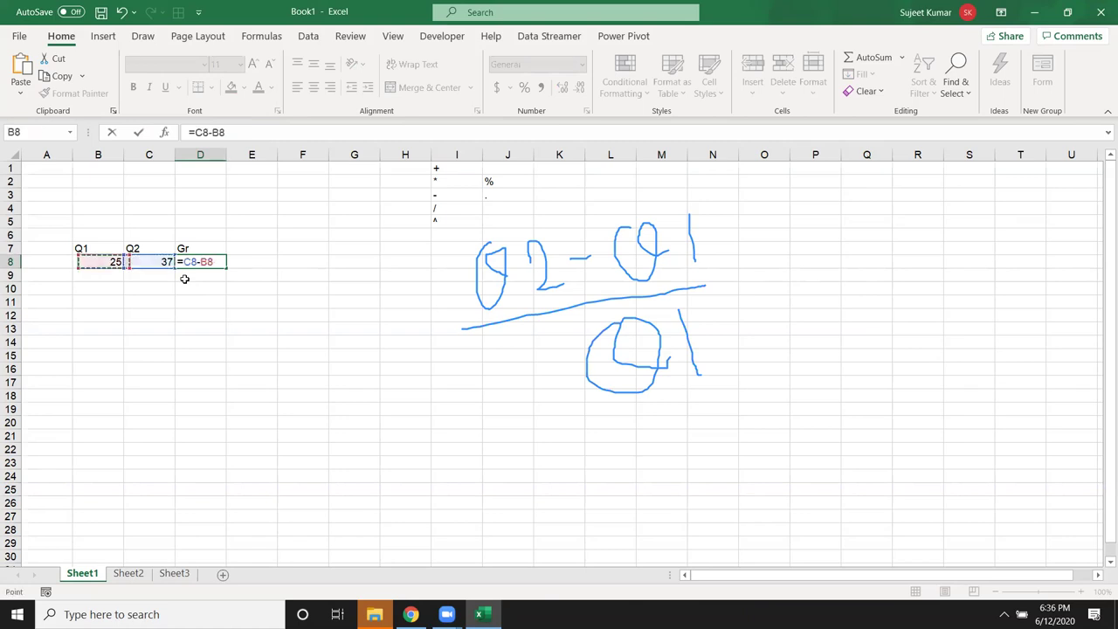
pyautogui.write('/')
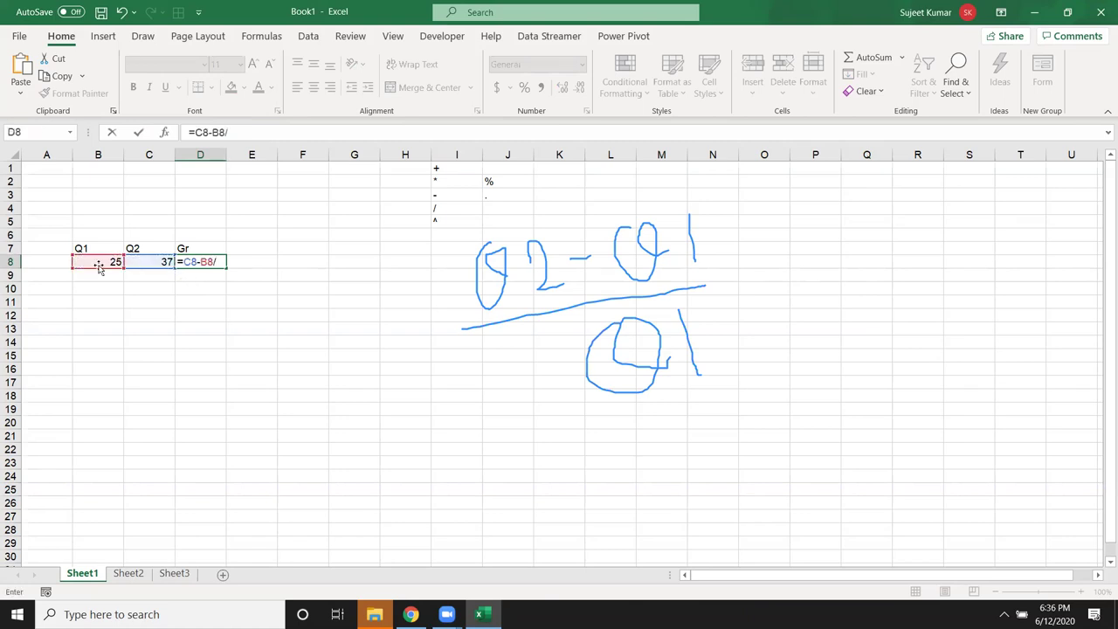
pyautogui.press('Left')
pyautogui.press('Left')
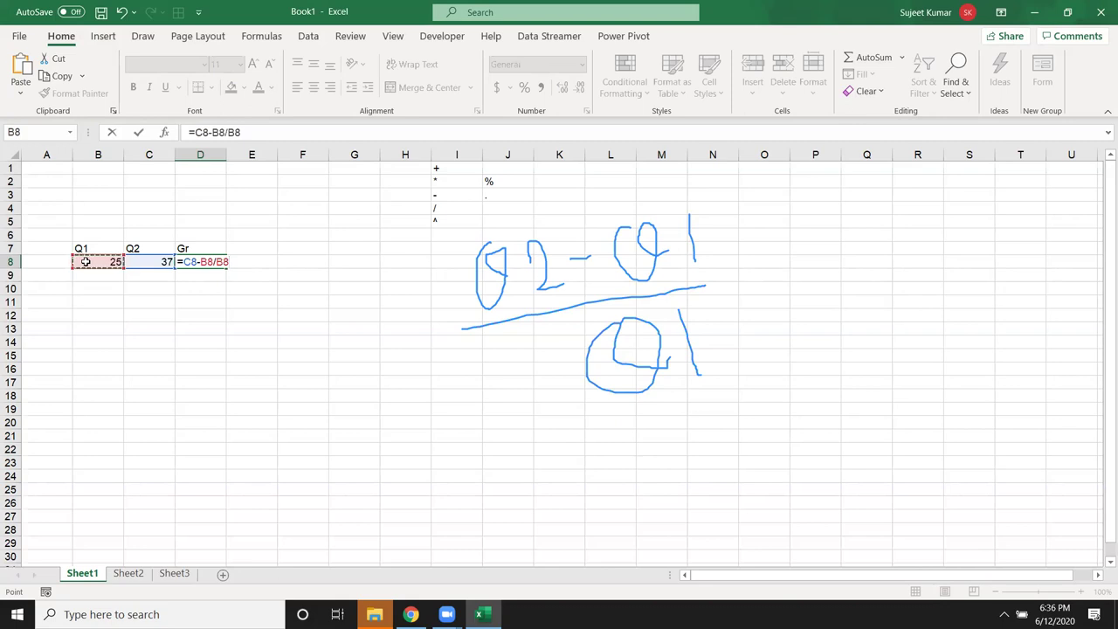
# Bracket the subtraction so D8 reads =(C8-B8)/B8
pyautogui.moveTo(200, 261); pyautogui.dragTo(228, 262)
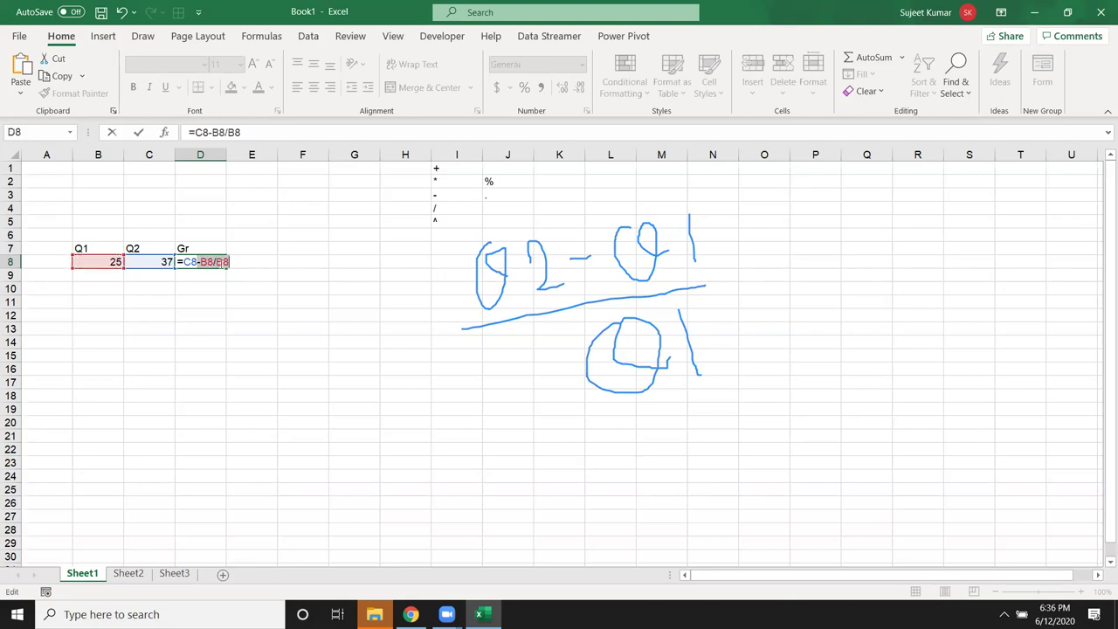
pyautogui.click(204, 262)
pyautogui.moveTo(186, 262); pyautogui.dragTo(214, 262)
pyautogui.press('Left')
pyautogui.write('(')
pyautogui.press('Right')
pyautogui.press('Right')
pyautogui.press('Right')
pyautogui.press('Right')
pyautogui.press('Right')
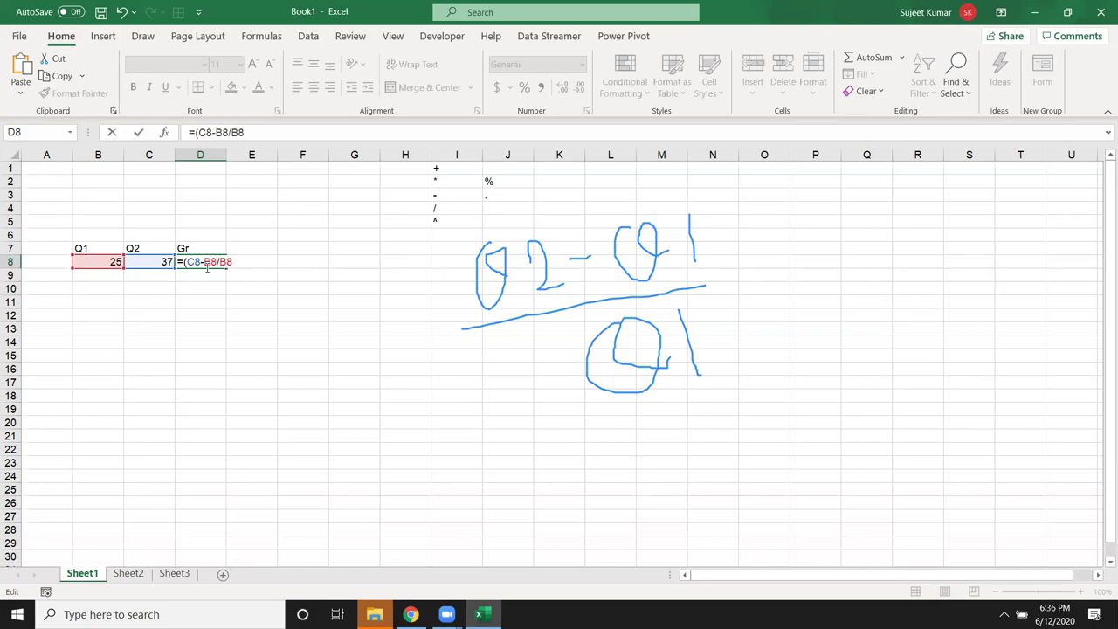
pyautogui.write(')')
# Format D8's growth result as 48% with Percent Style and erase the ink sketch
pyautogui.press('Return')
pyautogui.press('Up')
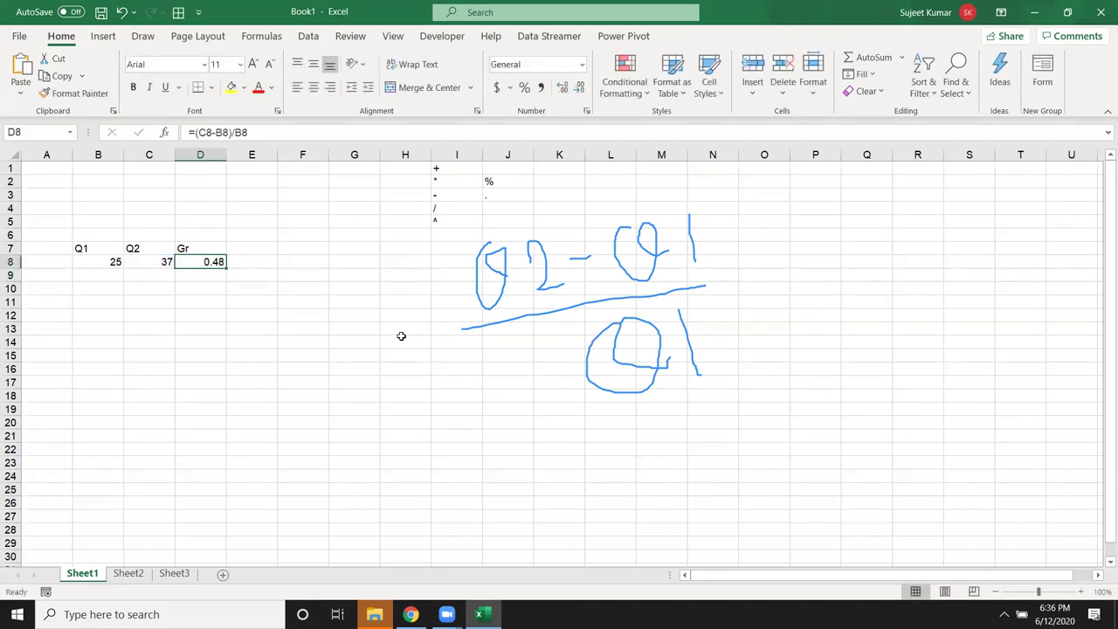
pyautogui.click(524, 88)
pyautogui.press('Escape')
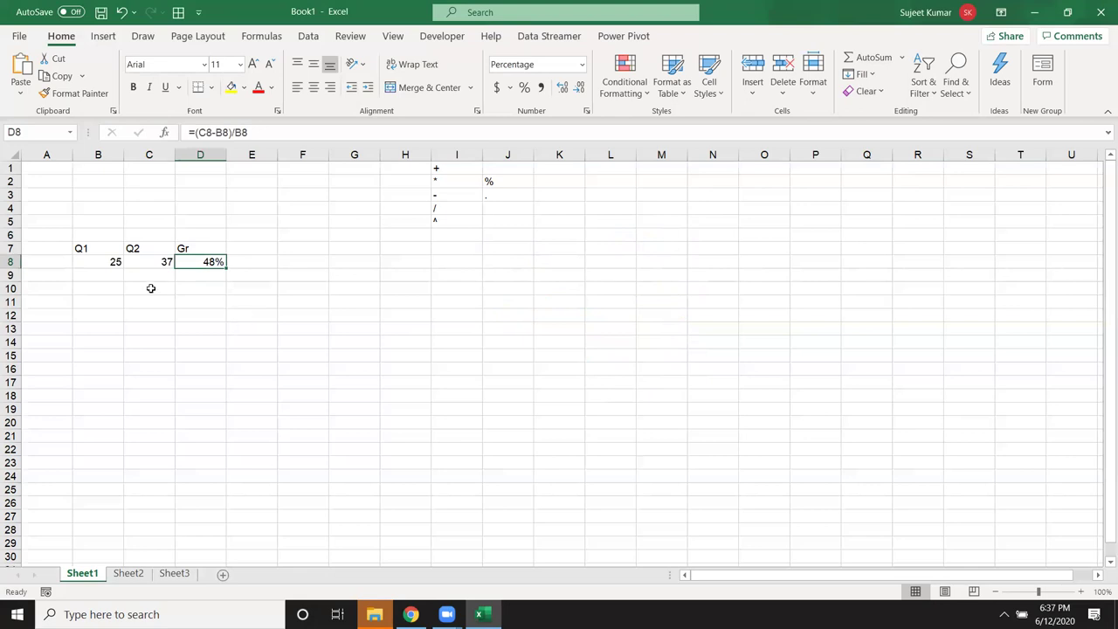
# Label A11:A13 as P, R and T
pyautogui.click(76, 301)
pyautogui.press('Left')
pyautogui.write('P')
pyautogui.press('Return')
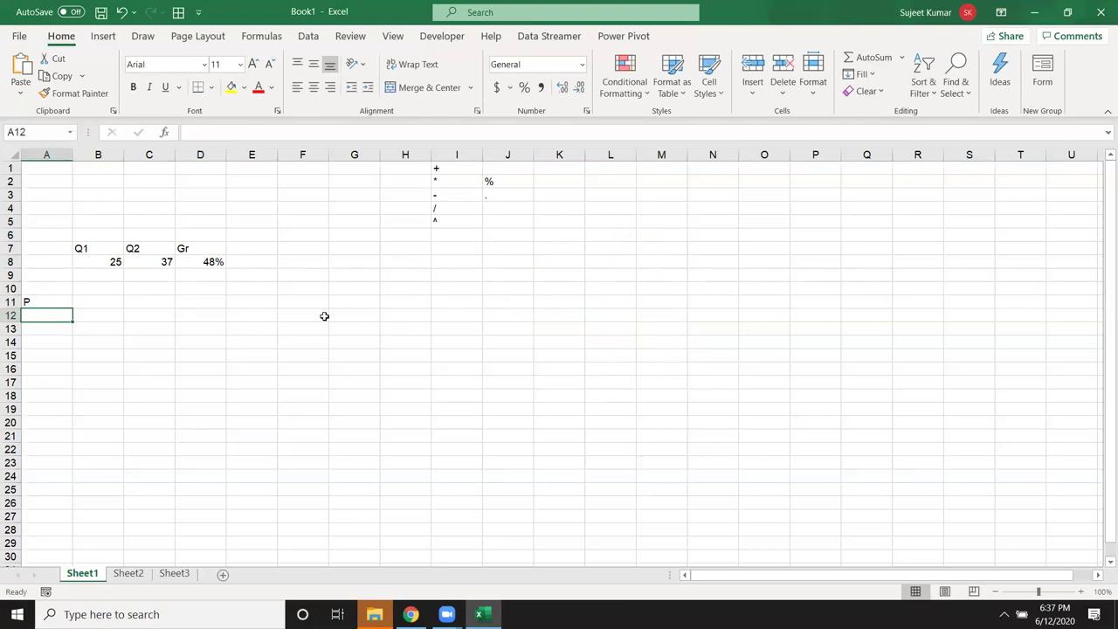
pyautogui.write('R')
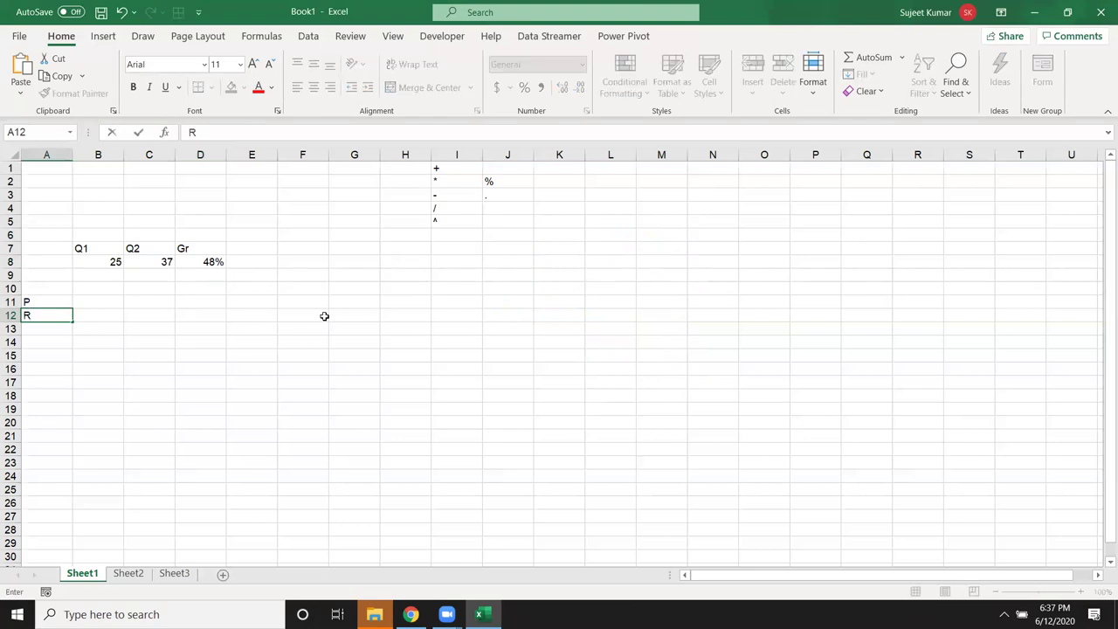
pyautogui.press('Return')
pyautogui.write('T')
pyautogui.press('Return')
# Enter 50000, 8% and 4 in B11:B13
pyautogui.press('Up')
pyautogui.press('Up')
pyautogui.press('Up')
pyautogui.press('Right')
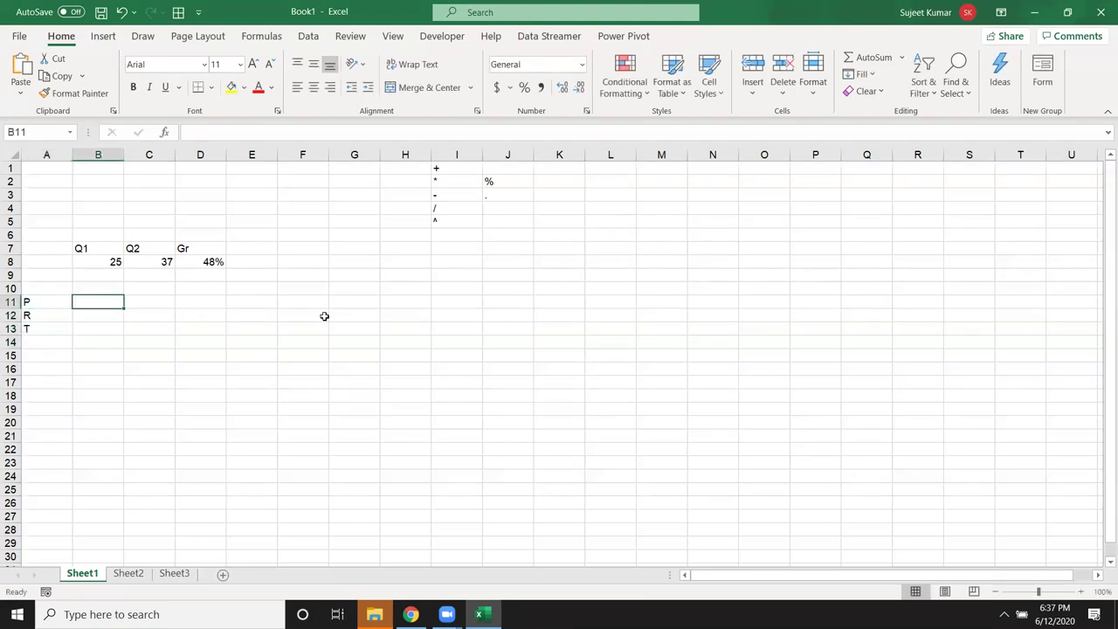
pyautogui.write('50000')
pyautogui.press('Return')
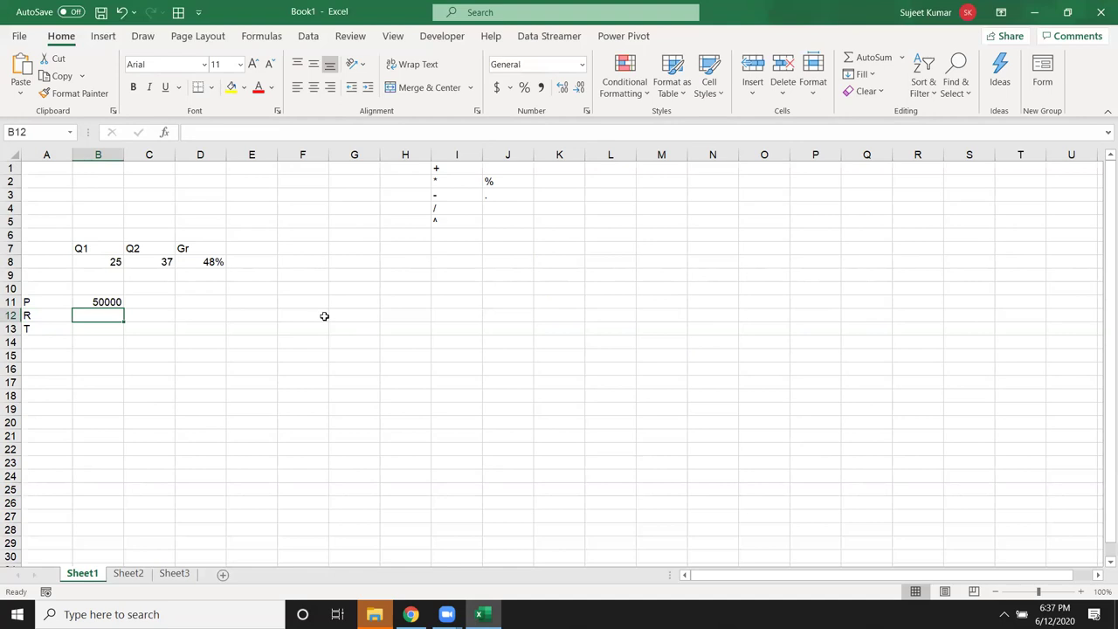
pyautogui.write('8%')
pyautogui.press('Return')
pyautogui.write('20')
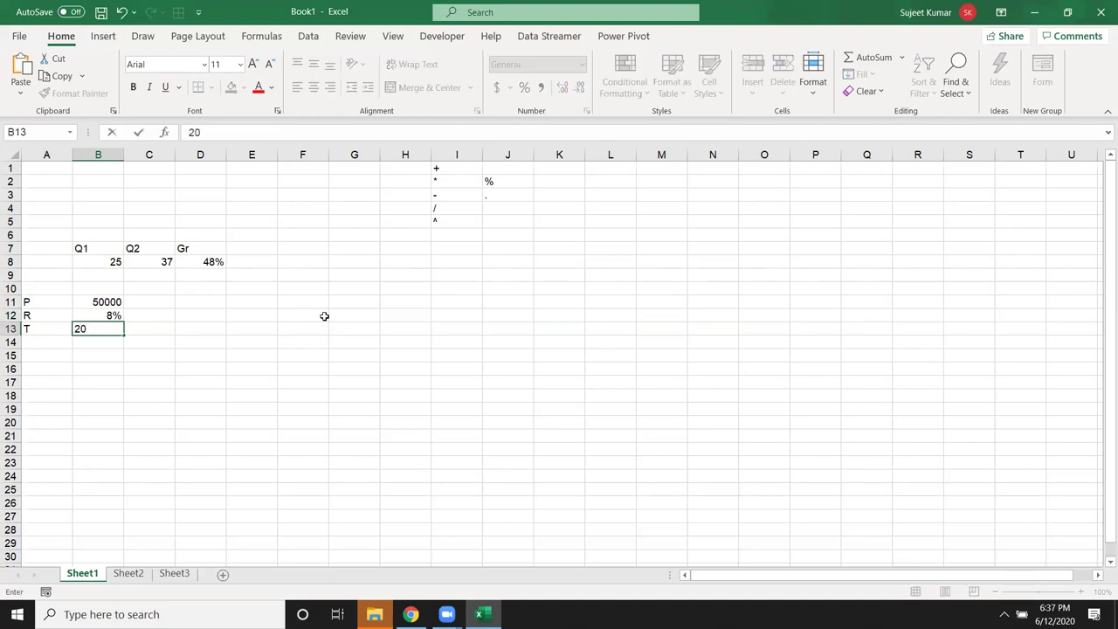
pyautogui.press('Escape')
pyautogui.write('4')
pyautogui.press('Return')
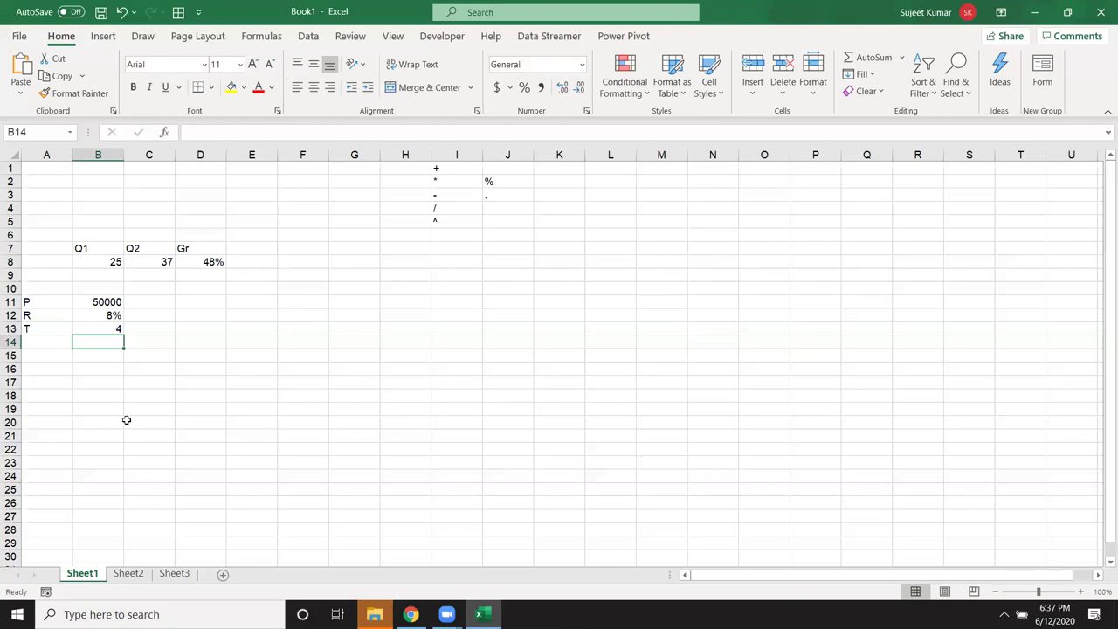
# Label B15 as Amt and select C15 beside it
pyautogui.click(114, 359)
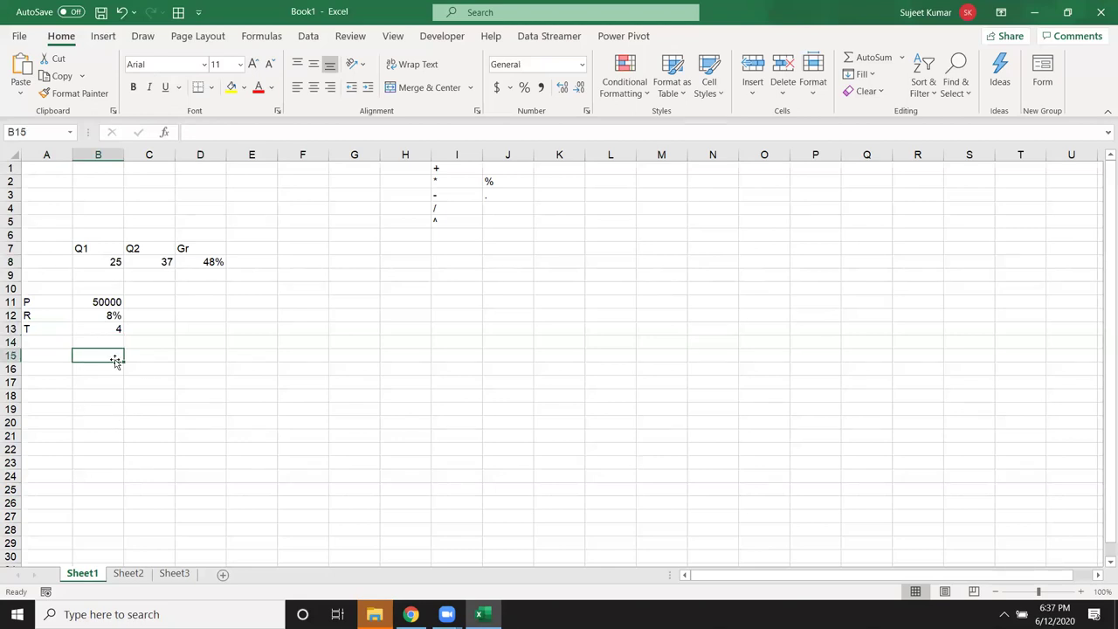
pyautogui.write('Amt')
pyautogui.press('Return')
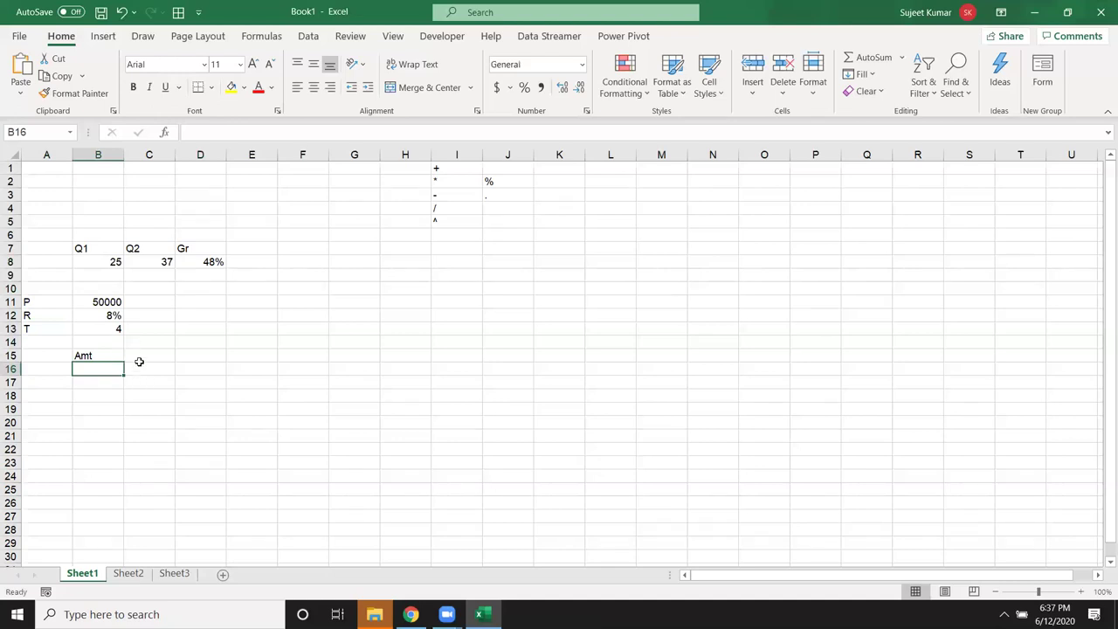
pyautogui.click(139, 363)
pyautogui.click(141, 354)
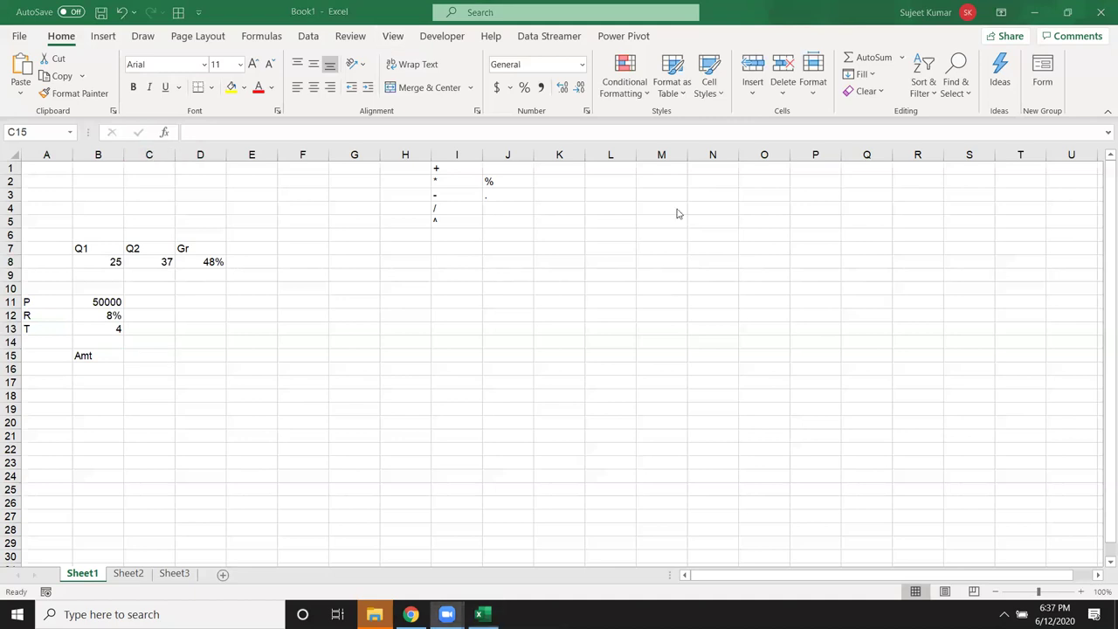
# Hand-draw A = P × (1 + r/N)^(tN) with N = 12 noted below, then leave ink mode
pyautogui.moveTo(443, 296); pyautogui.dragTo(460, 274)
pyautogui.moveTo(447, 309)
pyautogui.mouseDown()
pyautogui.moveTo(499, 287)
pyautogui.moveTo(524, 337)
pyautogui.mouseUp()
pyautogui.moveTo(514, 274)
pyautogui.mouseDown()
pyautogui.moveTo(541, 244)
pyautogui.moveTo(516, 278)
pyautogui.moveTo(601, 303)
pyautogui.mouseUp()
pyautogui.moveTo(590, 261); pyautogui.dragTo(577, 327)
pyautogui.moveTo(602, 232); pyautogui.dragTo(663, 306)
pyautogui.moveTo(618, 241); pyautogui.dragTo(617, 270)
pyautogui.moveTo(639, 256)
pyautogui.mouseDown()
pyautogui.moveTo(691, 238)
pyautogui.moveTo(688, 285)
pyautogui.moveTo(712, 277)
pyautogui.moveTo(714, 251)
pyautogui.mouseUp()
pyautogui.moveTo(704, 203); pyautogui.dragTo(759, 293)
pyautogui.moveTo(719, 162)
pyautogui.mouseDown()
pyautogui.moveTo(768, 202)
pyautogui.moveTo(740, 135)
pyautogui.moveTo(762, 175)
pyautogui.moveTo(797, 149)
pyautogui.moveTo(791, 160)
pyautogui.mouseUp()
pyautogui.moveTo(484, 368)
pyautogui.mouseDown()
pyautogui.moveTo(483, 398)
pyautogui.moveTo(498, 360)
pyautogui.moveTo(554, 383)
pyautogui.moveTo(575, 377)
pyautogui.mouseUp()
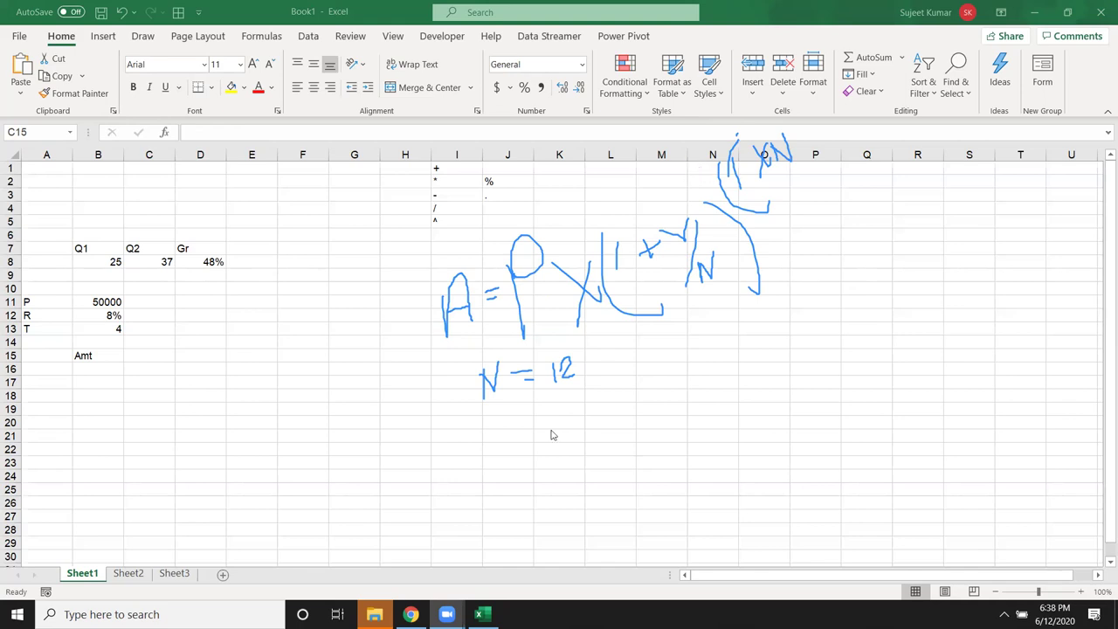
pyautogui.press('Escape')
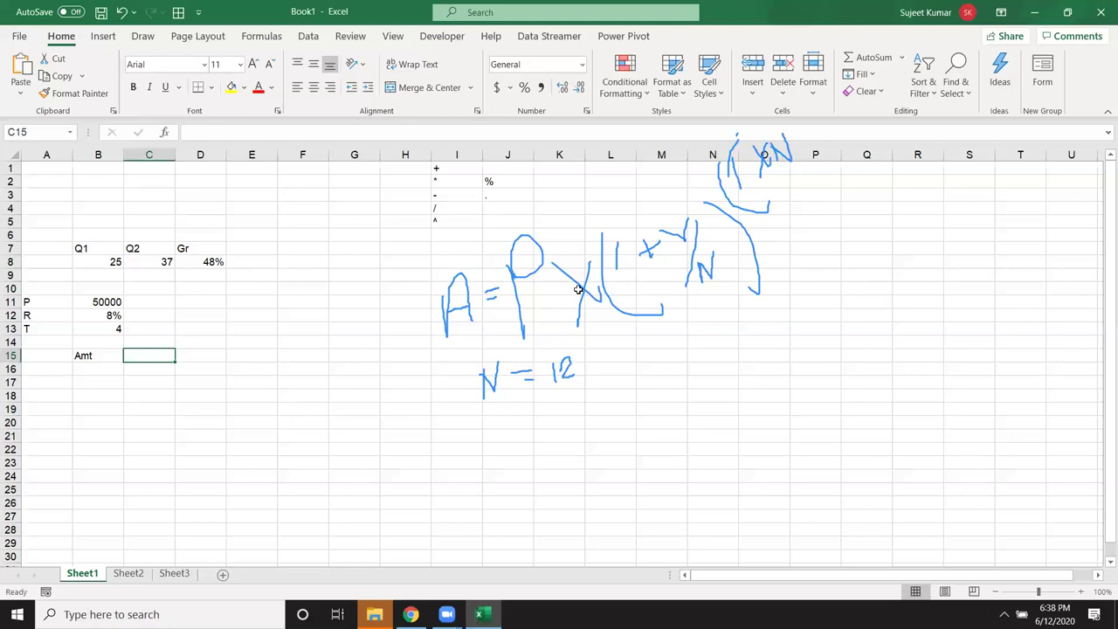
# Enter =B12/12 in C15 (0.006667) and =1+C15 in D15 (1.006667)
pyautogui.write('=')
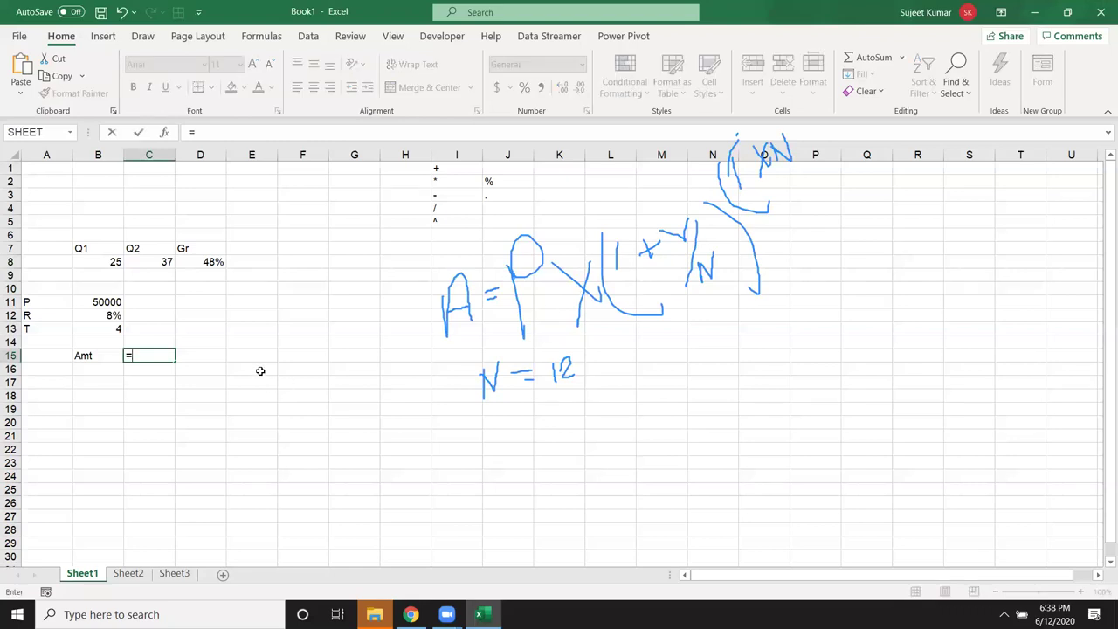
pyautogui.click(86, 318)
pyautogui.write('/12')
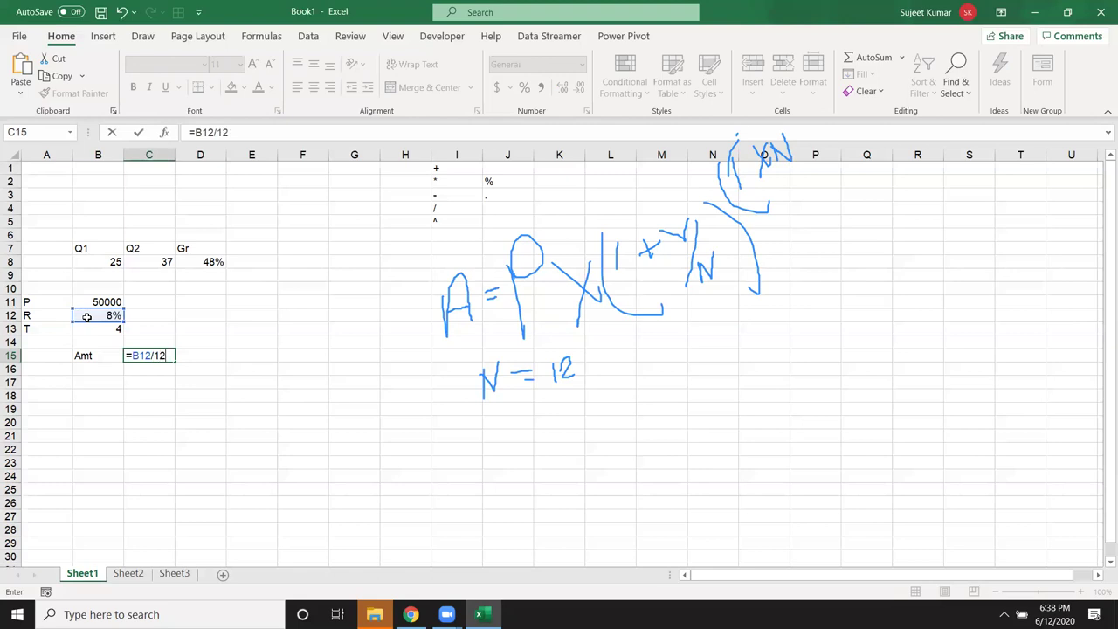
pyautogui.press('Return')
pyautogui.click(199, 356)
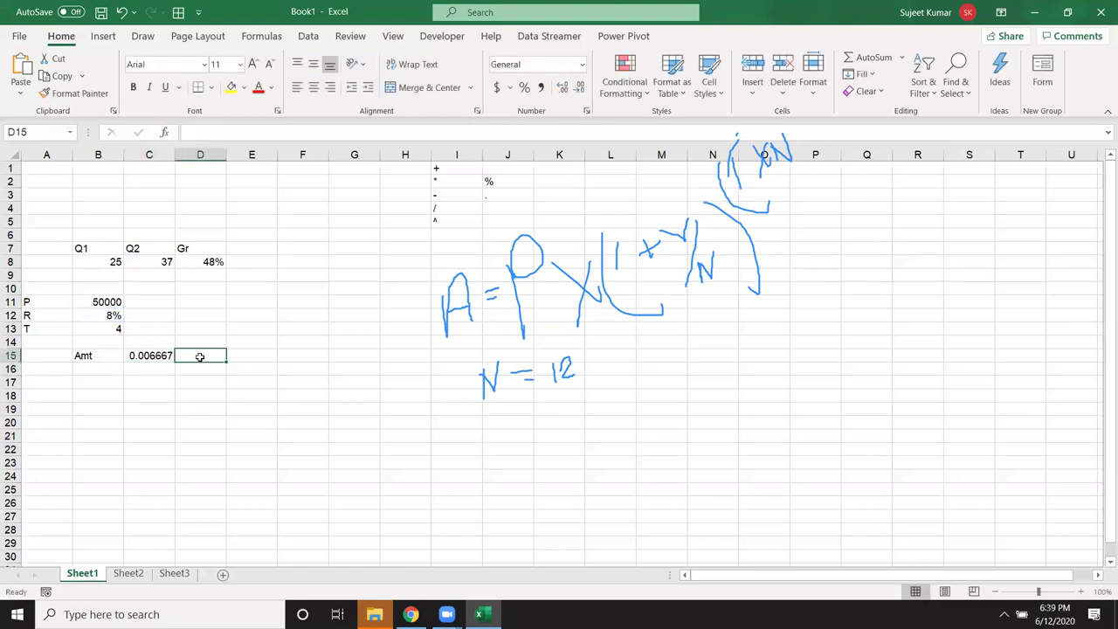
pyautogui.write('=1+')
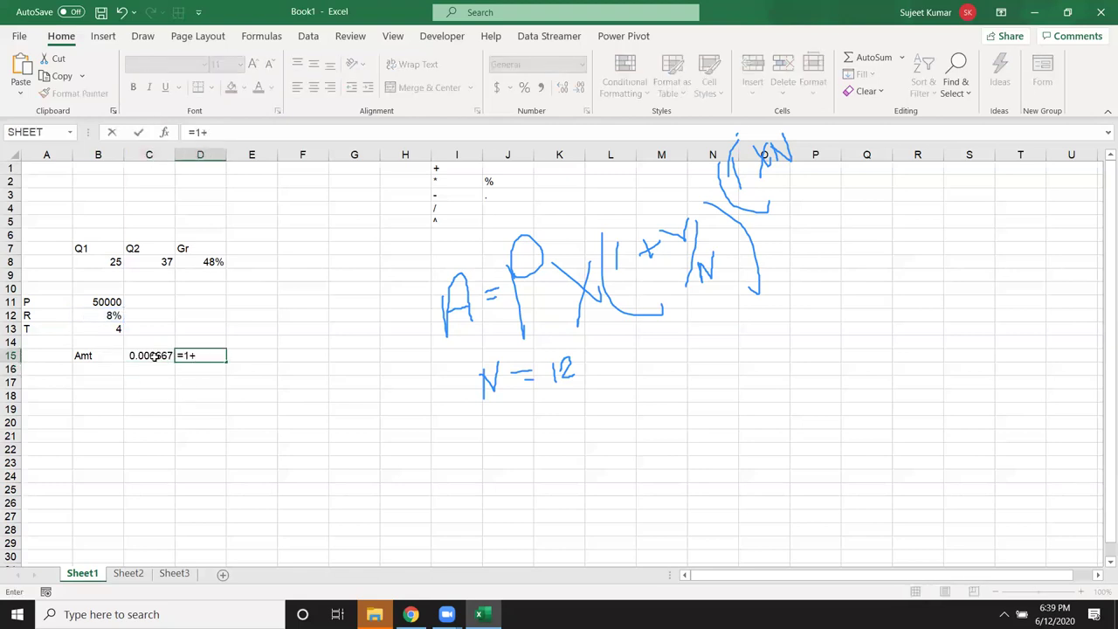
pyautogui.click(155, 356)
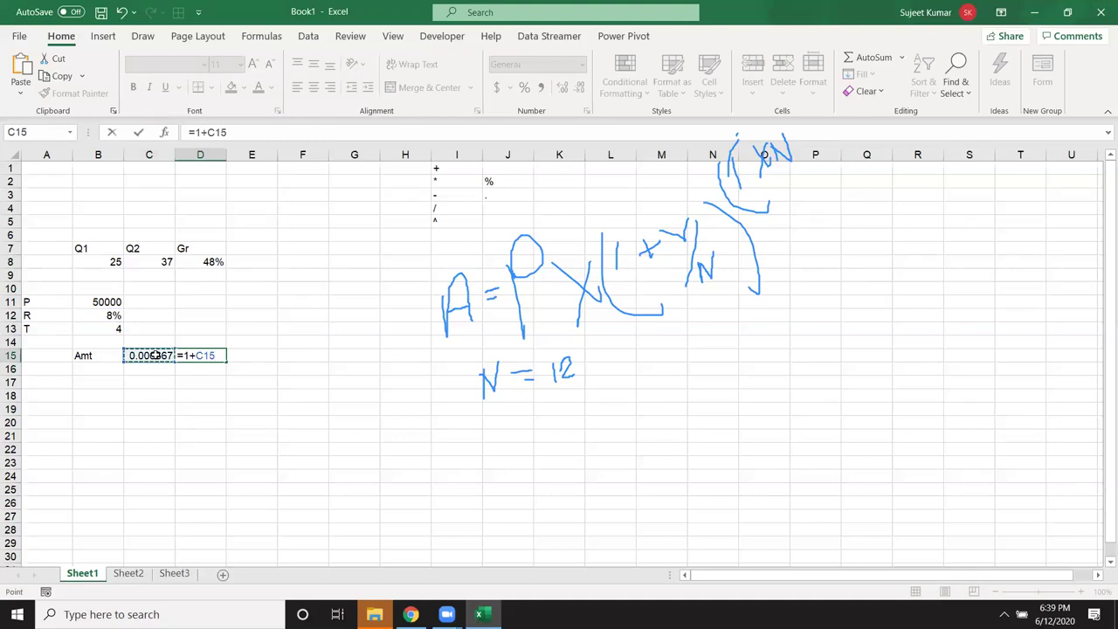
pyautogui.press('Return')
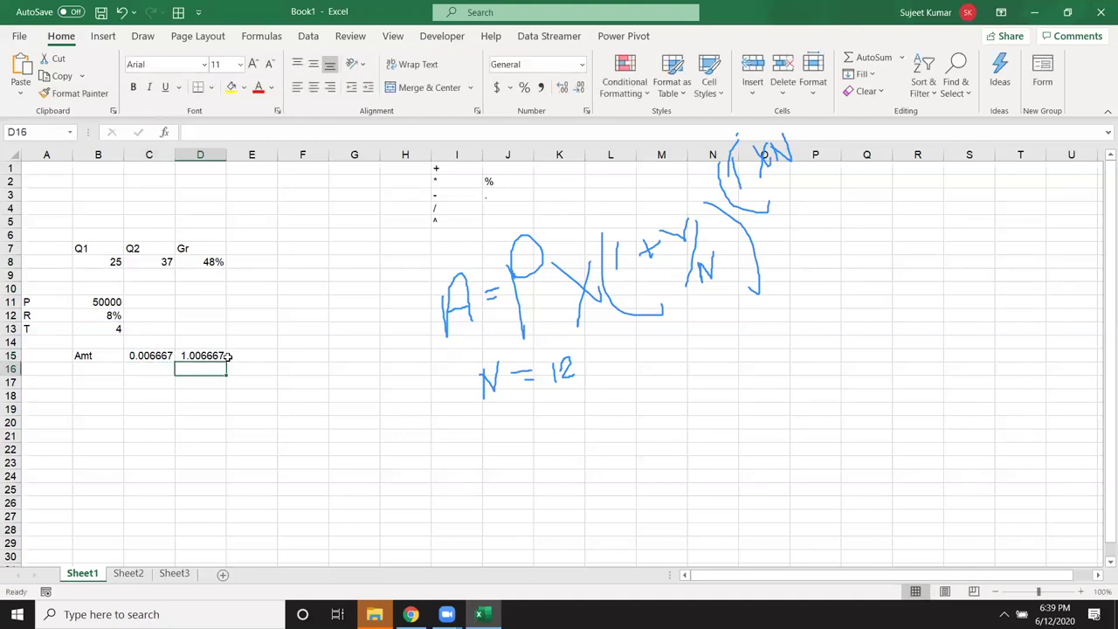
# Enter the period count from B13 (48) in E15 and =D15^E15 in F15
pyautogui.click(253, 358)
pyautogui.write('=')
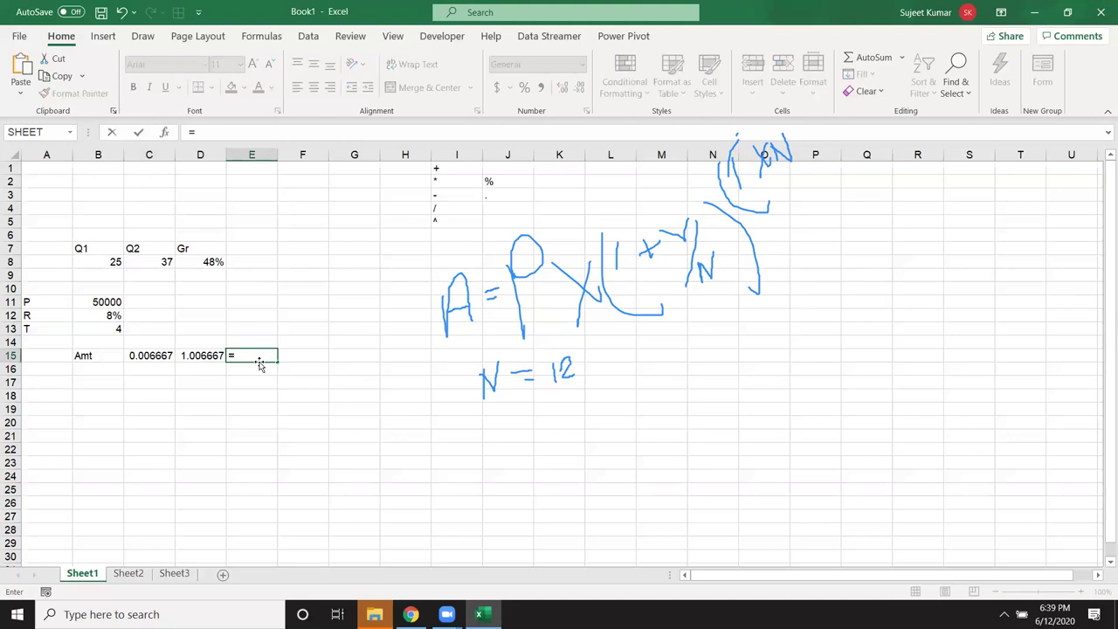
pyautogui.click(115, 328)
pyautogui.write('*')
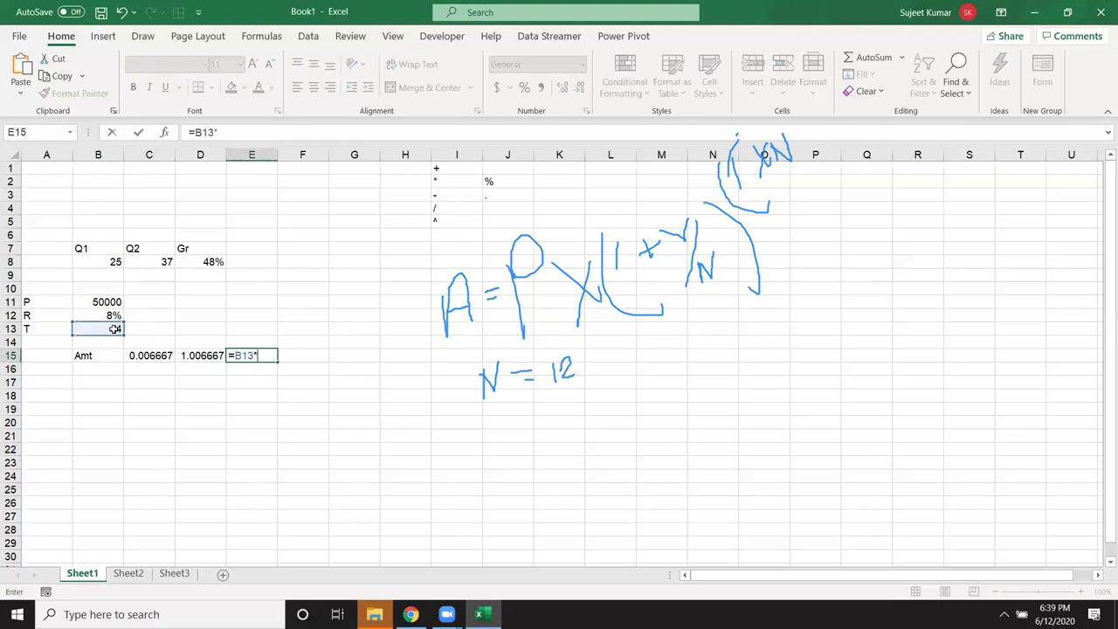
pyautogui.press('Return')
pyautogui.click(306, 362)
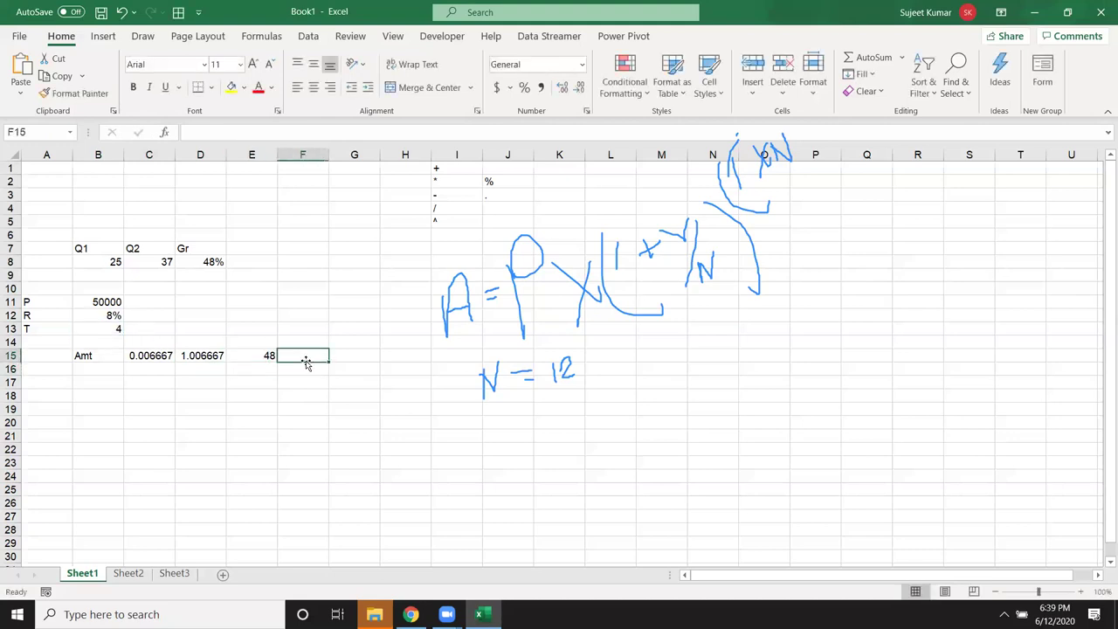
pyautogui.write('=')
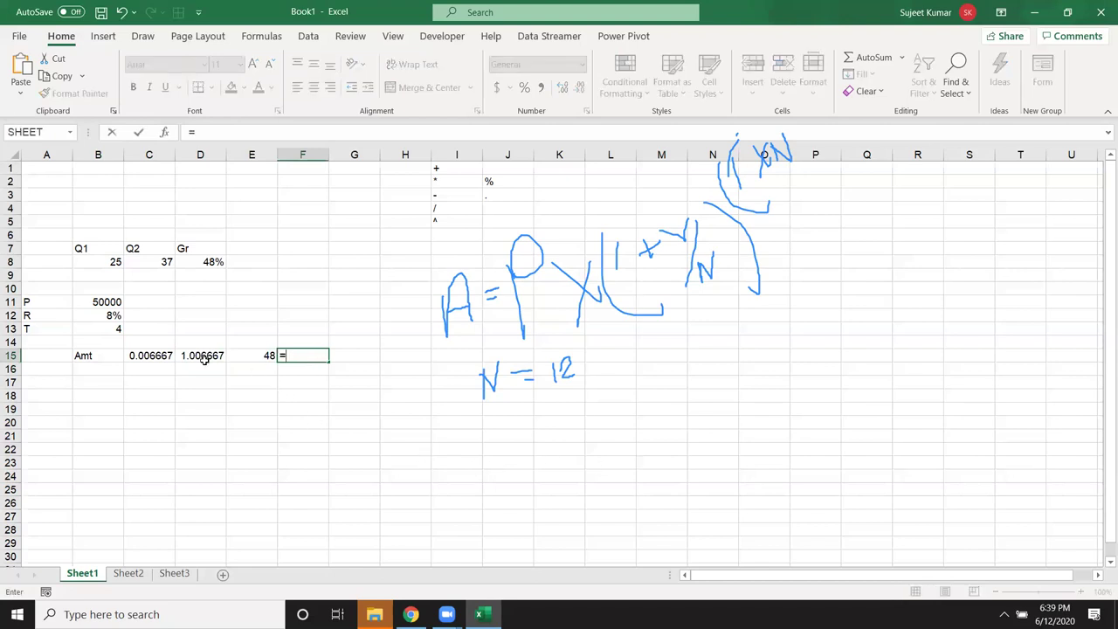
pyautogui.click(201, 357)
pyautogui.write('^')
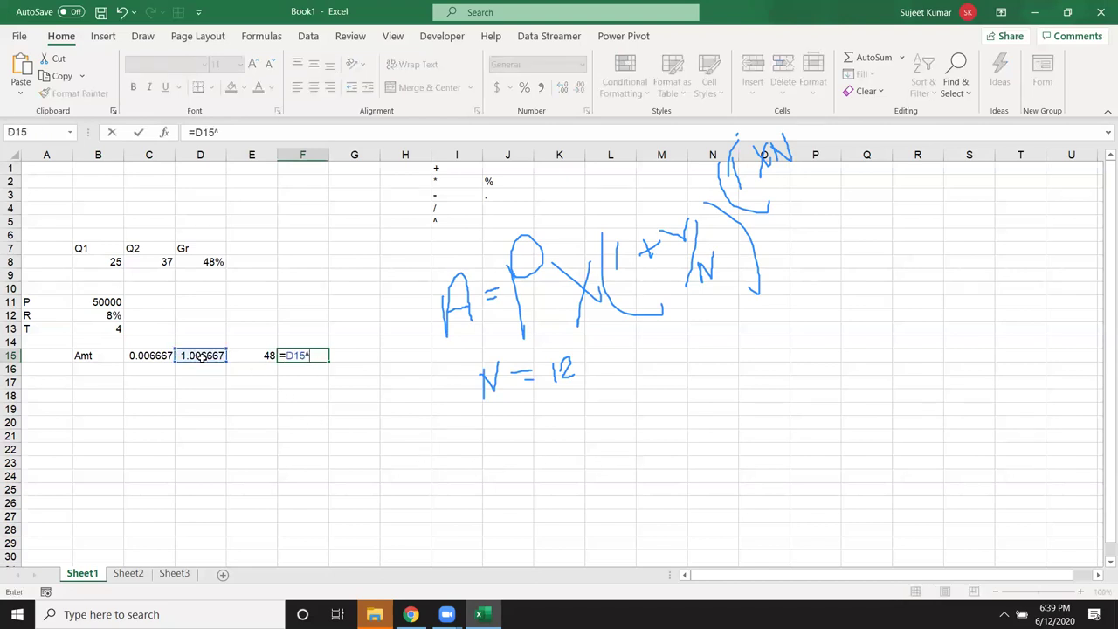
pyautogui.click(258, 355)
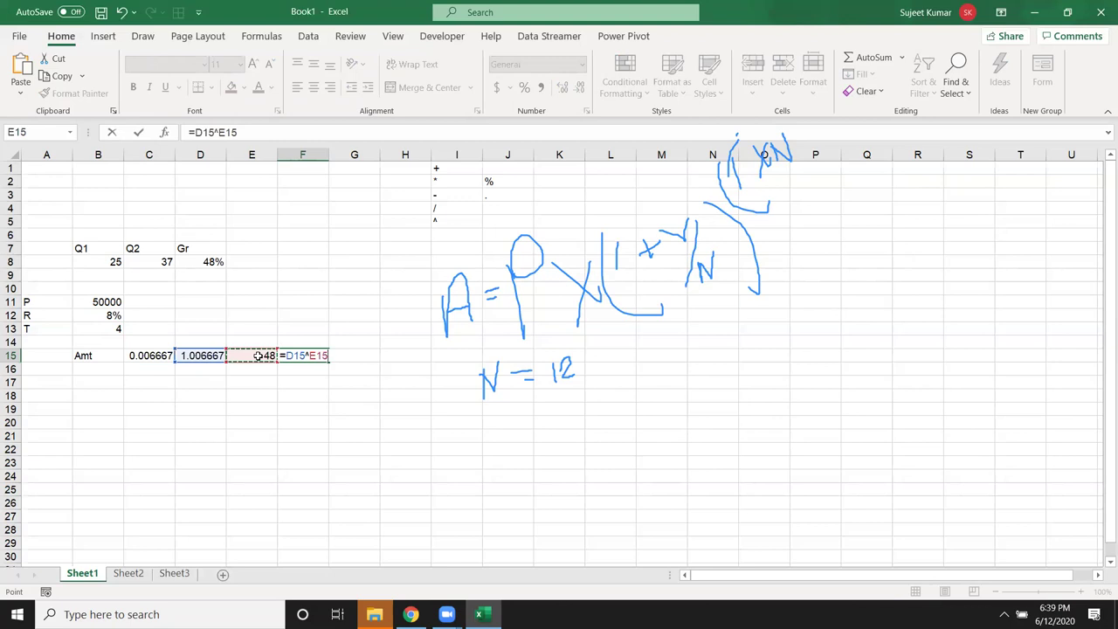
pyautogui.press('Return')
# Review the C15, D15, E15 and F15 formulas, confirming the growth factor 1.375666
pyautogui.doubleClick(158, 357)
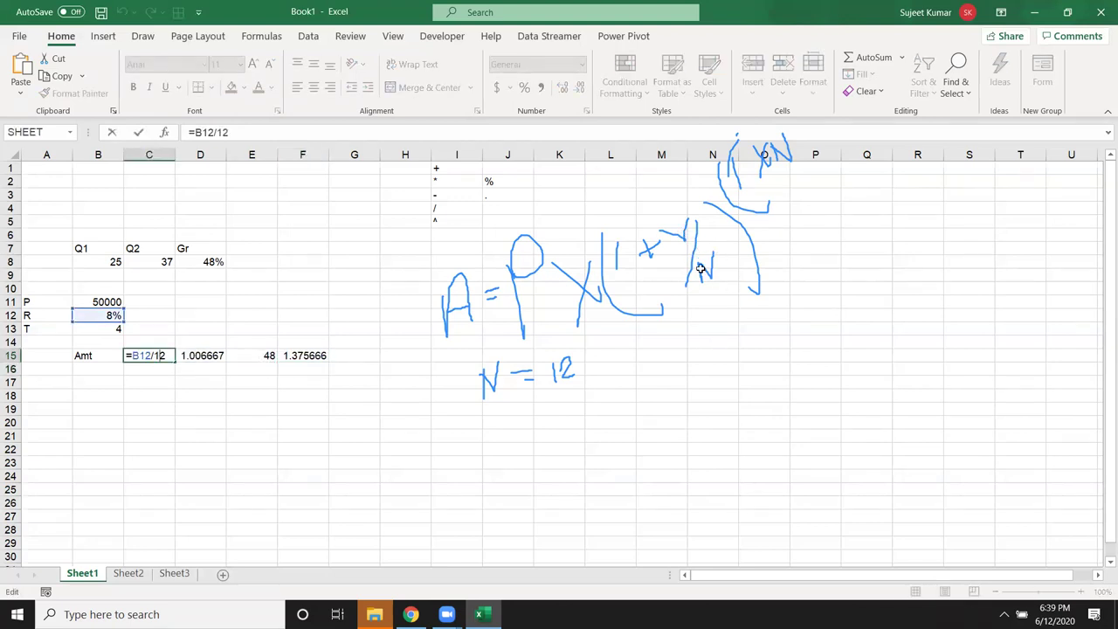
pyautogui.hotkey('ctrl', 'Return')
pyautogui.doubleClick(190, 355)
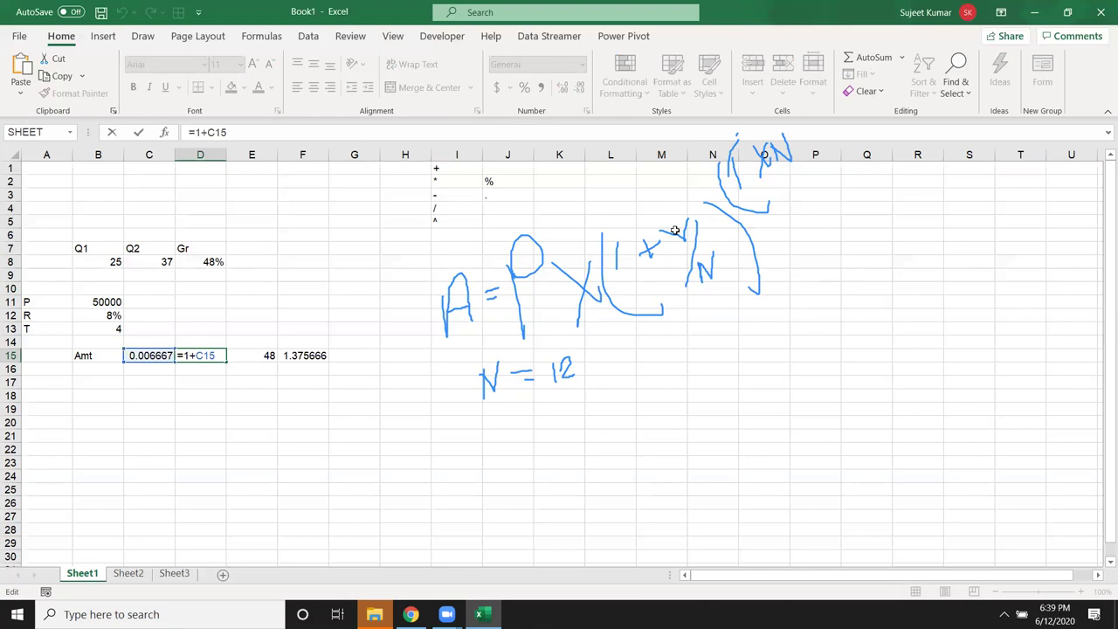
pyautogui.hotkey('ctrl', 'Return')
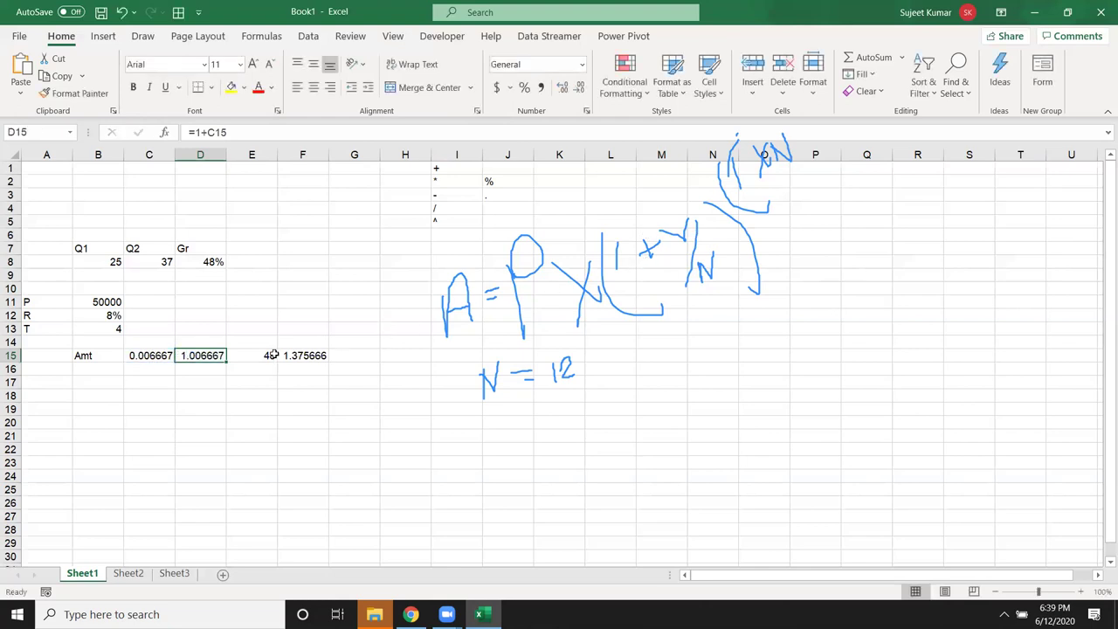
pyautogui.doubleClick(262, 355)
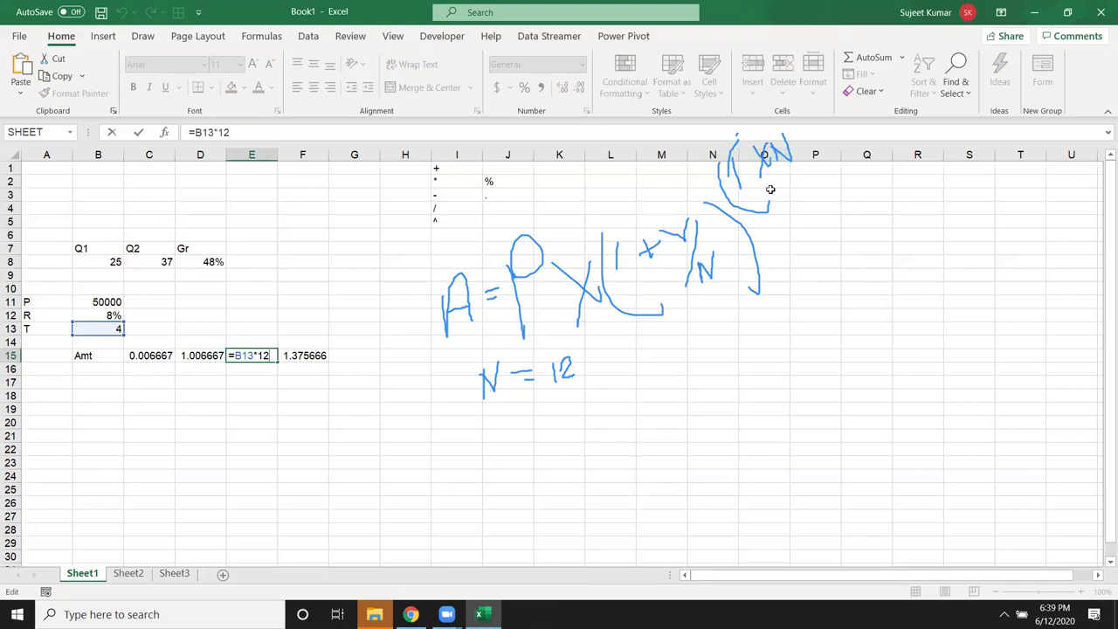
pyautogui.hotkey('ctrl', 'Return')
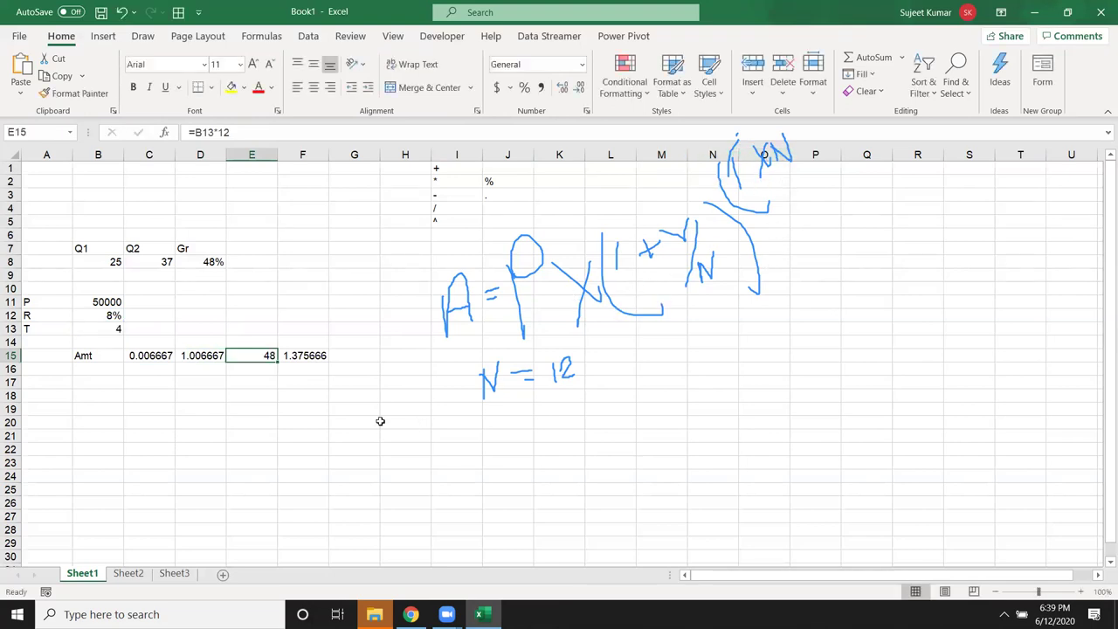
pyautogui.doubleClick(320, 354)
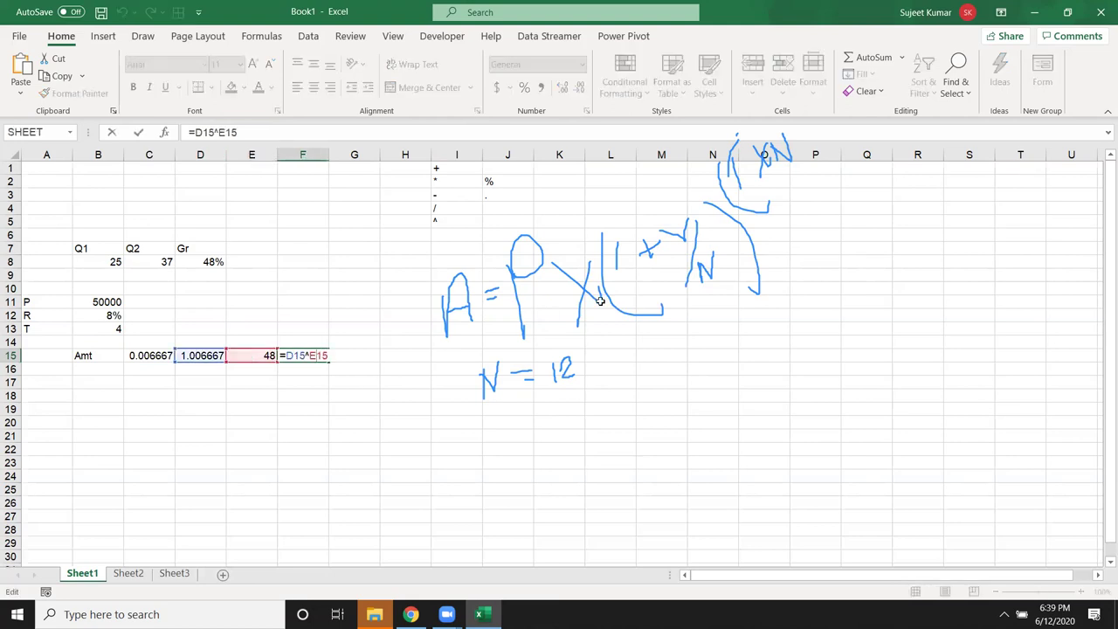
pyautogui.hotkey('ctrl', 'Return')
# Enter =B11*F15 in G15 to get the compound amount 68783.31
pyautogui.click(356, 354)
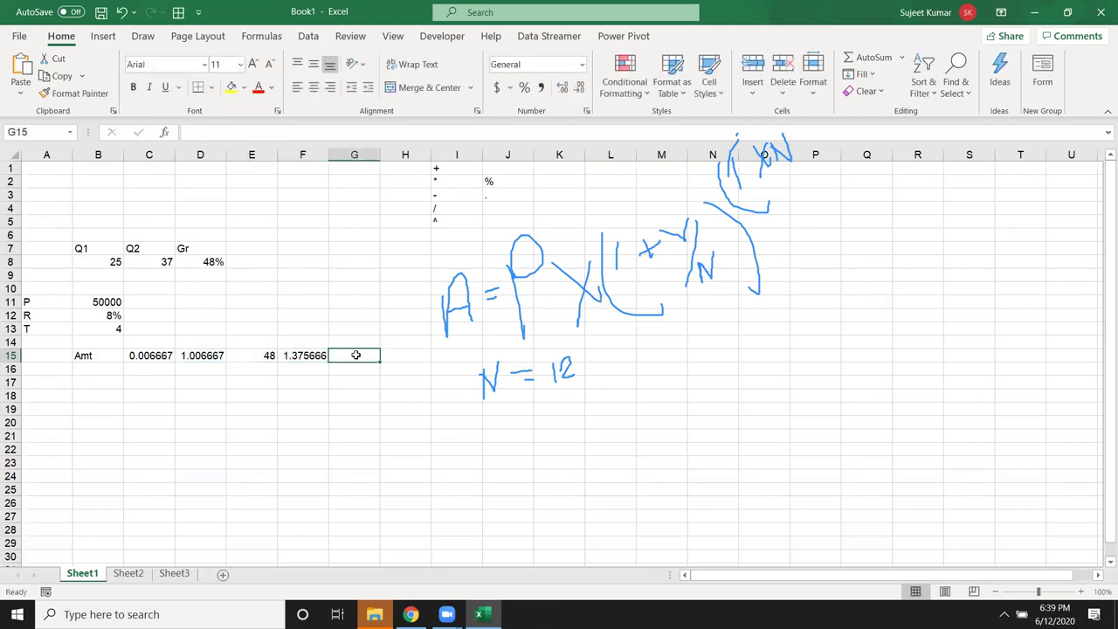
pyautogui.write('=')
pyautogui.click(90, 301)
pyautogui.write('*')
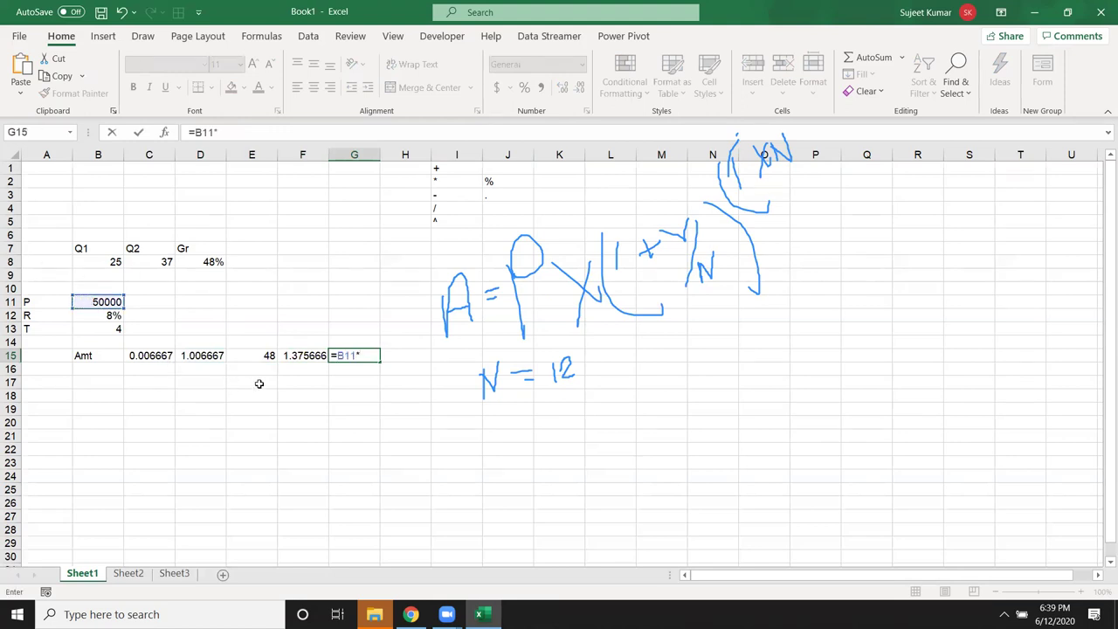
pyautogui.click(307, 359)
pyautogui.press('Return')
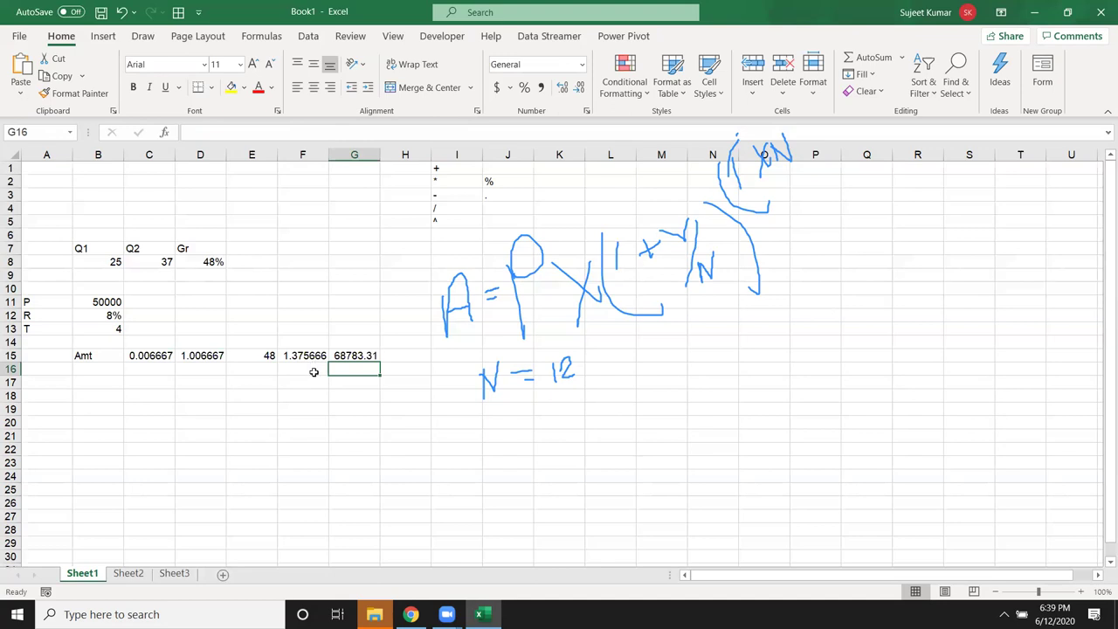
# On Sheet2, enter 50000 in A1 and the monthly rate 8%/12 in B1
pyautogui.click(128, 577)
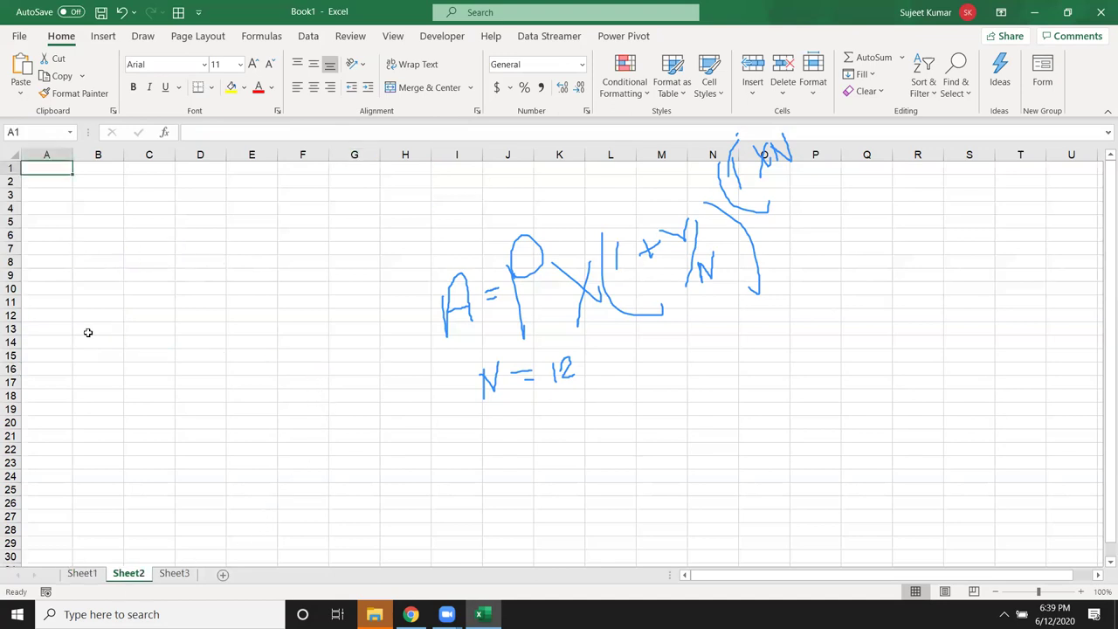
pyautogui.write('50000')
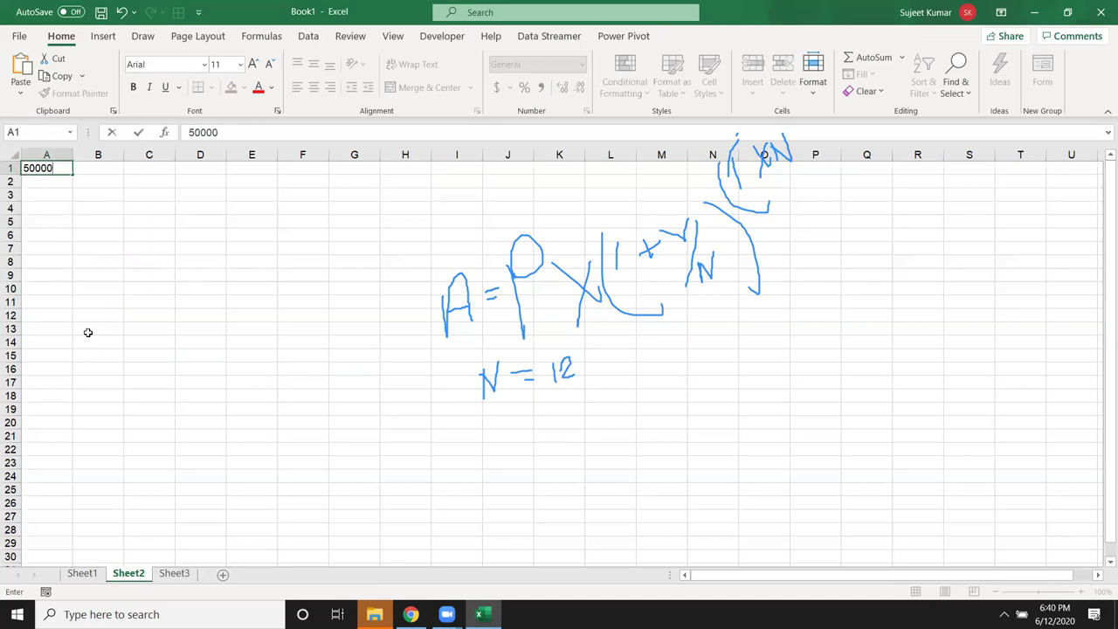
pyautogui.press('Return')
pyautogui.press('Up')
pyautogui.press('Right')
pyautogui.write('=')
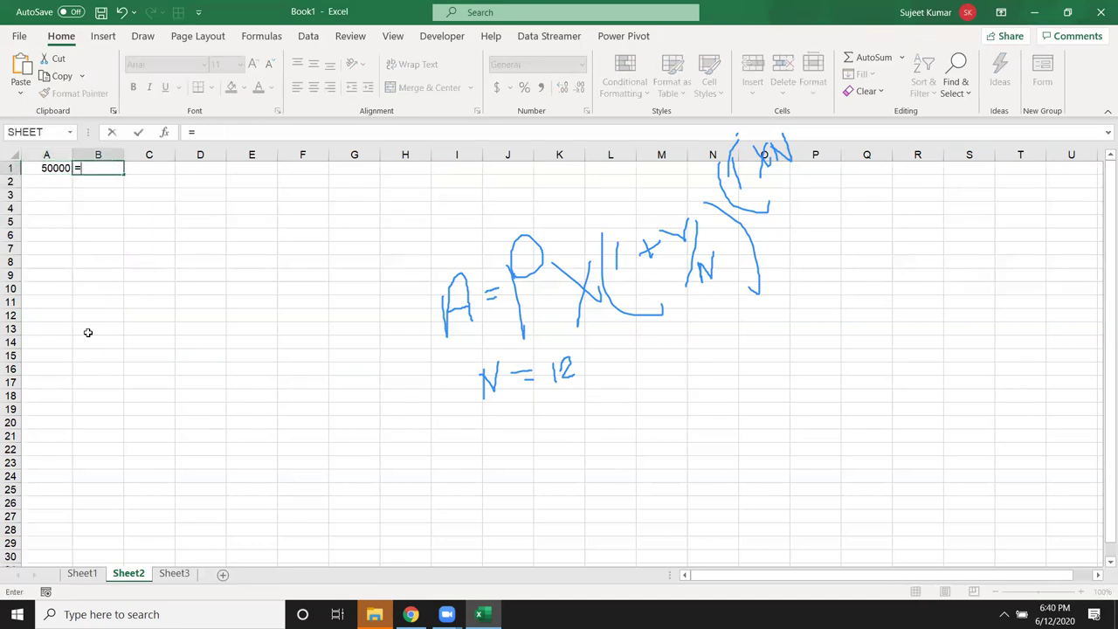
pyautogui.write('8%')
pyautogui.write('/12')
pyautogui.press('Return')
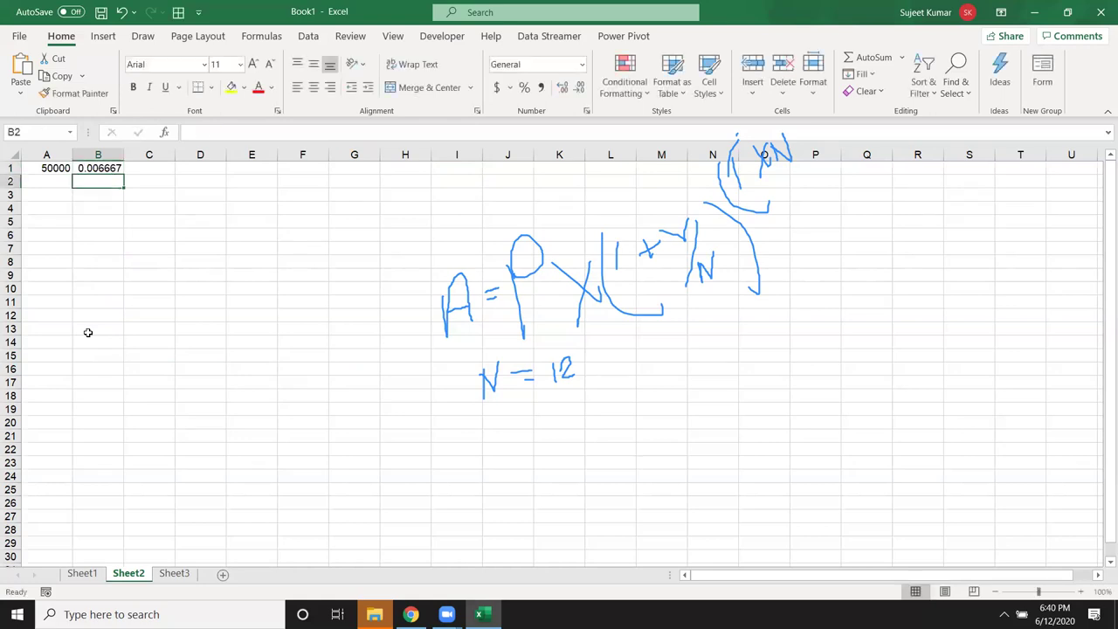
# Add interest =A1*B1 in C1 and the new balance =A1+C1 in D1
pyautogui.press('Up')
pyautogui.press('Right')
pyautogui.write('=')
pyautogui.press('Left')
pyautogui.press('Left')
pyautogui.write('*')
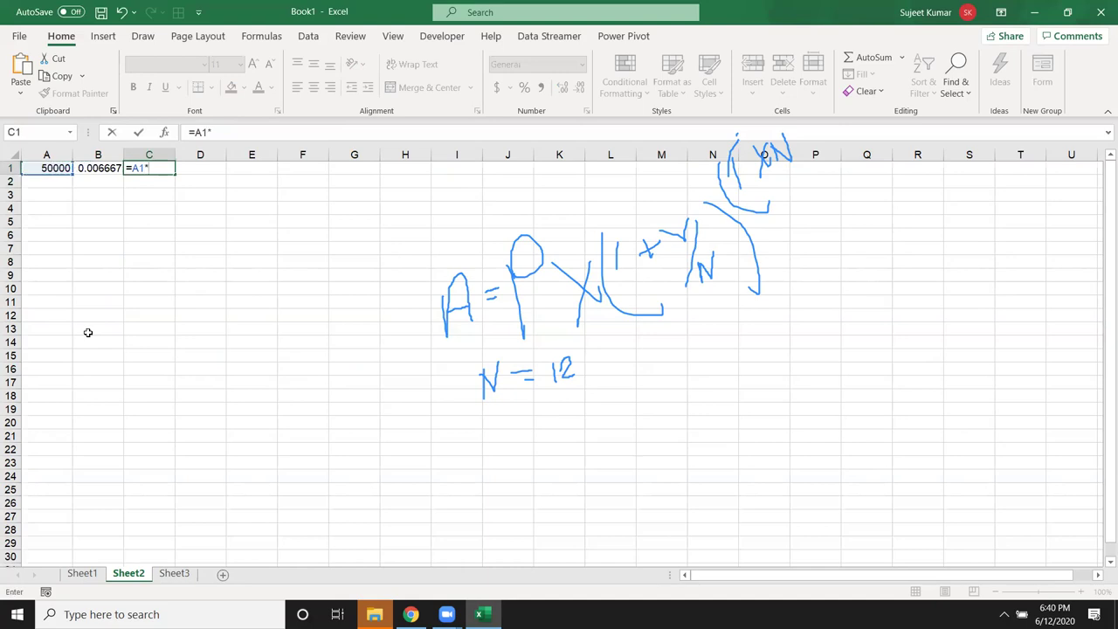
pyautogui.press('Left')
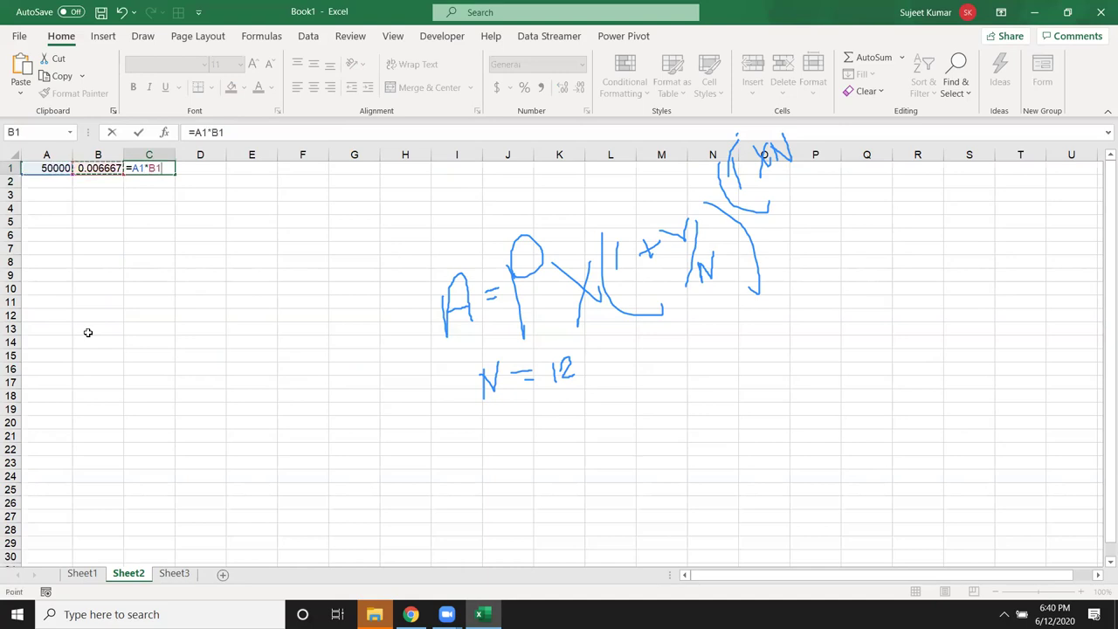
pyautogui.press('Return')
pyautogui.press('Up')
pyautogui.press('Right')
pyautogui.write('=')
pyautogui.press('Left')
pyautogui.press('Left')
pyautogui.press('Left')
pyautogui.write('+')
pyautogui.press('Left')
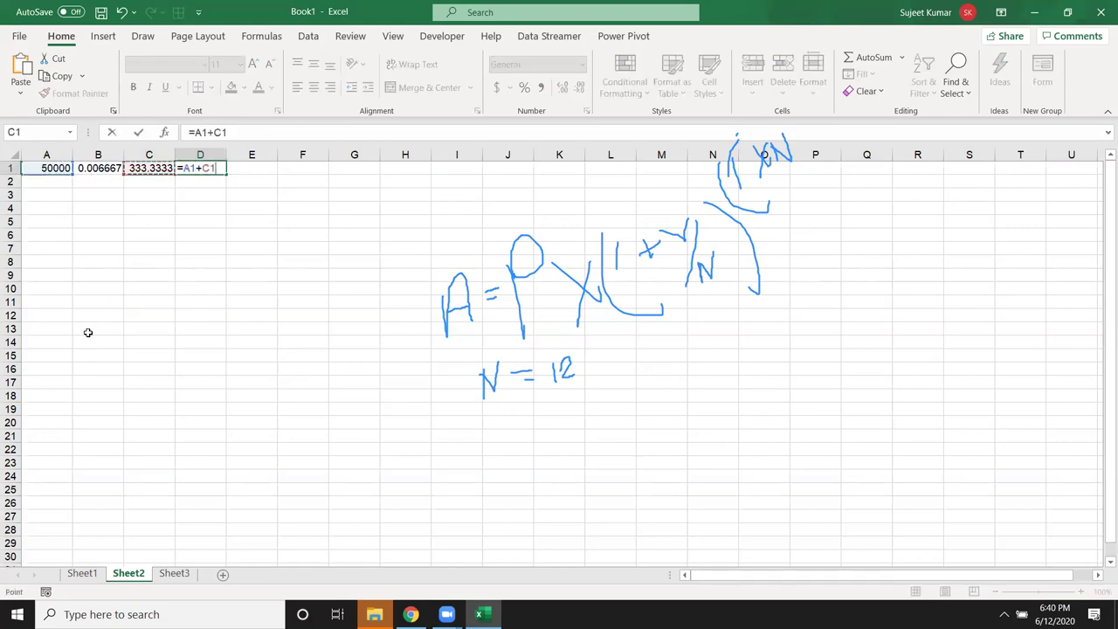
pyautogui.press('Return')
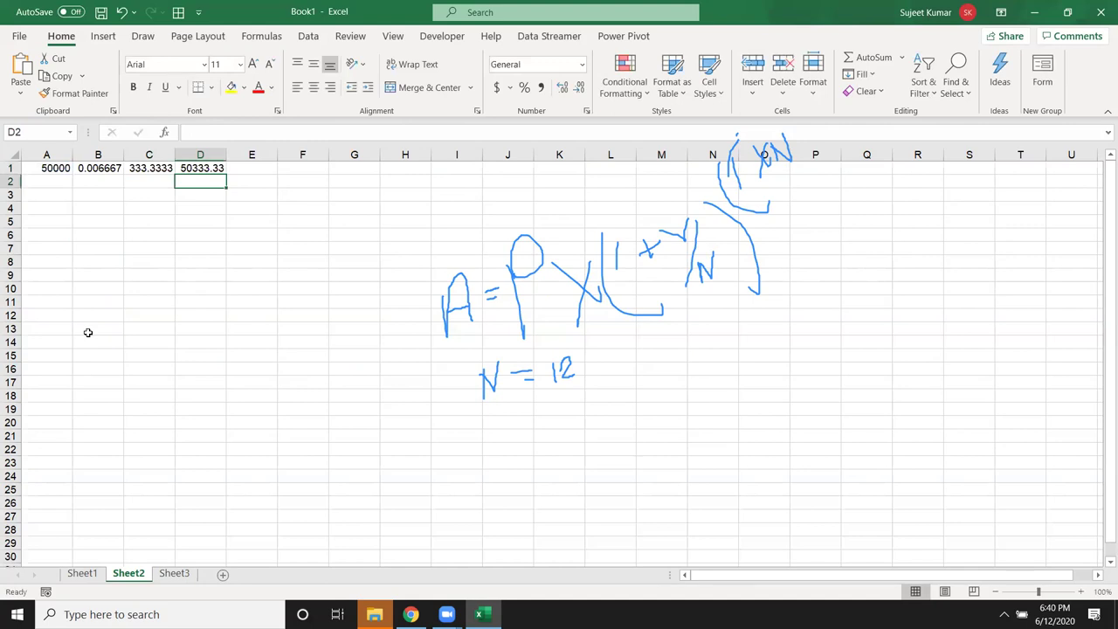
# Set A2 to =D1 and copy row 1's formulas across B2:D2
pyautogui.press('Left')
pyautogui.press('Left')
pyautogui.press('Left')
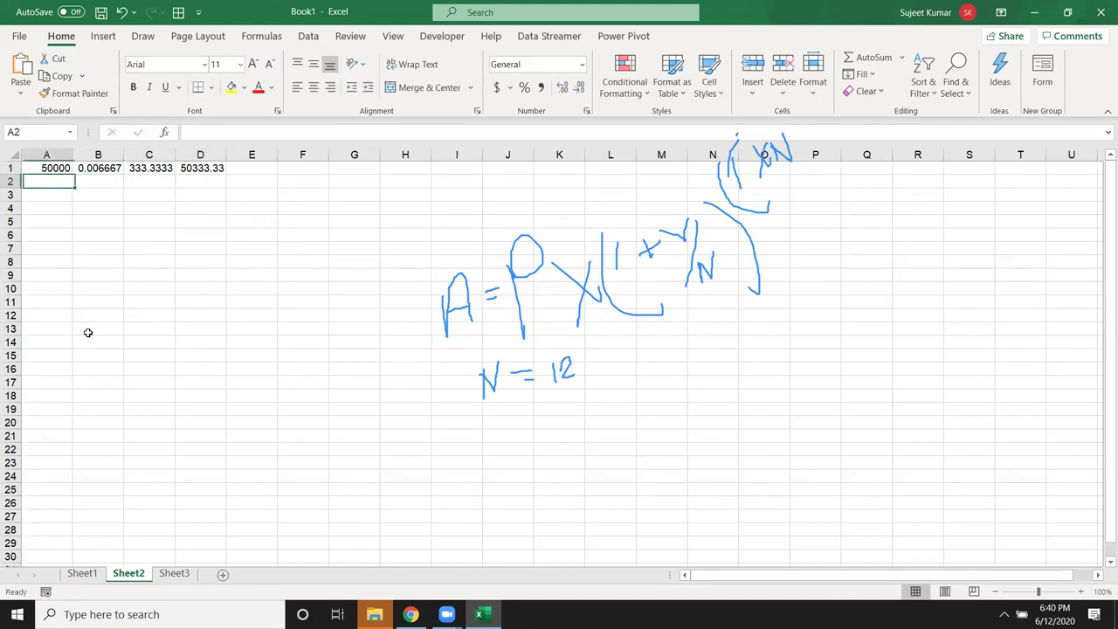
pyautogui.write('=')
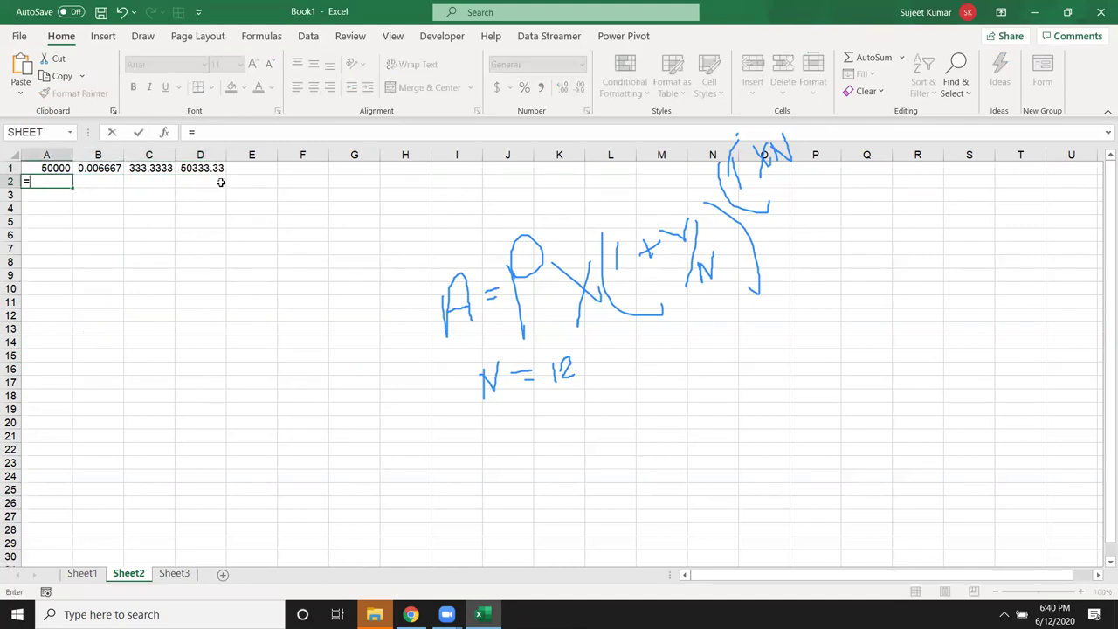
pyautogui.click(214, 170)
pyautogui.press('Return')
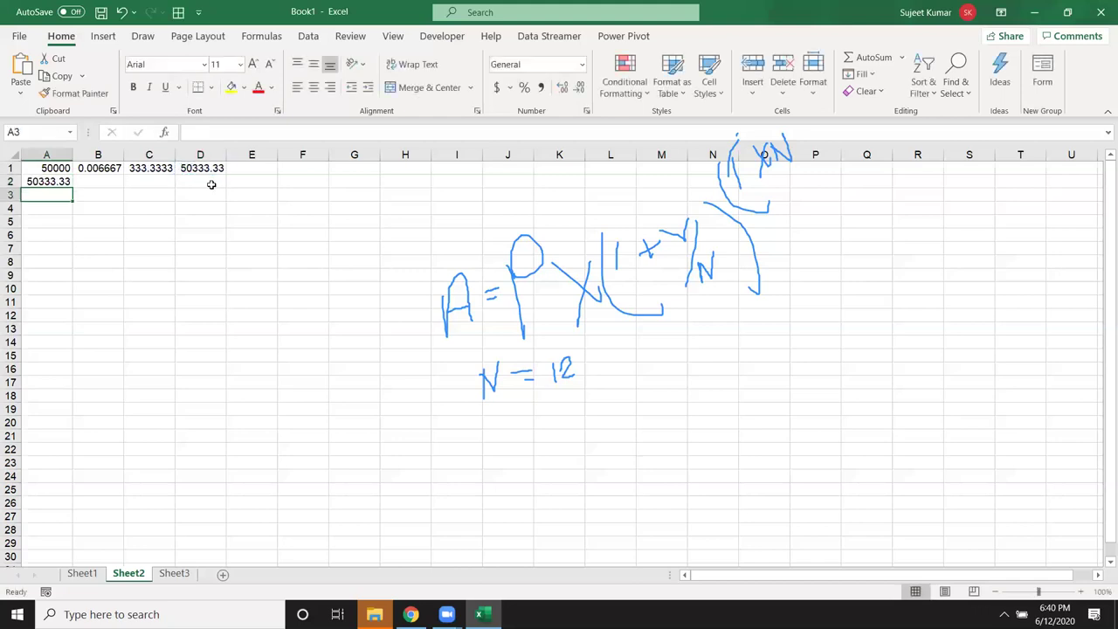
pyautogui.moveTo(92, 185); pyautogui.dragTo(182, 180)
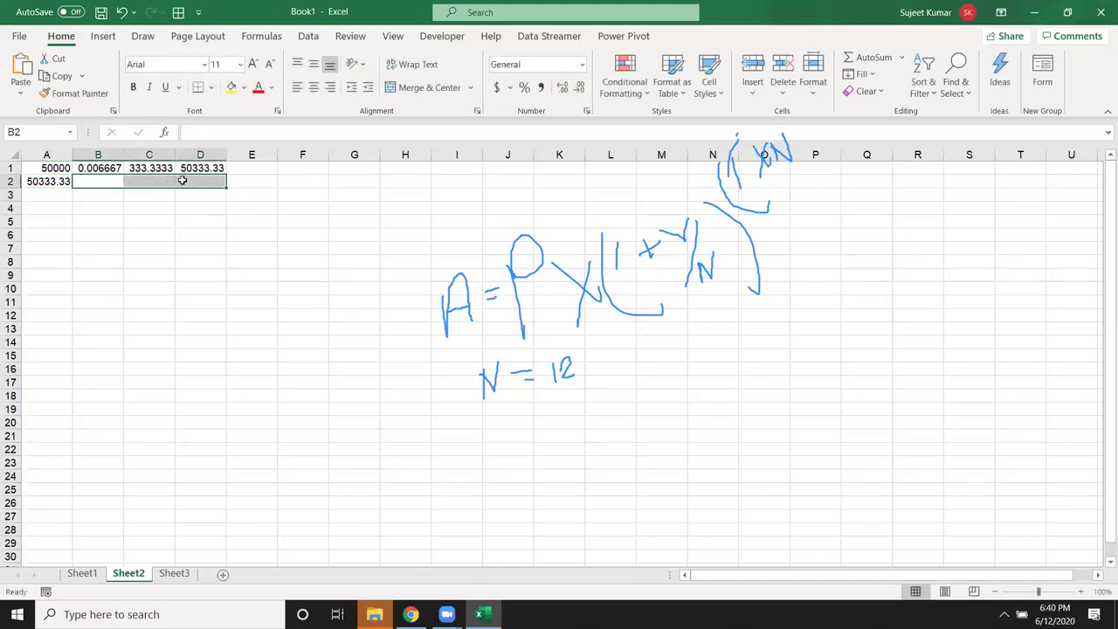
pyautogui.hotkey('ctrl', 'd')
# Fill columns A–D down to row 48 and check D48 reaches 68783.31
pyautogui.moveTo(50, 182)
pyautogui.mouseDown()
pyautogui.moveTo(205, 195)
pyautogui.moveTo(232, 591)
pyautogui.mouseUp()
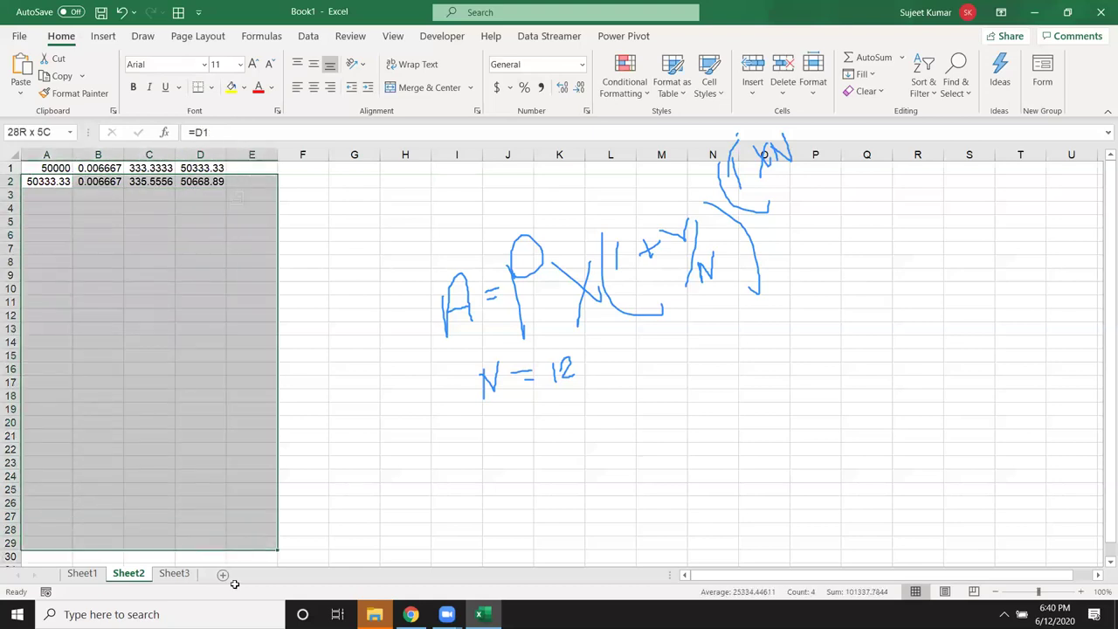
pyautogui.moveTo(231, 592); pyautogui.dragTo(219, 395)
pyautogui.scroll(5, 523, 417)
pyautogui.scroll(5, 523, 417)
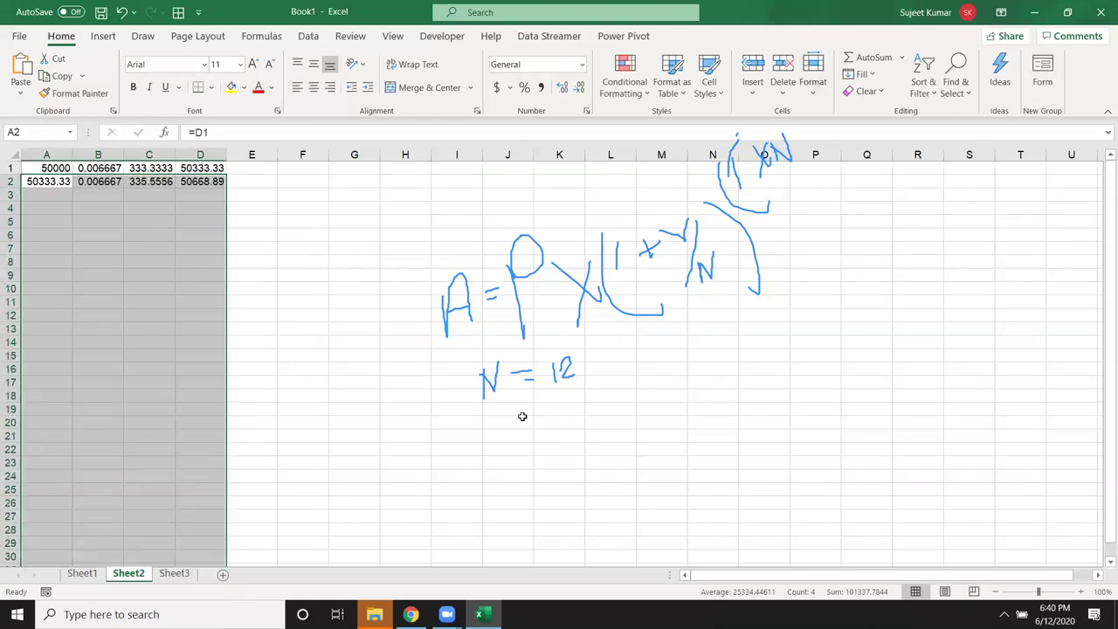
pyautogui.hotkey('ctrl', 'd')
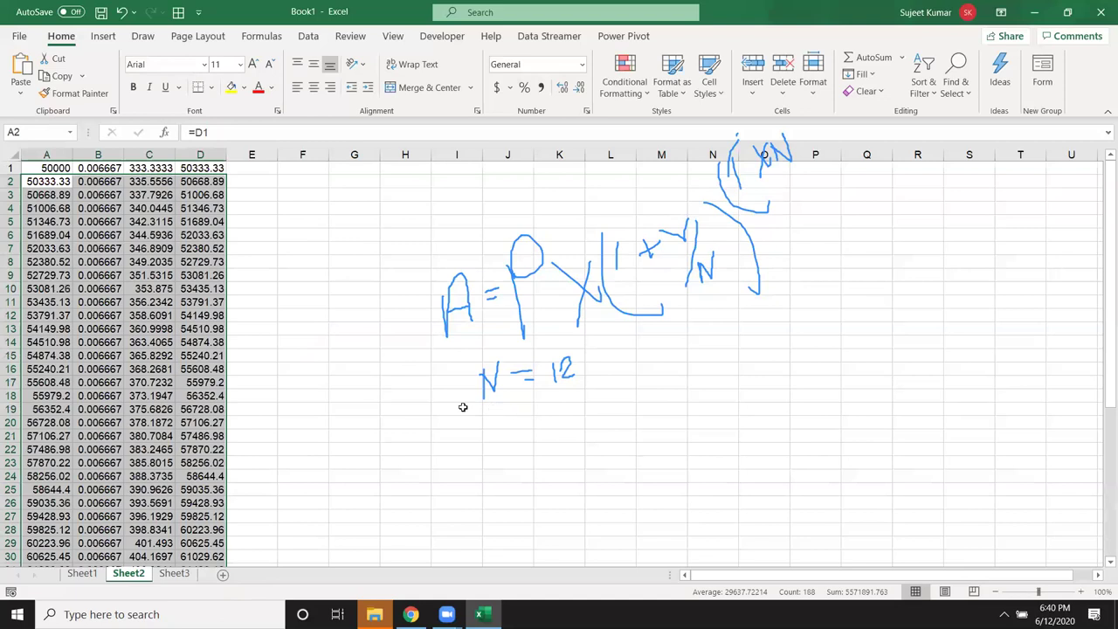
pyautogui.scroll(-5, 462, 406)
pyautogui.scroll(-4, 461, 406)
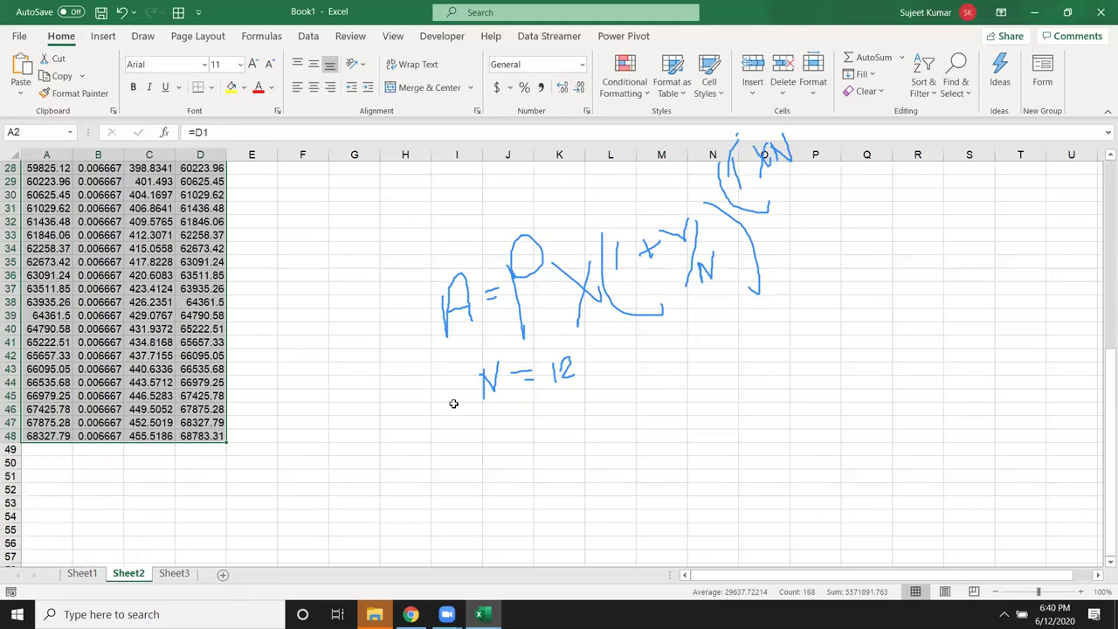
pyautogui.click(200, 436)
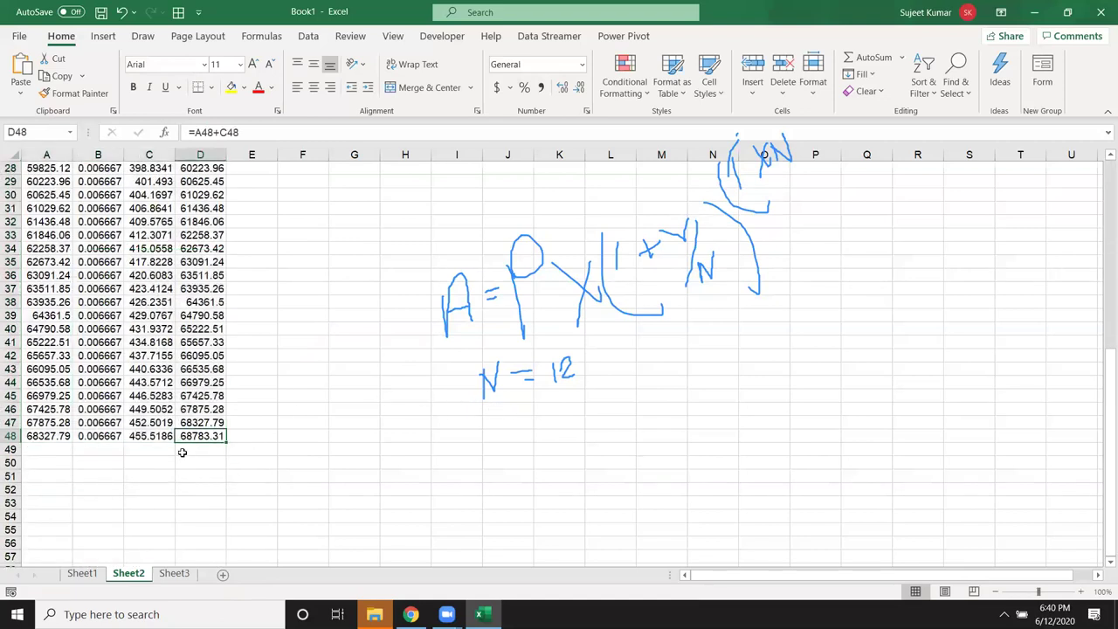
# Compare Sheet1's G15 amount with Sheet2, inspecting the table's A2, B3 and C3 formulas
pyautogui.click(84, 575)
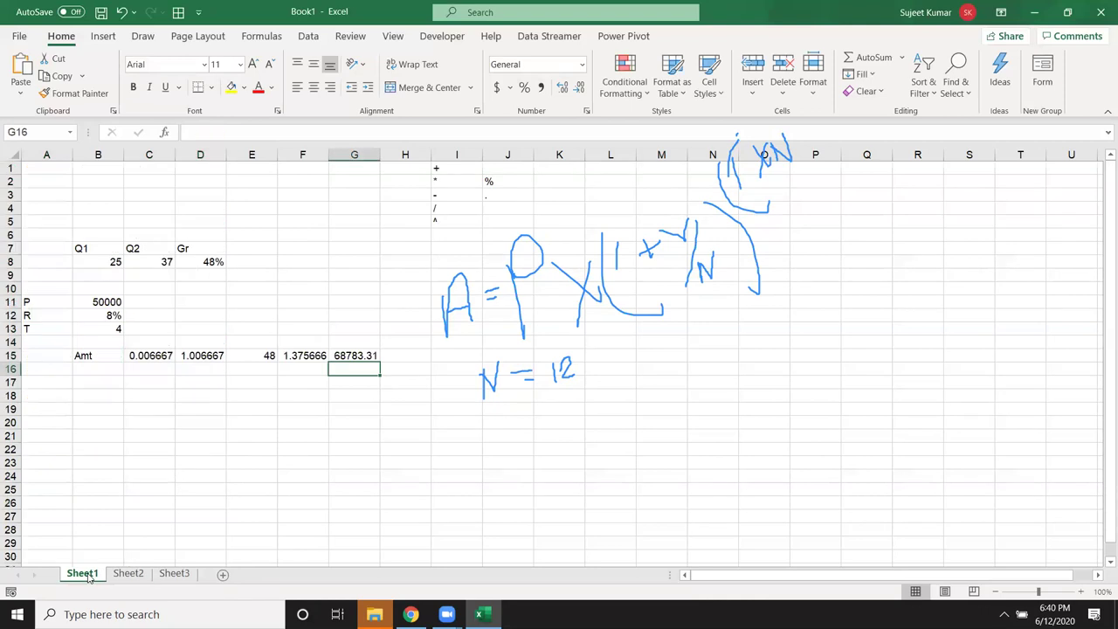
pyautogui.click(340, 356)
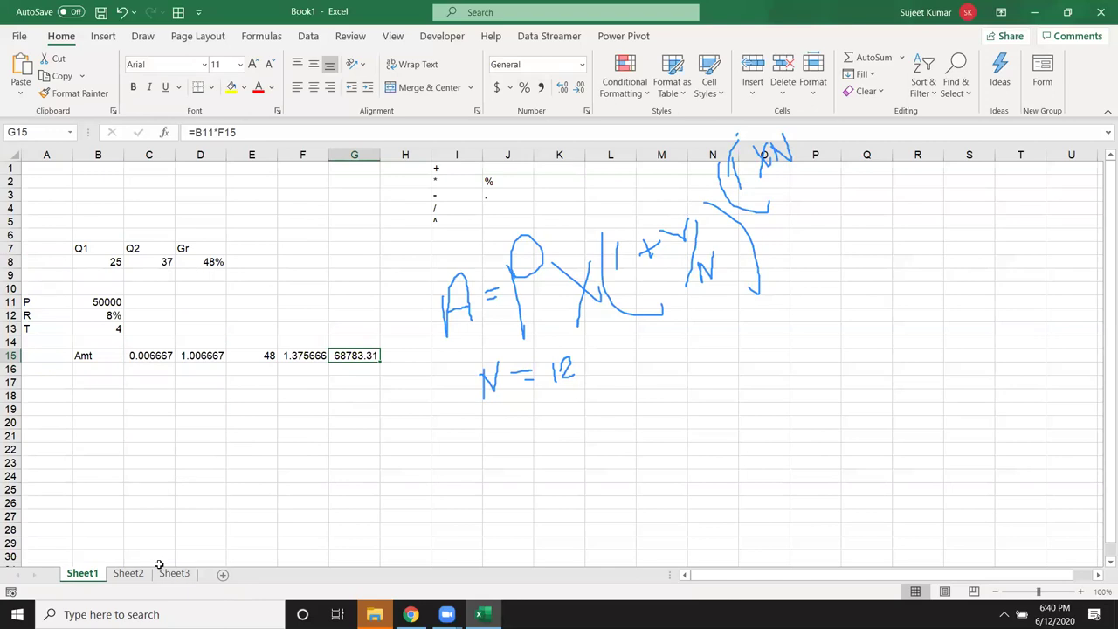
pyautogui.click(129, 573)
pyautogui.scroll(6, 196, 469)
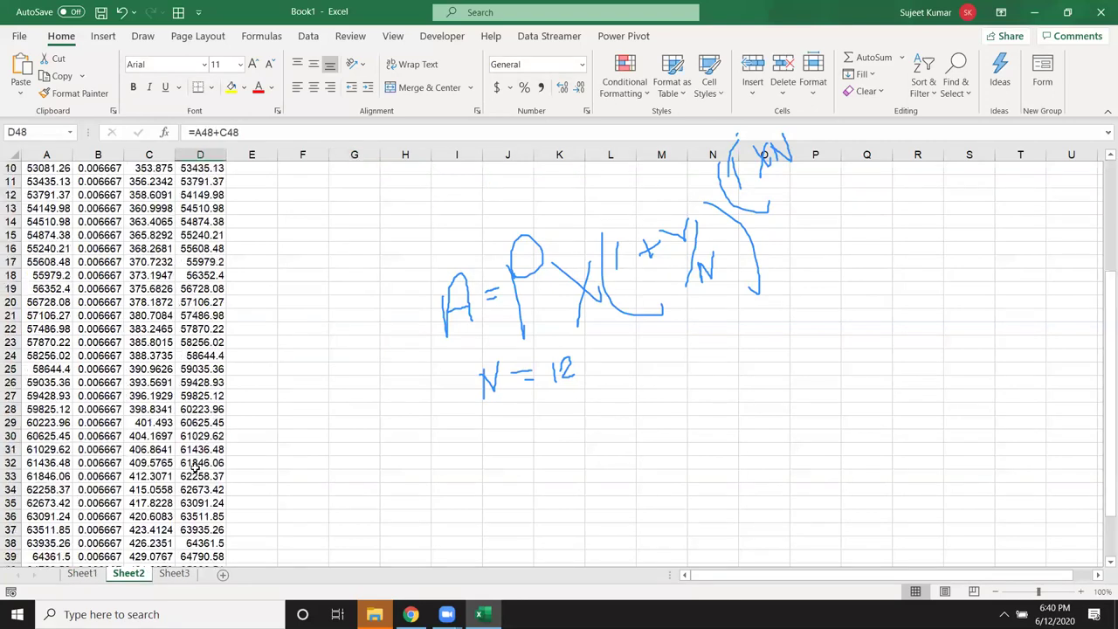
pyautogui.scroll(3, 196, 470)
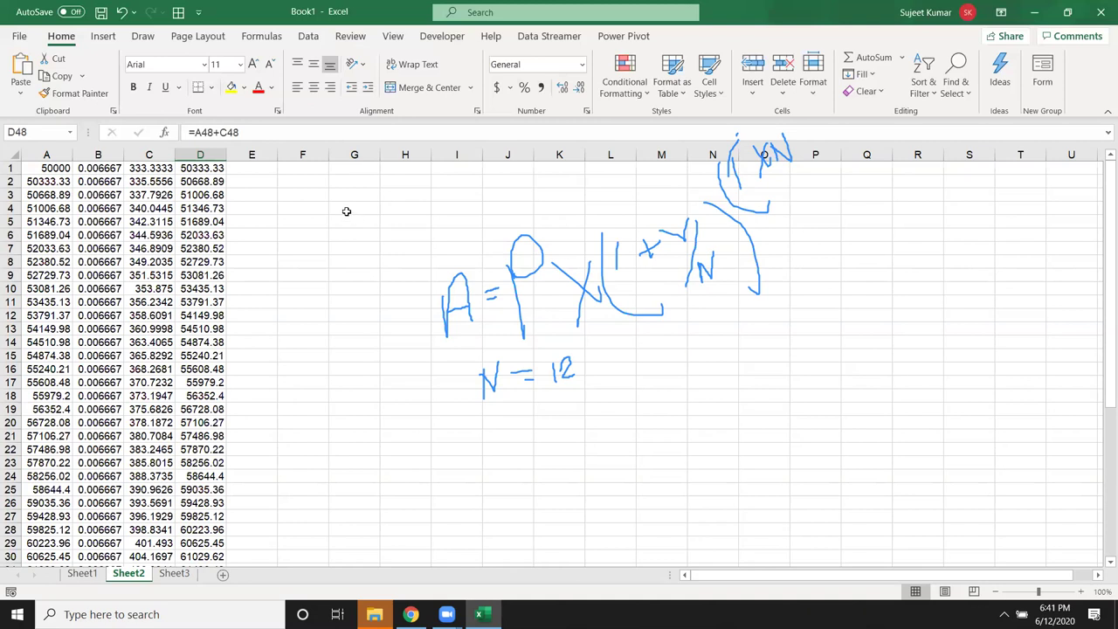
pyautogui.click(78, 277)
pyautogui.click(131, 248)
pyautogui.click(185, 208)
pyautogui.click(135, 195)
pyautogui.click(96, 193)
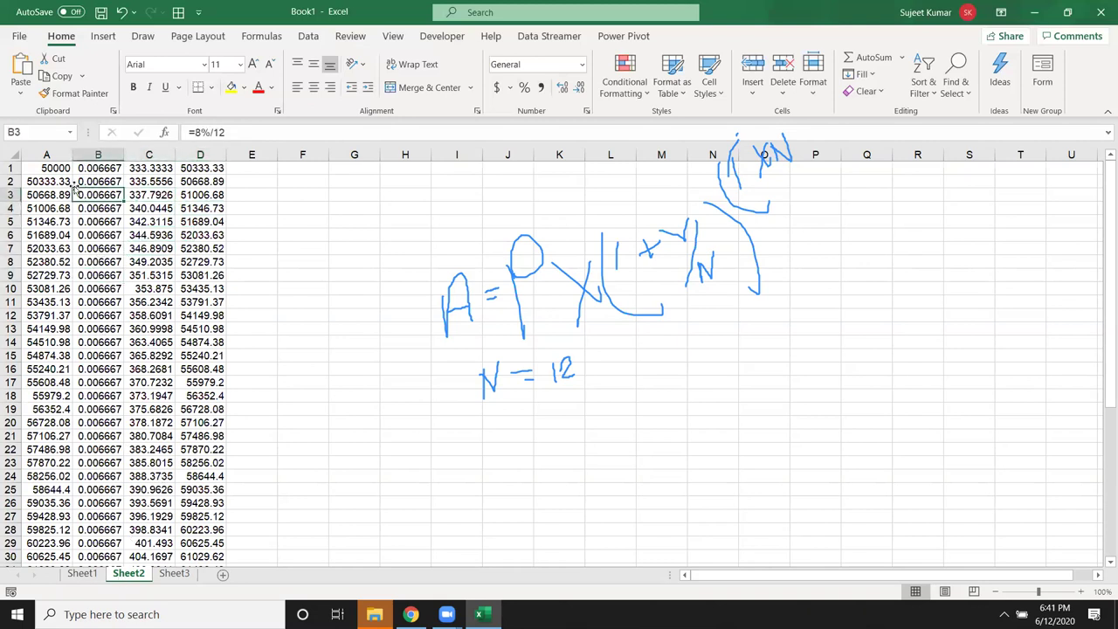
pyautogui.click(58, 182)
pyautogui.scroll(-4, 116, 343)
pyautogui.scroll(-4, 116, 342)
pyautogui.scroll(4, 116, 342)
# Back on Sheet1, select the row 15 calculation cells C15:G15
pyautogui.click(82, 573)
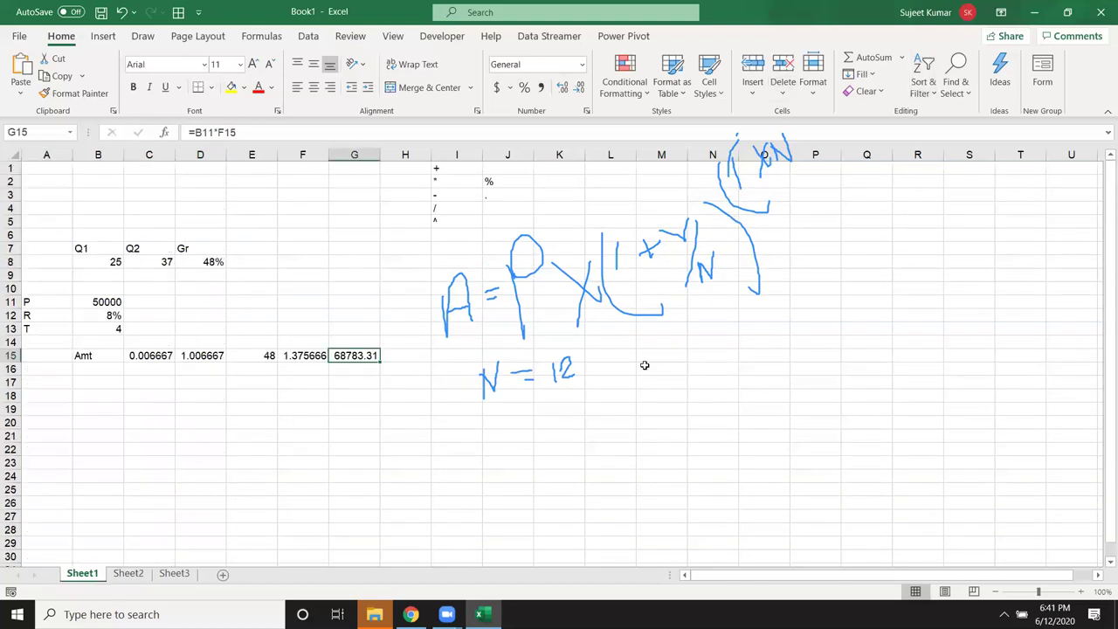
pyautogui.moveTo(448, 218); pyautogui.dragTo(444, 168)
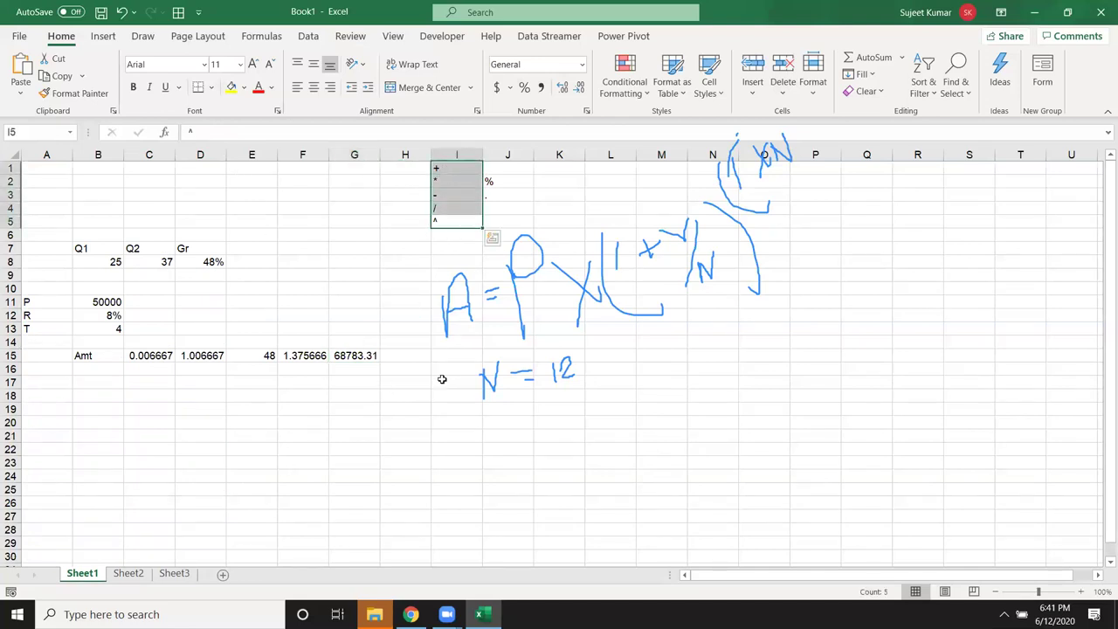
pyautogui.click(349, 410)
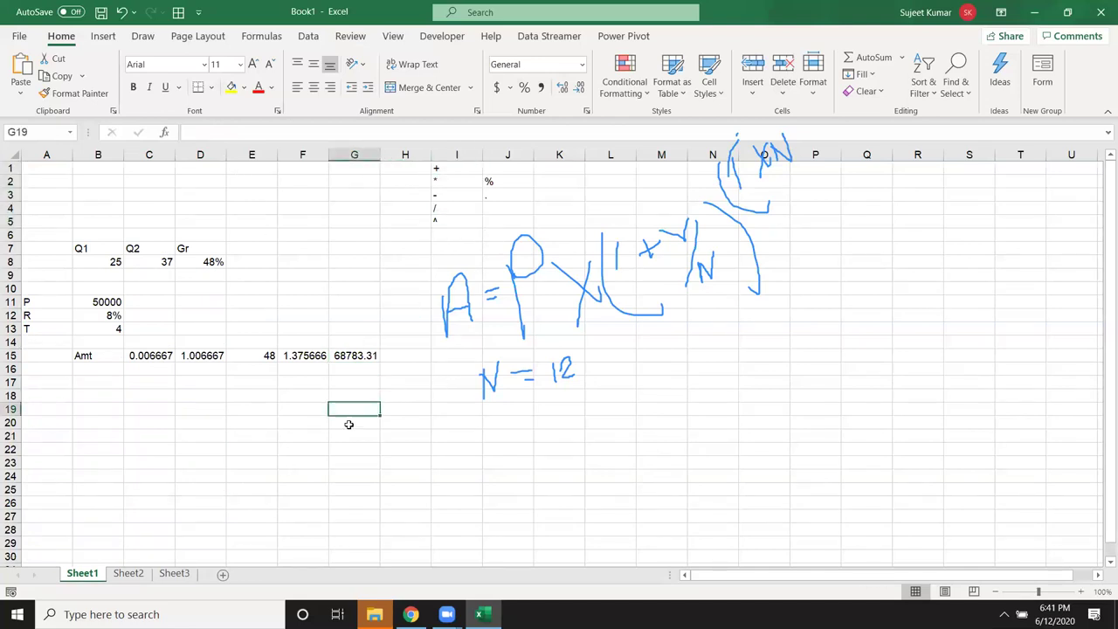
pyautogui.click(147, 356)
pyautogui.moveTo(147, 355); pyautogui.dragTo(348, 350)
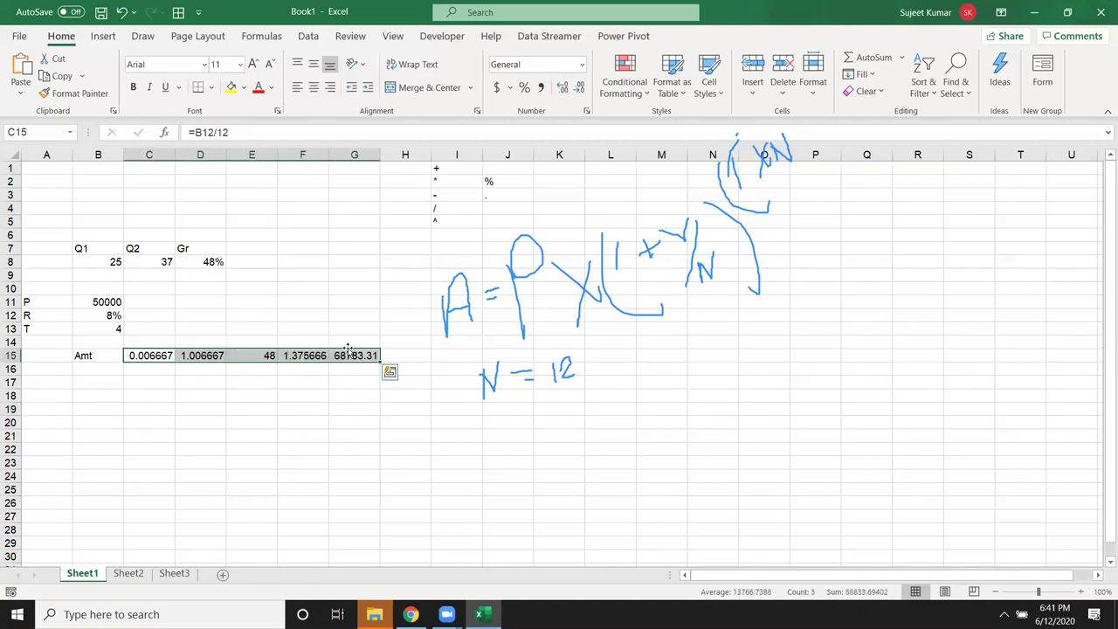
# Enter a question mark in B16 below the Amt label
pyautogui.click(82, 370)
pyautogui.write('?')
pyautogui.press('Return')
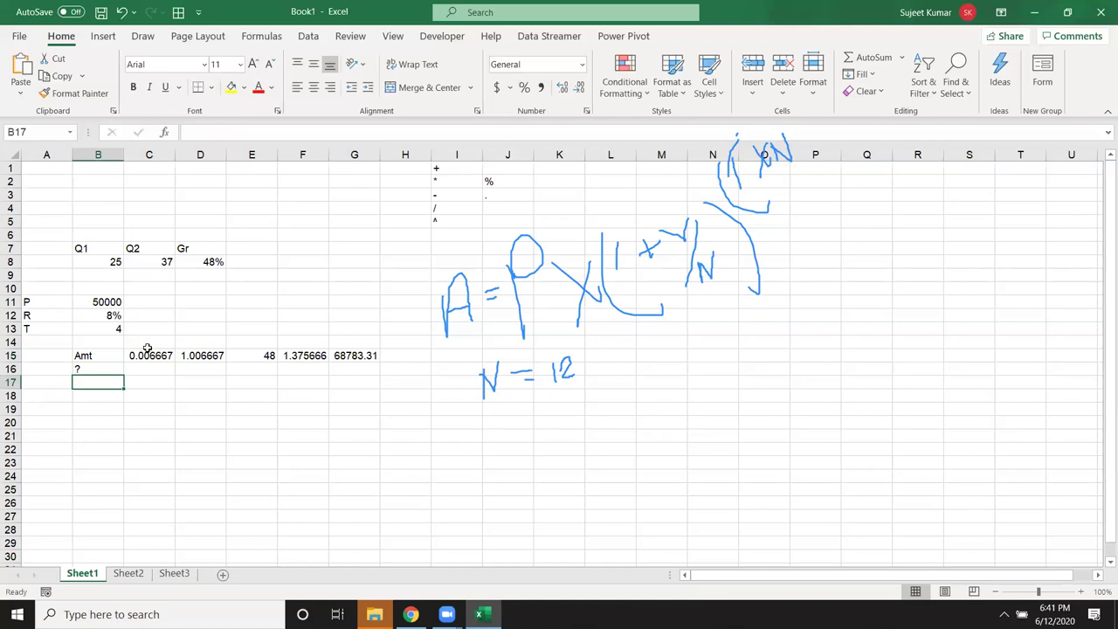
# Inspect the C15, E15 and G15 formulas, leaving C15's =B12/12 unchanged
pyautogui.moveTo(147, 349); pyautogui.dragTo(348, 354)
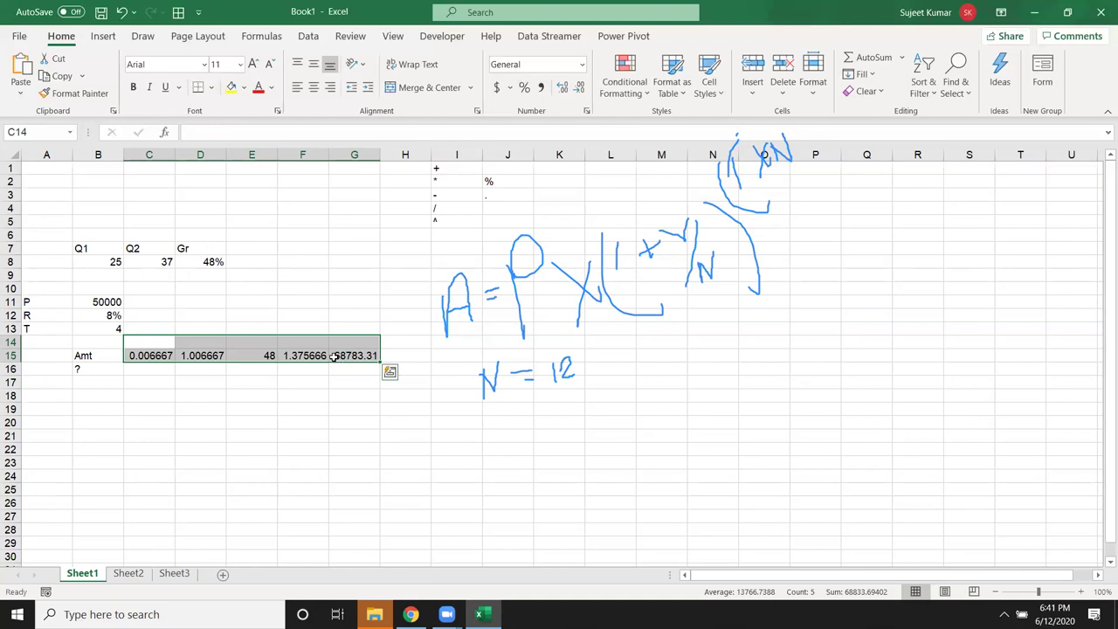
pyautogui.click(296, 394)
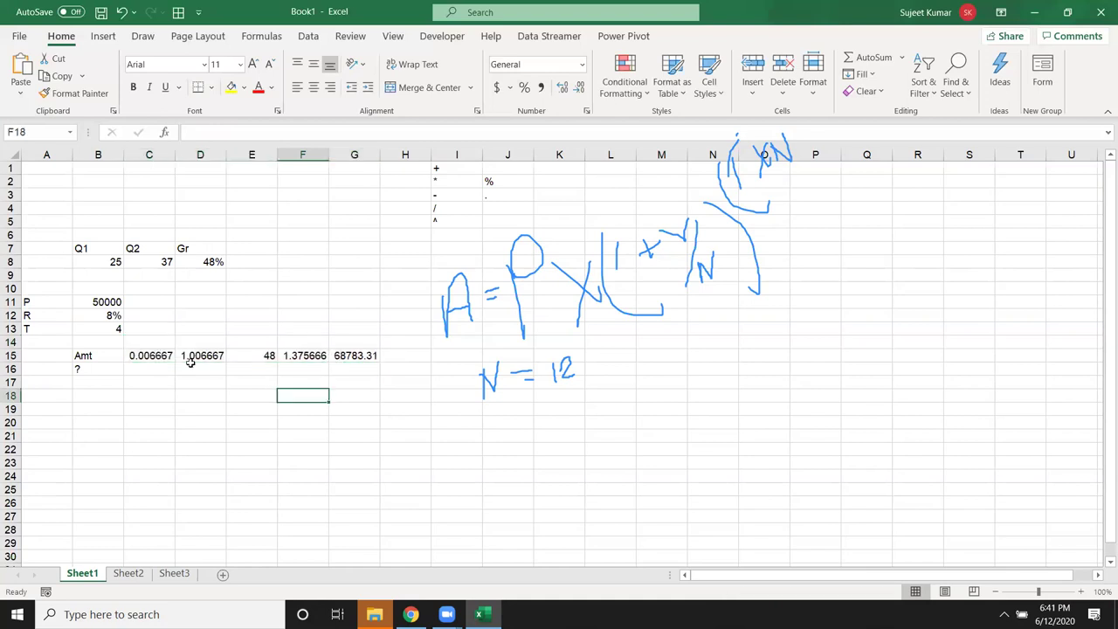
pyautogui.click(135, 342)
pyautogui.click(191, 347)
pyautogui.click(268, 354)
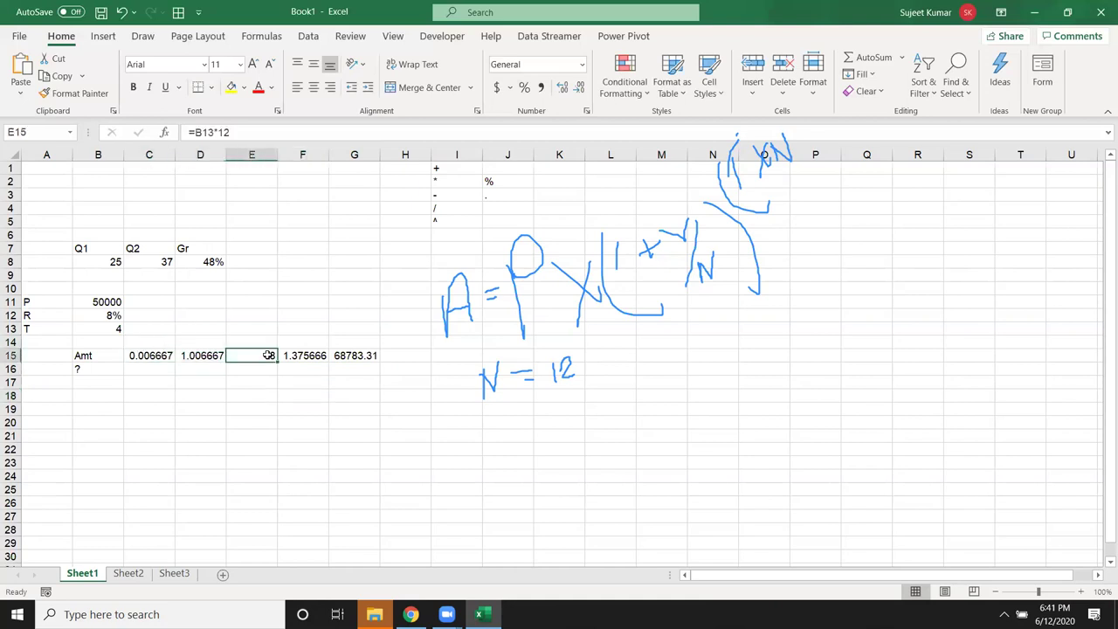
pyautogui.click(352, 356)
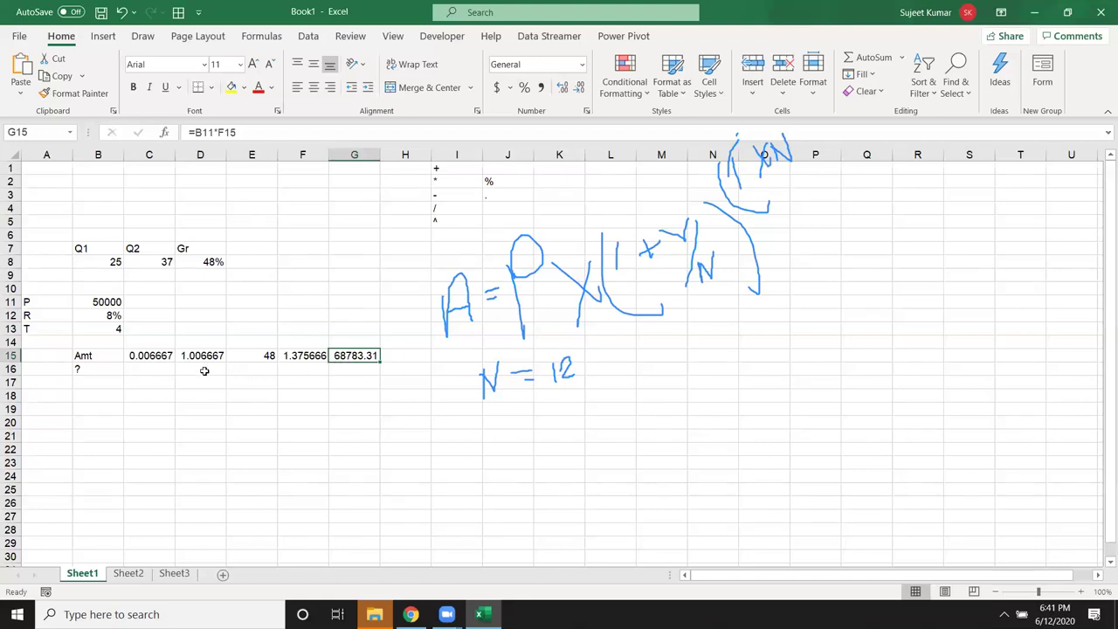
pyautogui.click(161, 358)
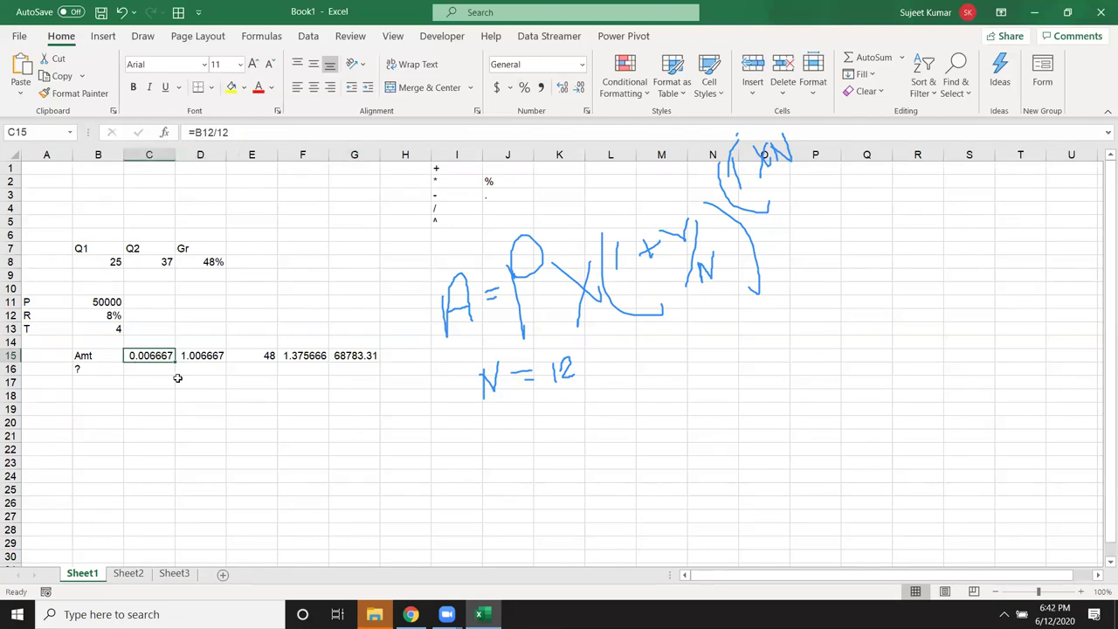
pyautogui.moveTo(195, 132); pyautogui.dragTo(229, 132)
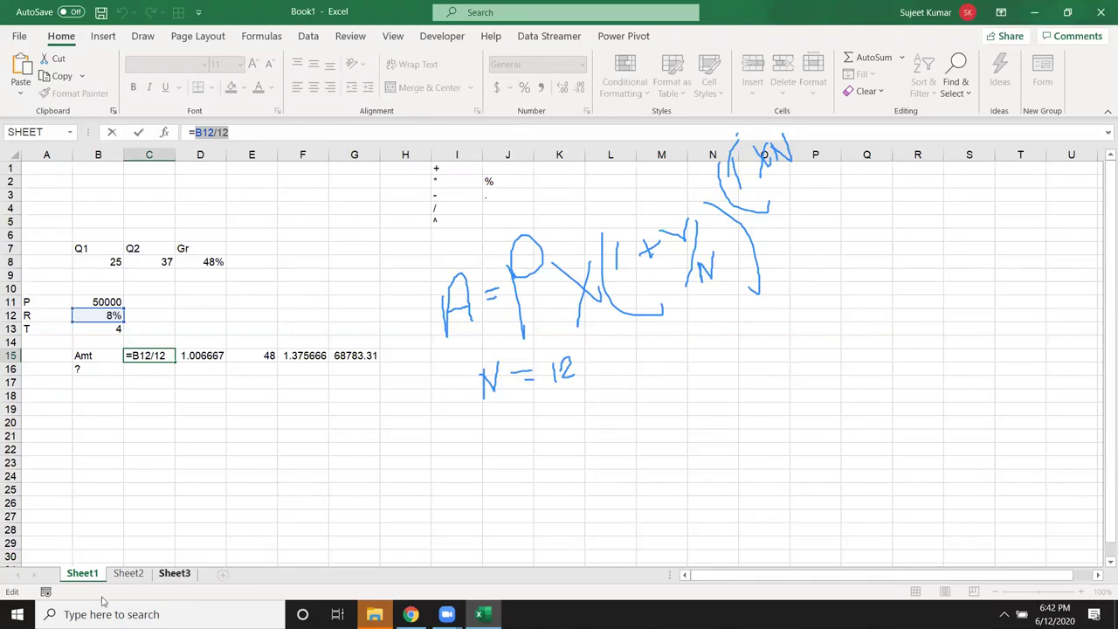
pyautogui.hotkey('ctrl', 'Return')
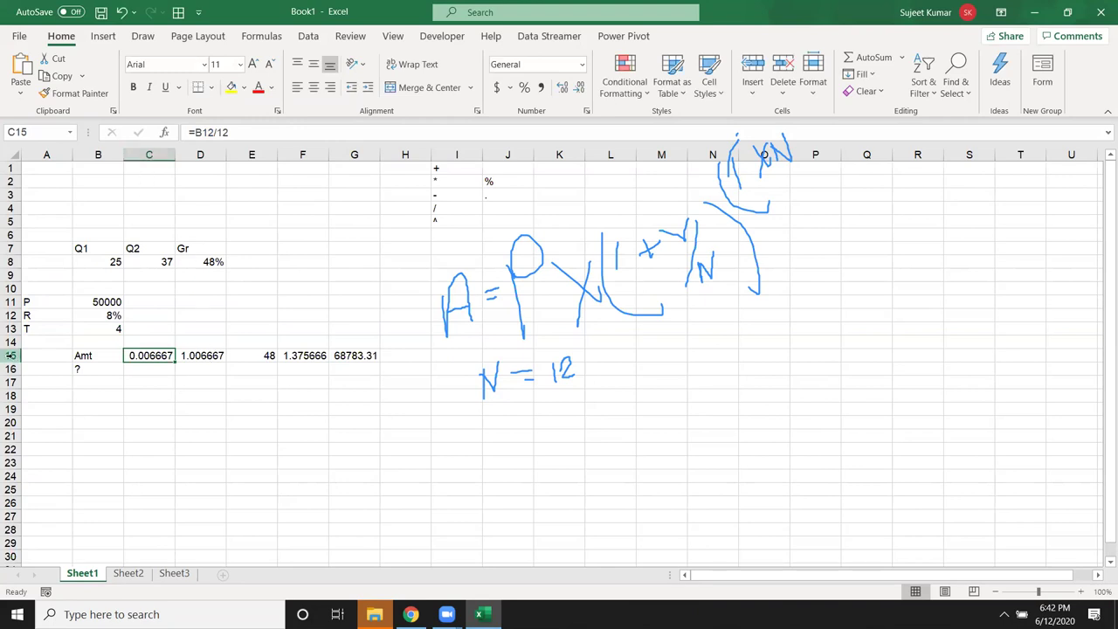
# Replace the C15 reference so D15 reads =1+(B12/12), still 1.006667
pyautogui.click(208, 349)
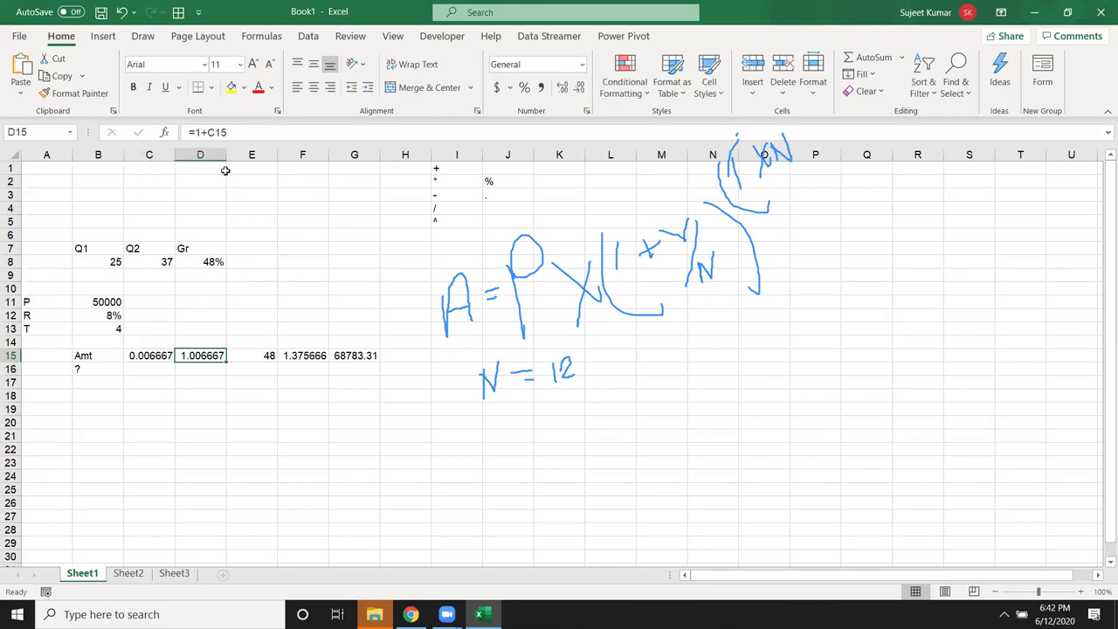
pyautogui.doubleClick(205, 354)
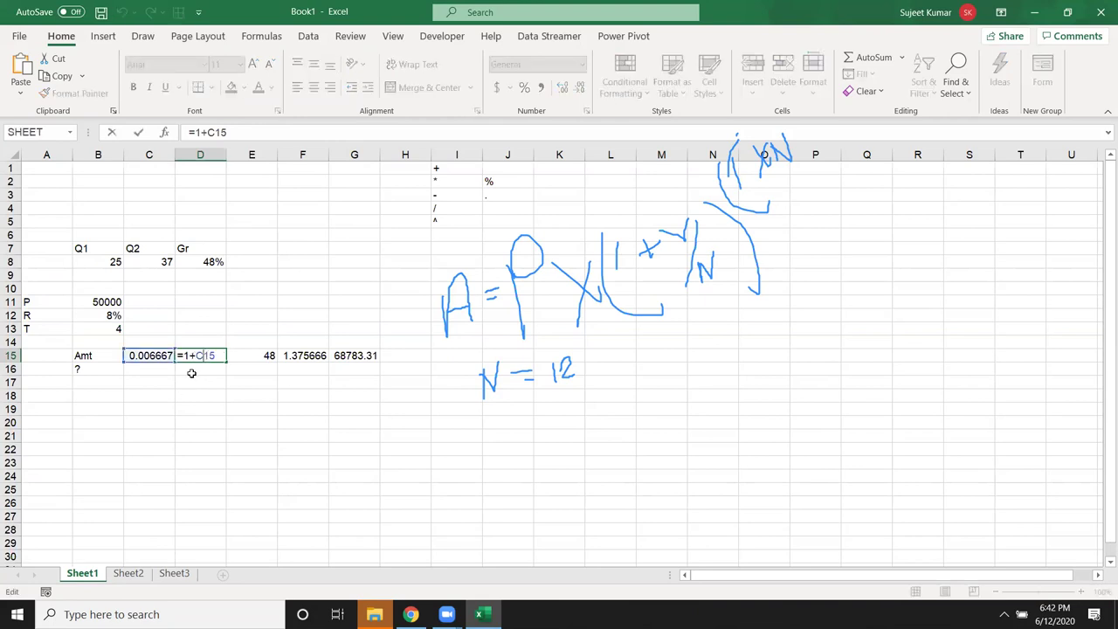
pyautogui.moveTo(196, 356); pyautogui.dragTo(218, 356)
pyautogui.write('(')
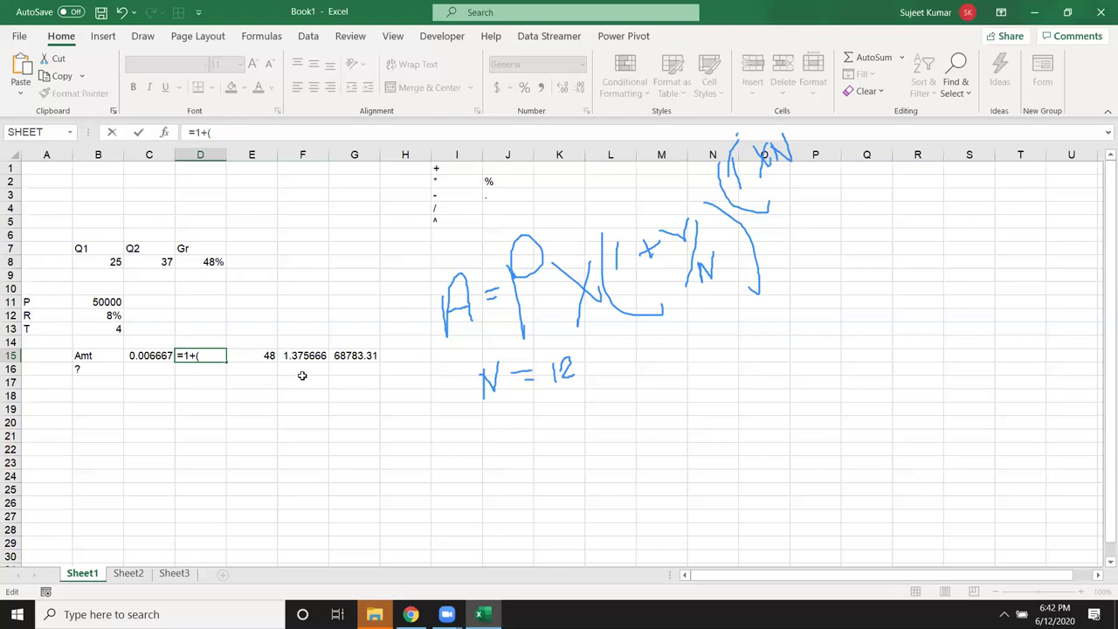
pyautogui.write('B12/12')
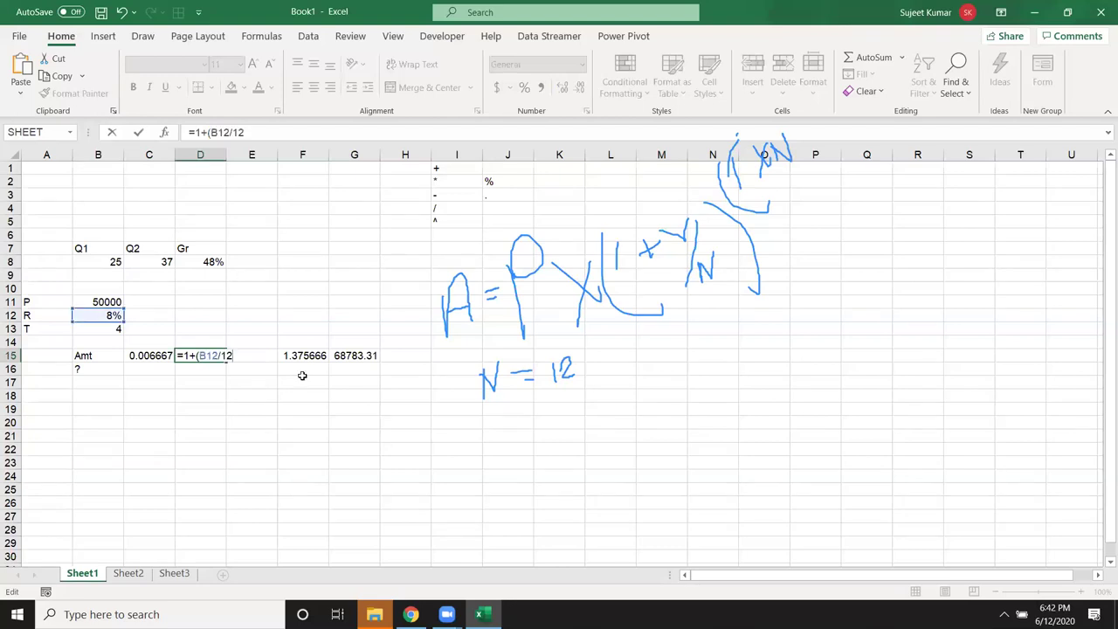
pyautogui.hotkey('ctrl', 'Return')
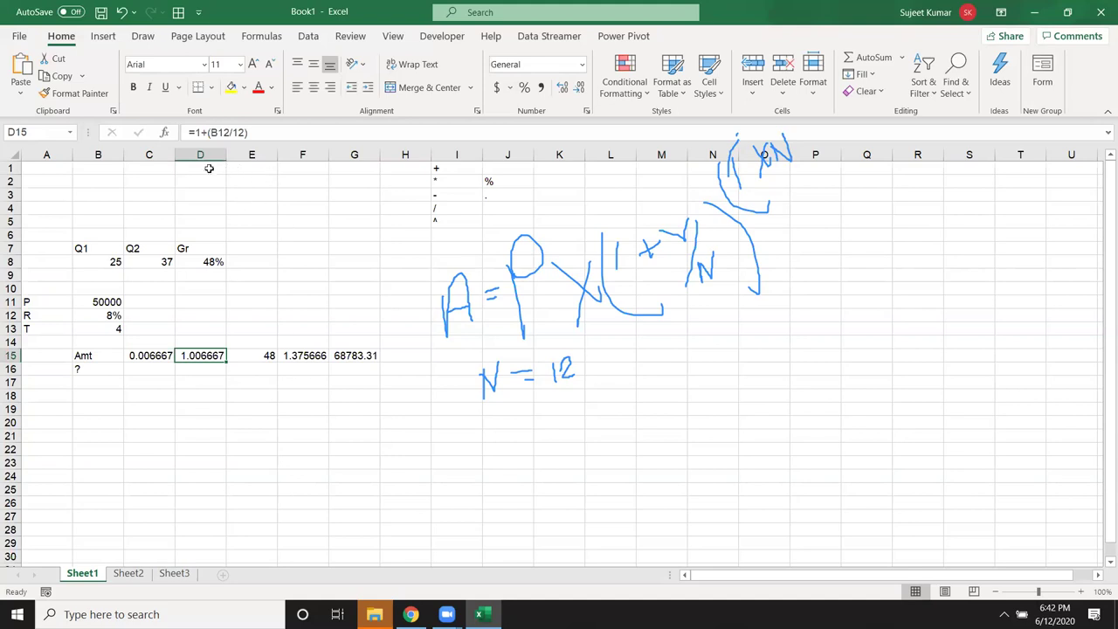
# Copy the 1+(B12/12) expression from D15's formula bar without changing the cell
pyautogui.click(200, 131)
pyautogui.moveTo(194, 132); pyautogui.dragTo(249, 132)
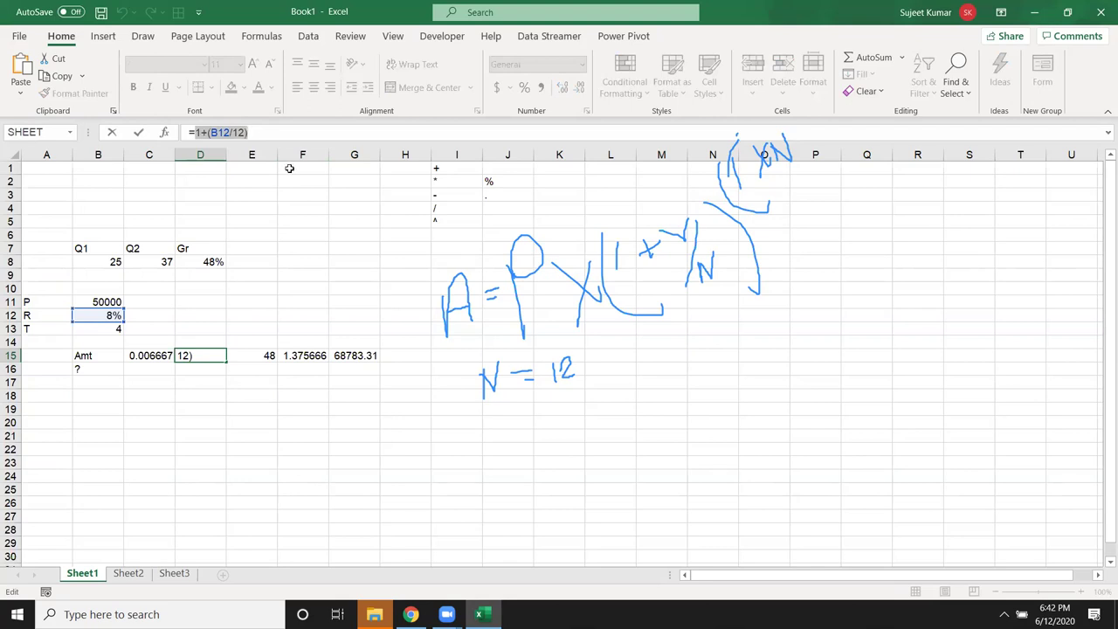
pyautogui.press('Escape')
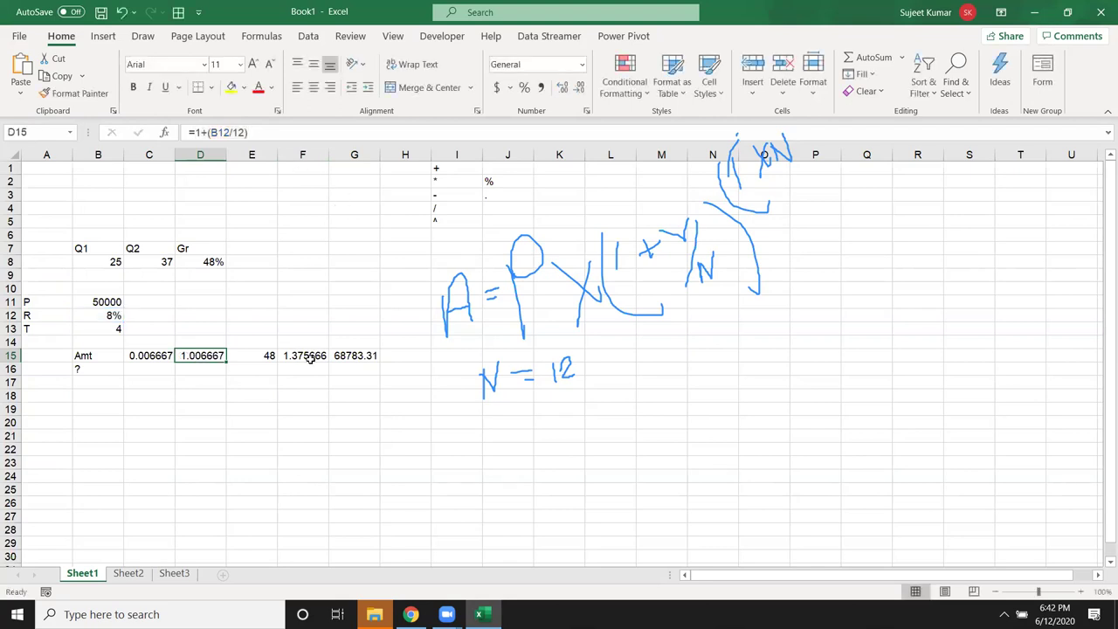
pyautogui.click(310, 358)
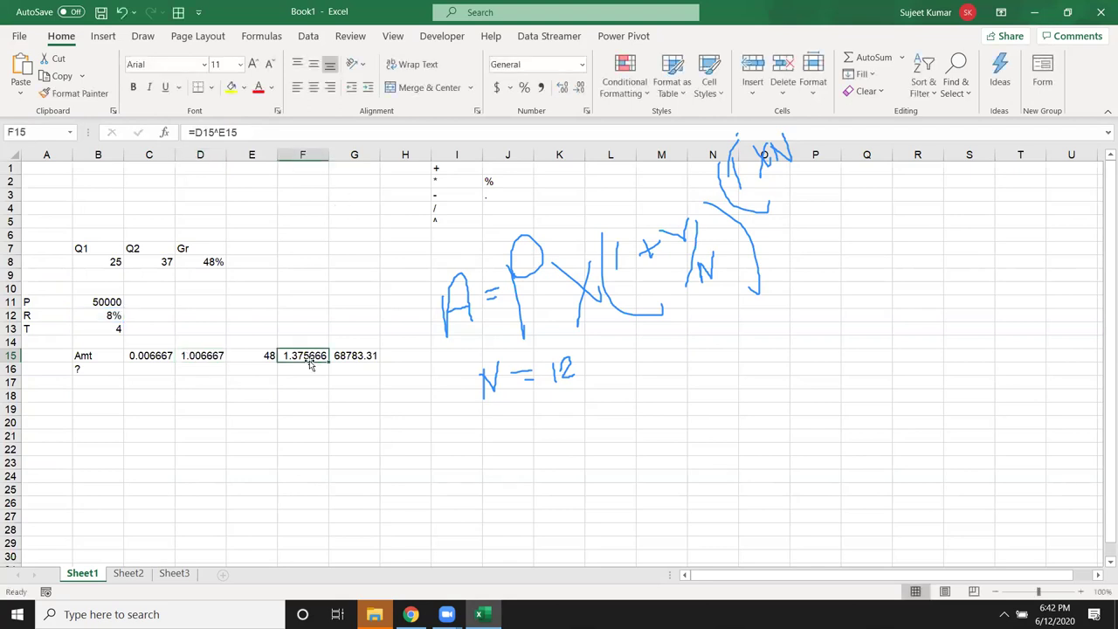
# Replace D15 in F15's formula with (1+(B12/12))
pyautogui.doubleClick(210, 134)
pyautogui.press('BackSpace')
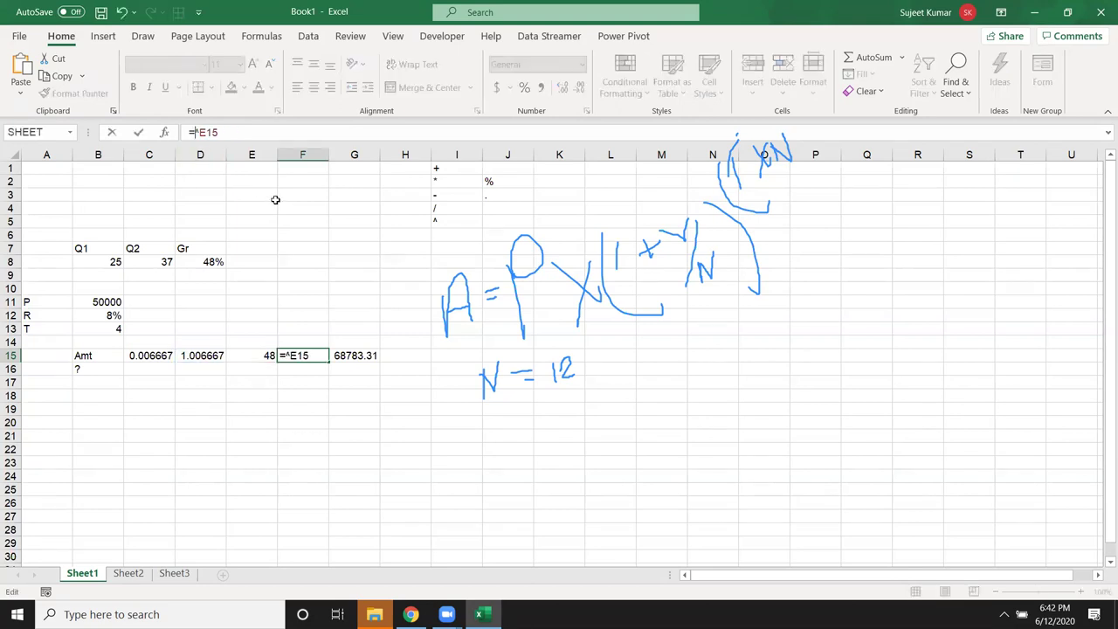
pyautogui.write('(')
pyautogui.write(')')
pyautogui.write('1+(B12/12)')
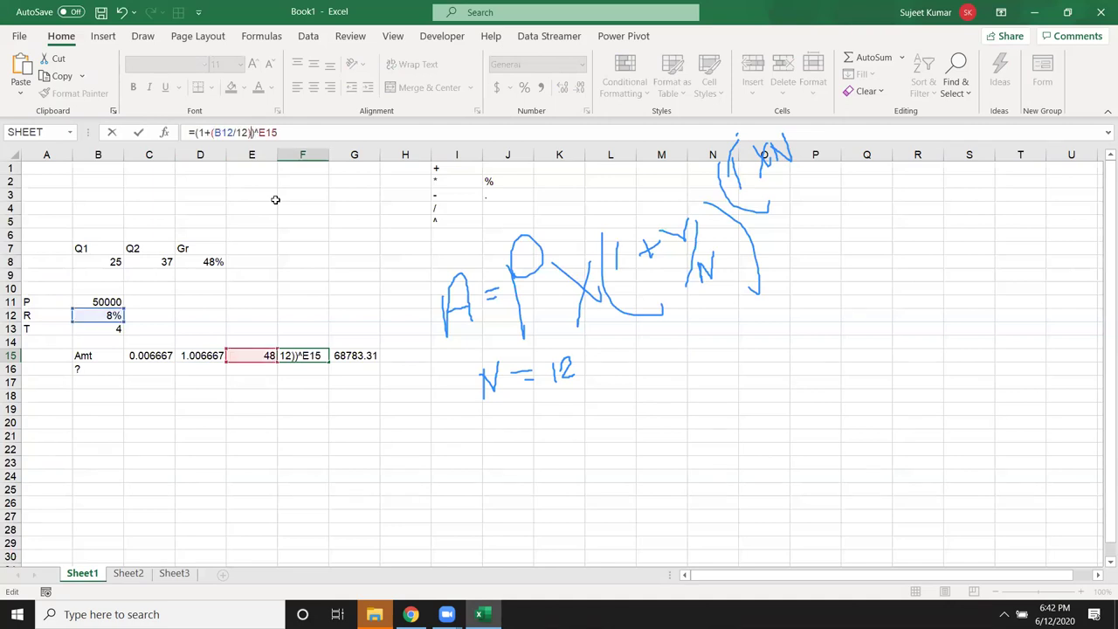
pyautogui.hotkey('ctrl', 'Return')
# Replace E15 in F15's formula with (B13*12), giving =(1+(B12/12))^(B13*12) = 1.375666
pyautogui.press('Left')
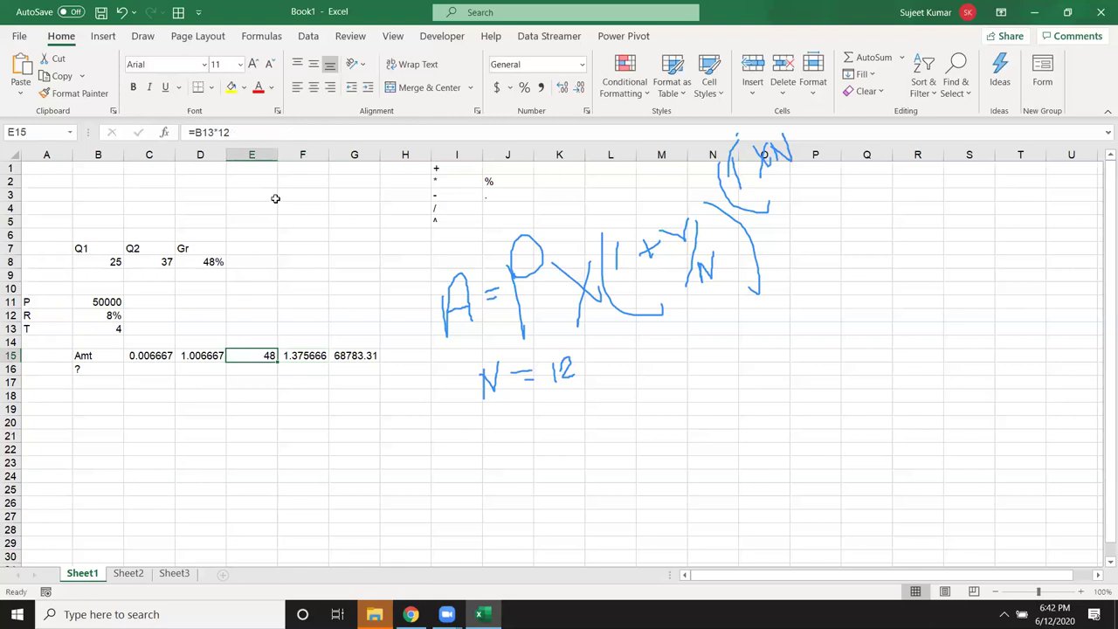
pyautogui.moveTo(196, 132); pyautogui.dragTo(230, 132)
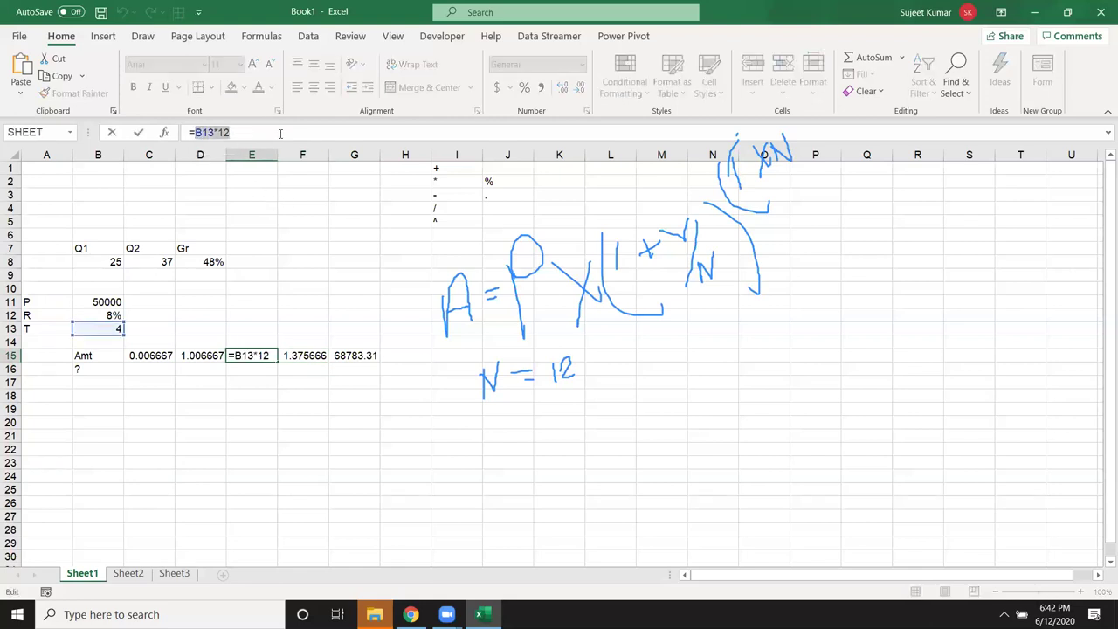
pyautogui.hotkey('ctrl', 'Return')
pyautogui.press('Right')
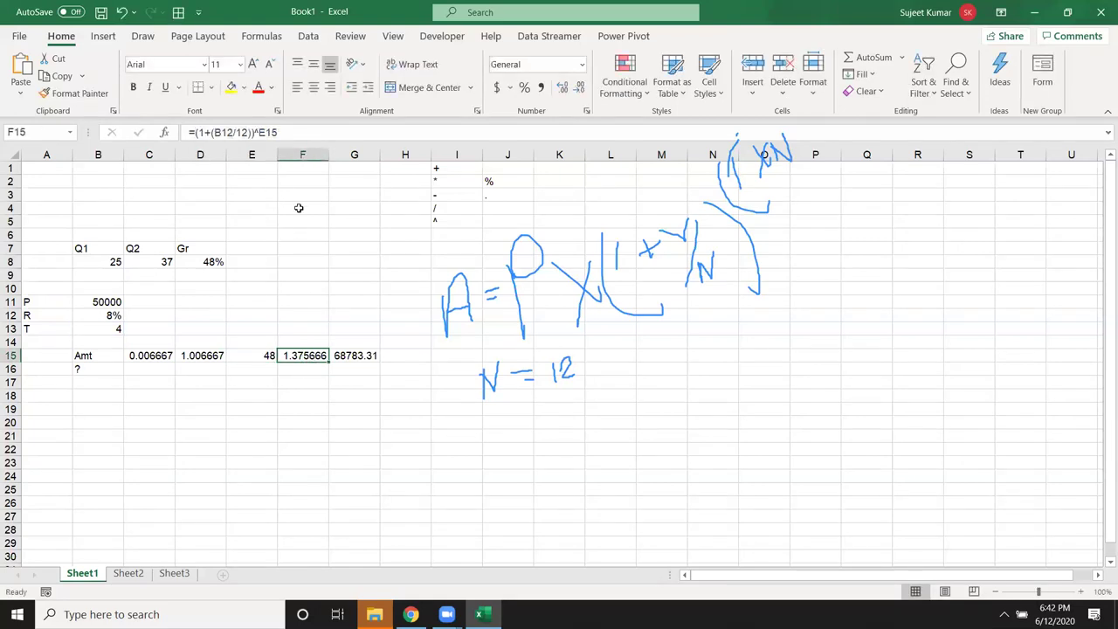
pyautogui.click(267, 132)
pyautogui.doubleClick(266, 132)
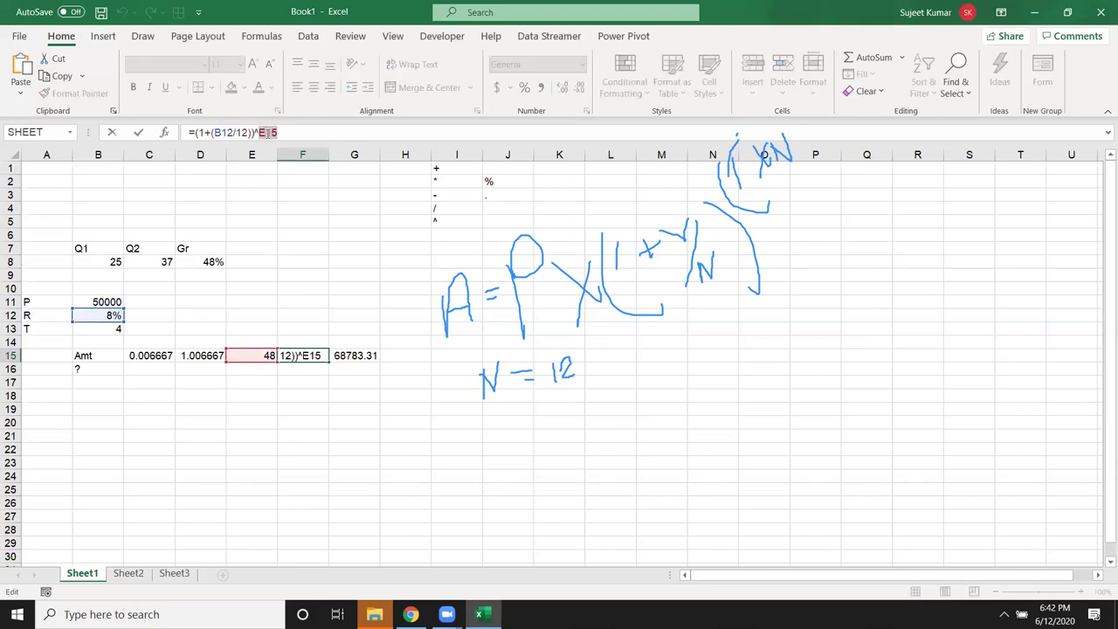
pyautogui.write('(B13*12')
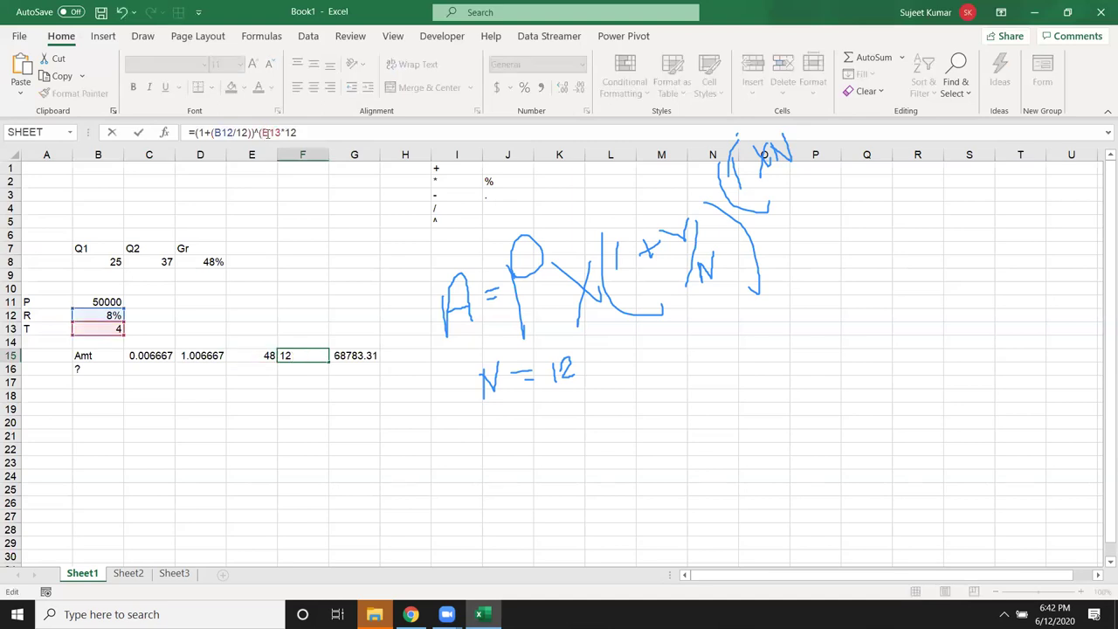
pyautogui.hotkey('ctrl', 'Return')
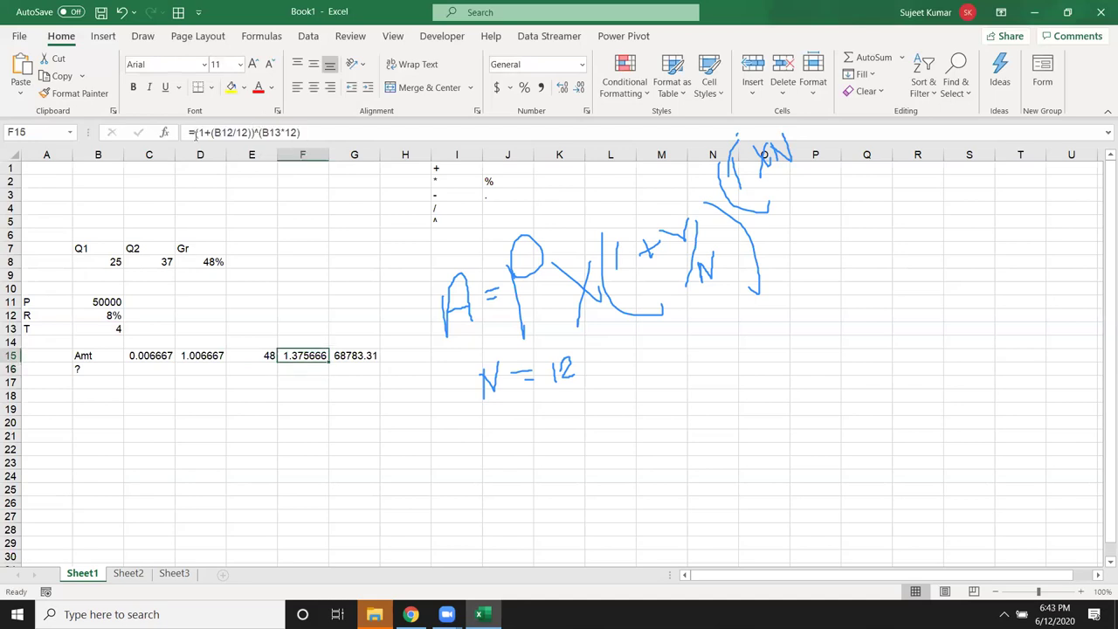
# Copy F15's full (1+(B12/12))^(B13*12) expression and exit the cell unchanged
pyautogui.moveTo(194, 133); pyautogui.dragTo(302, 133)
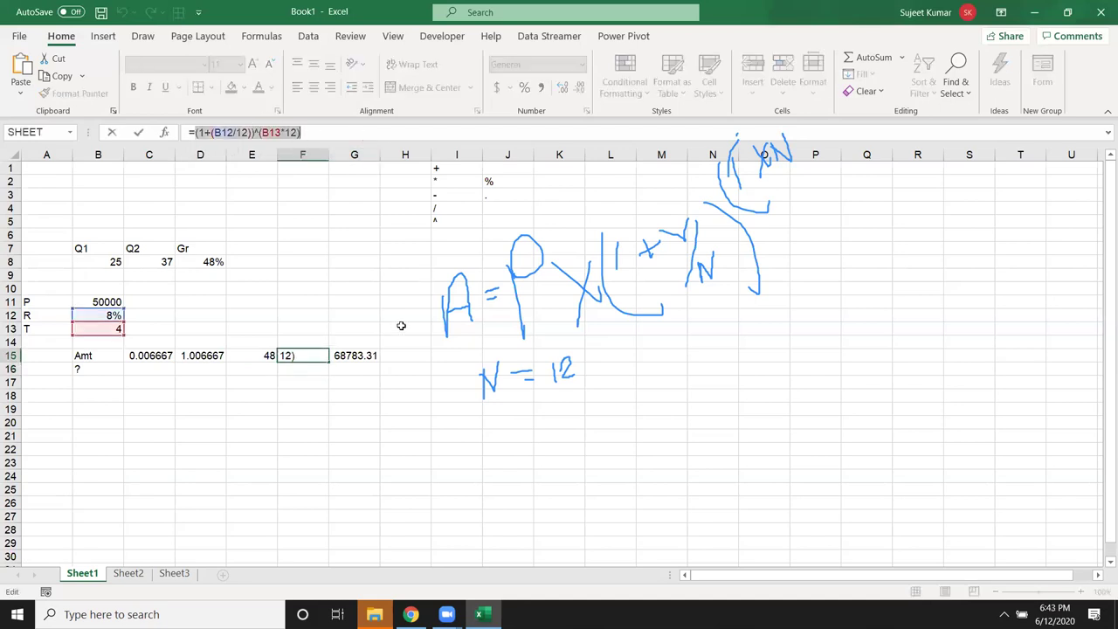
pyautogui.press('Escape')
pyautogui.click(365, 356)
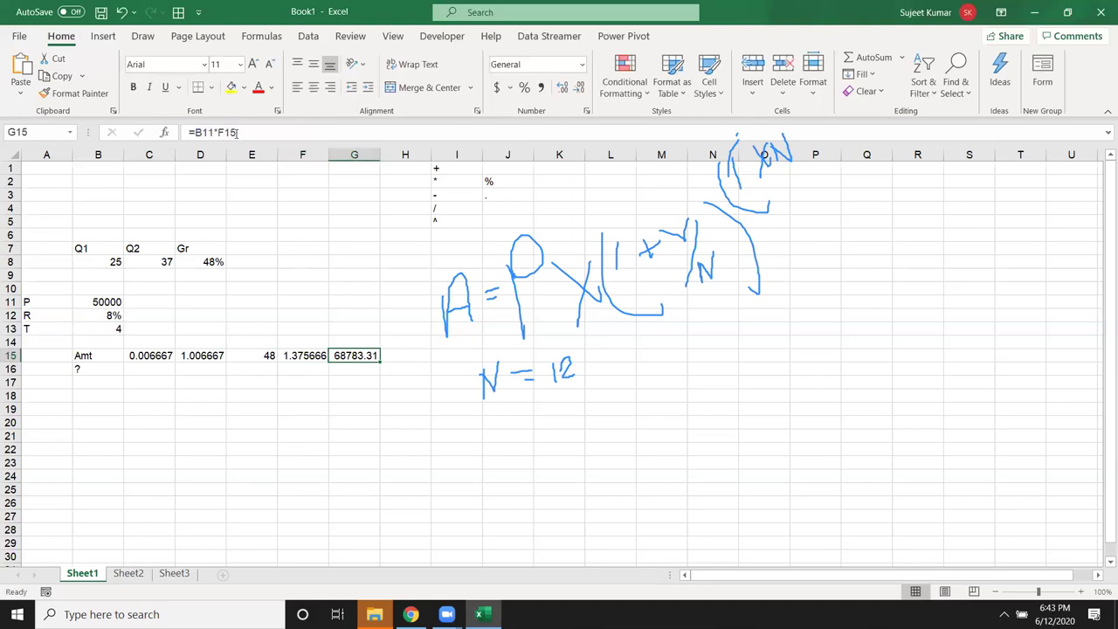
# Swap G15's F15 reference for ((1+(B12/12))^(B13*12)), keeping the result 68783.31
pyautogui.click(206, 132)
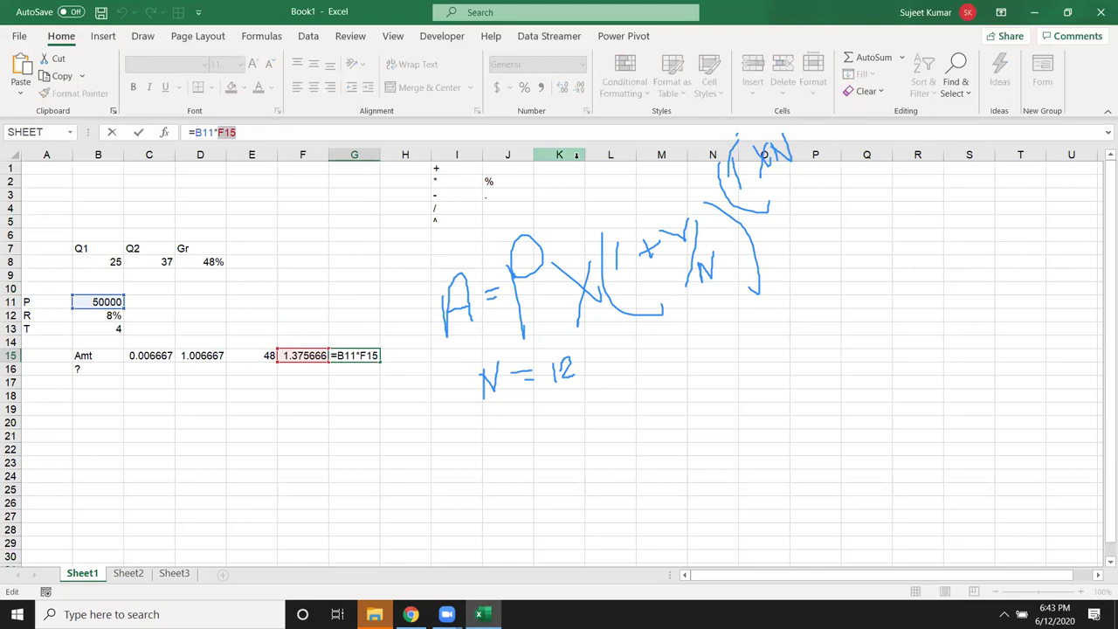
pyautogui.write('((1+(B12/12))^(B13*12)')
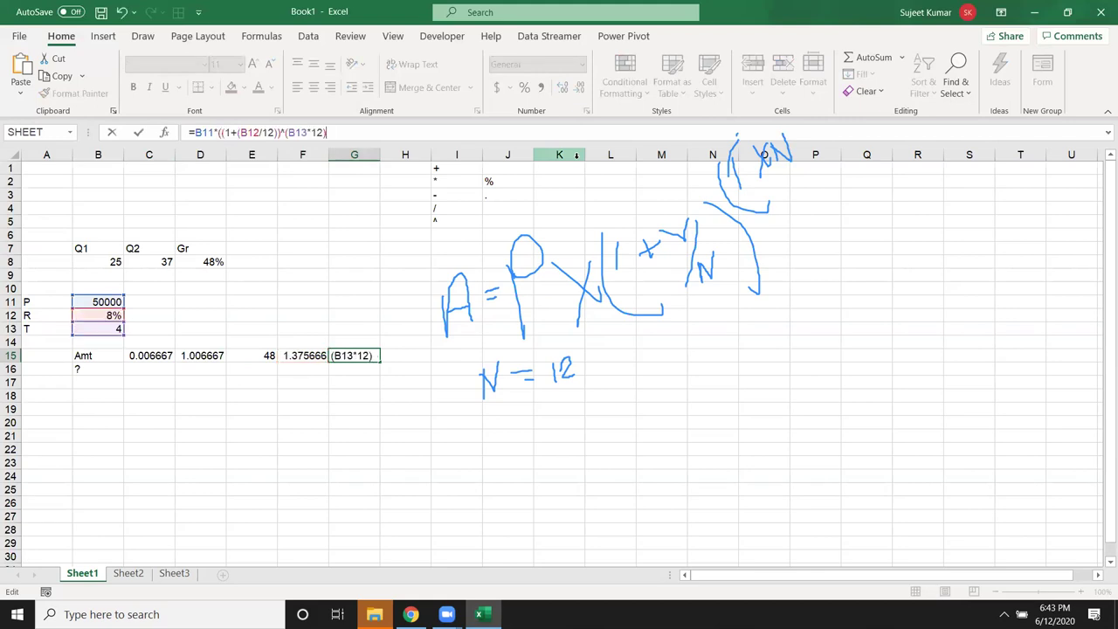
pyautogui.write(')')
pyautogui.press('Return')
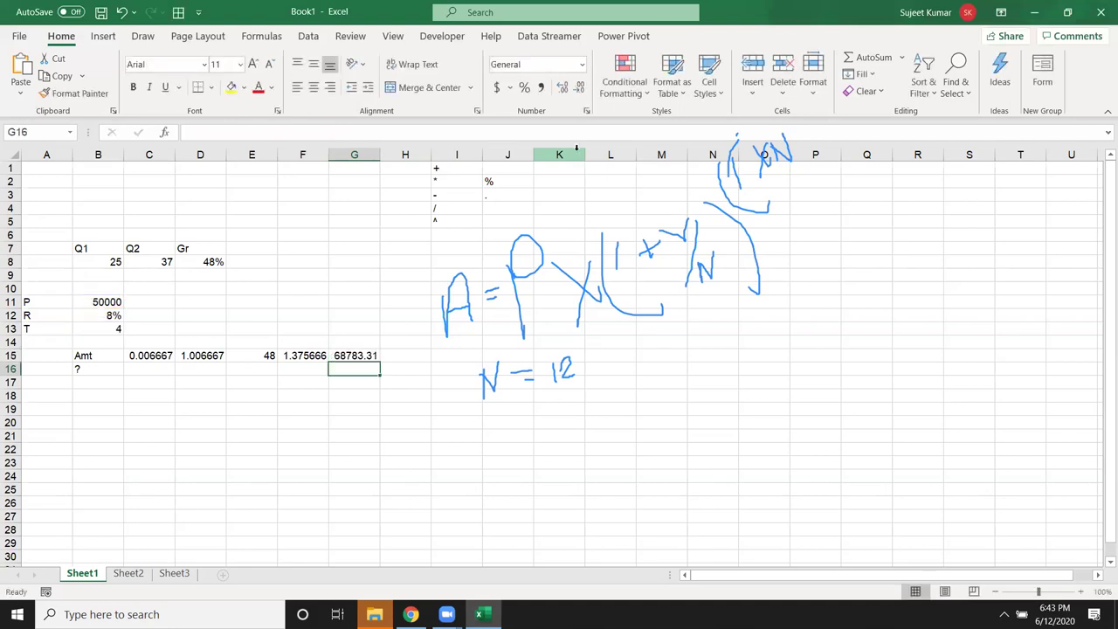
# Review the row 15 helper formulas, cut the 68783.31 result from G15, and go to B16
pyautogui.press('Up')
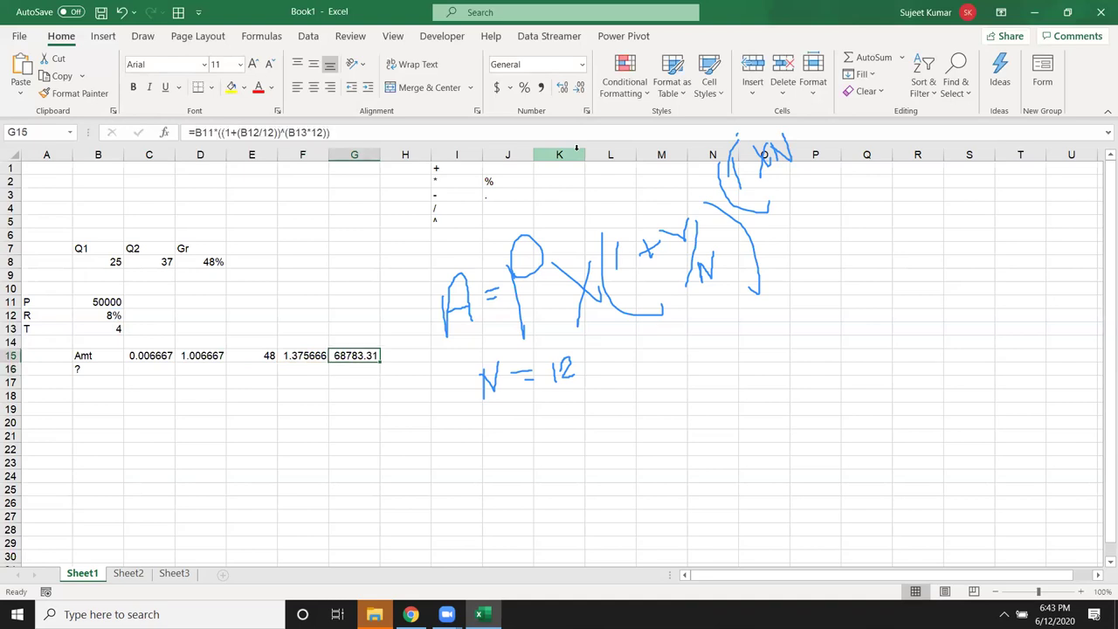
pyautogui.press('Left')
pyautogui.press('Left')
pyautogui.press('Left')
pyautogui.press('Left')
pyautogui.press('Left')
pyautogui.press('Right')
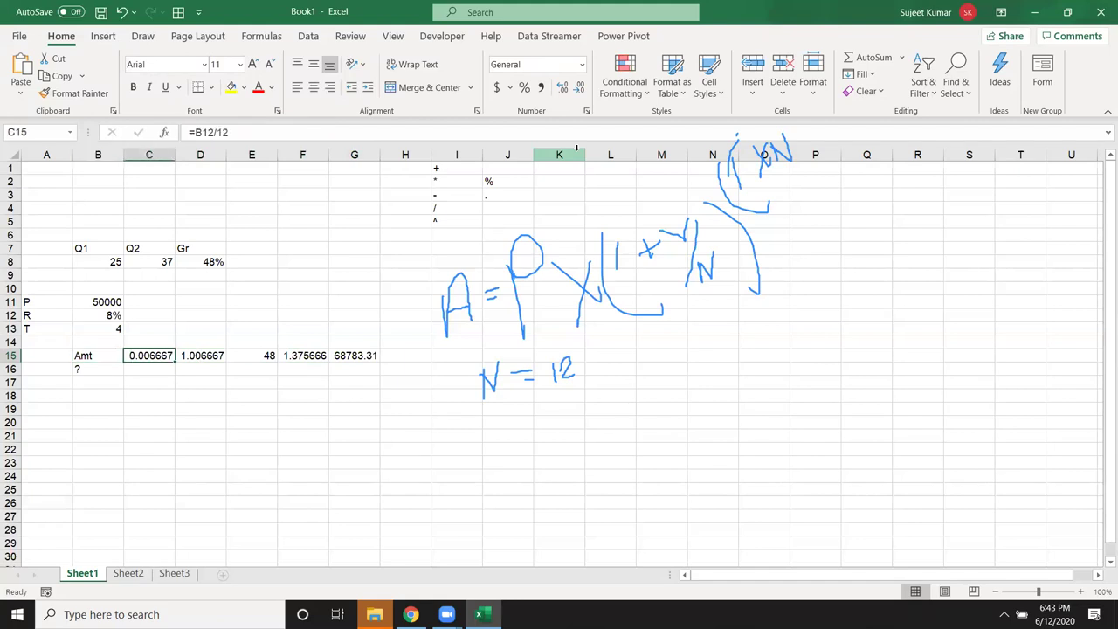
pyautogui.press('Right')
pyautogui.press('Right')
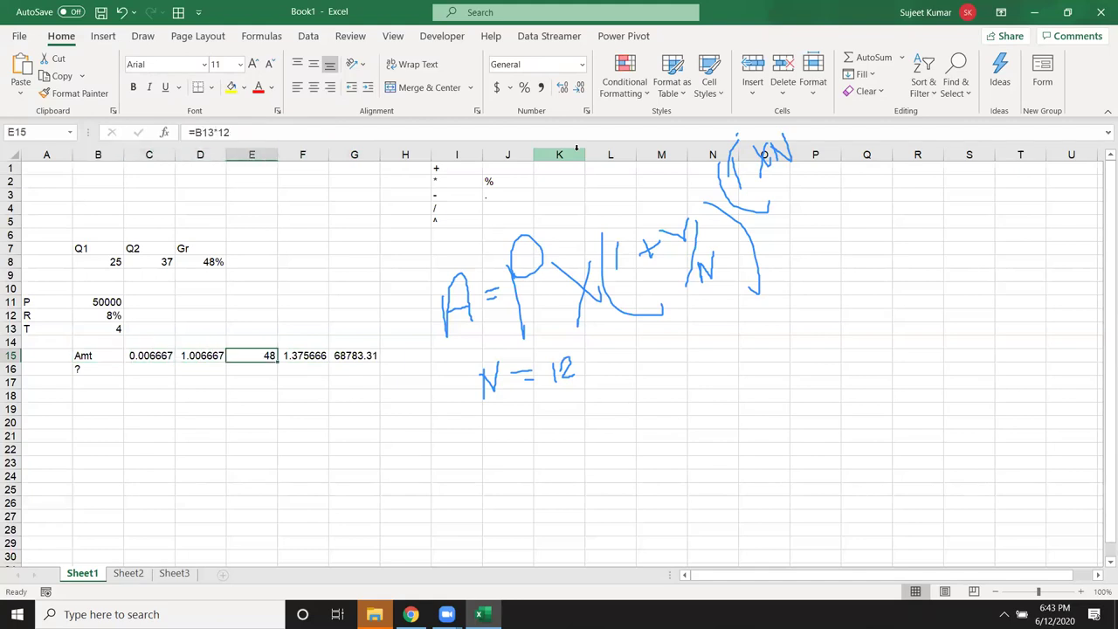
pyautogui.press('Right')
pyautogui.press('Right')
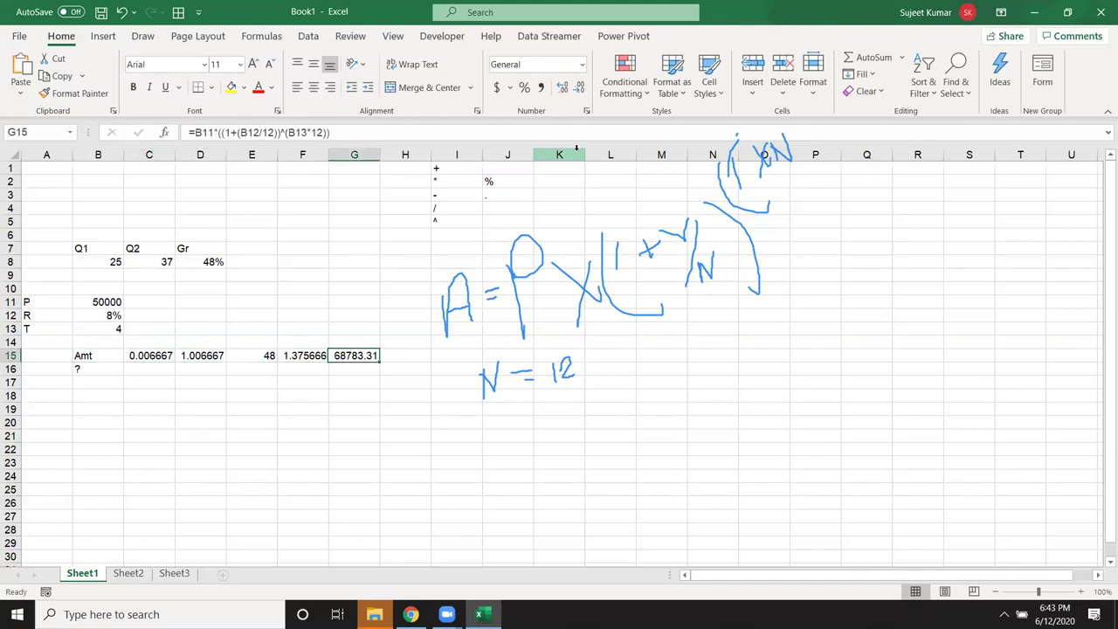
pyautogui.hotkey('ctrl', 'c')
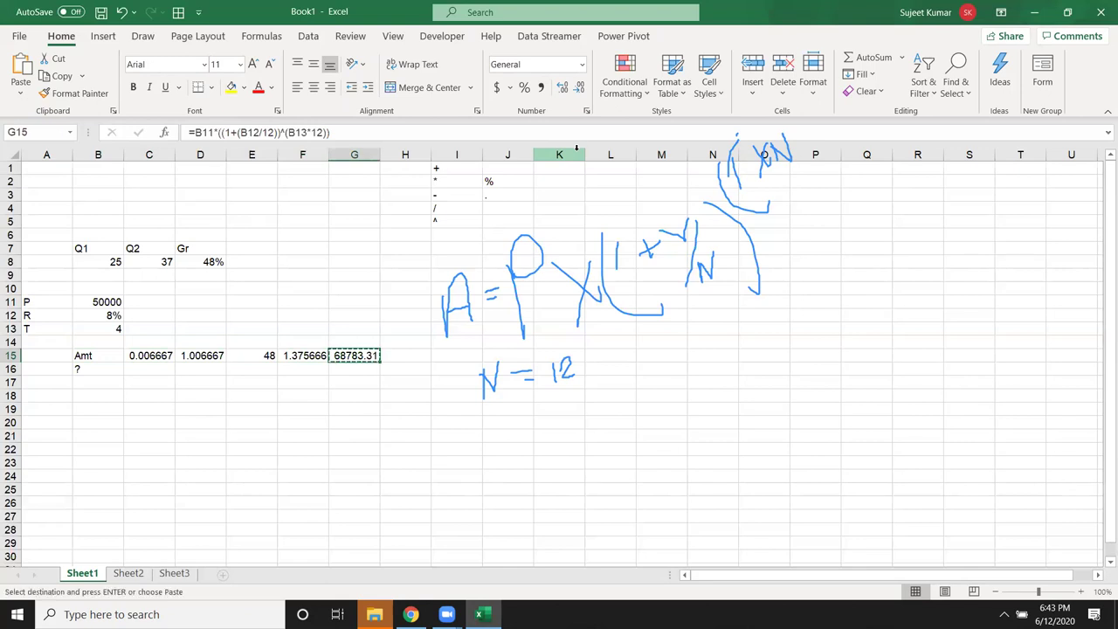
pyautogui.press('Left')
pyautogui.press('Left')
pyautogui.press('Left')
pyautogui.press('Left')
pyautogui.press('Left')
pyautogui.press('Down')
# Paste the formula into B16, clear helpers C15:F15, and check B16's nested formula
pyautogui.press('Return')
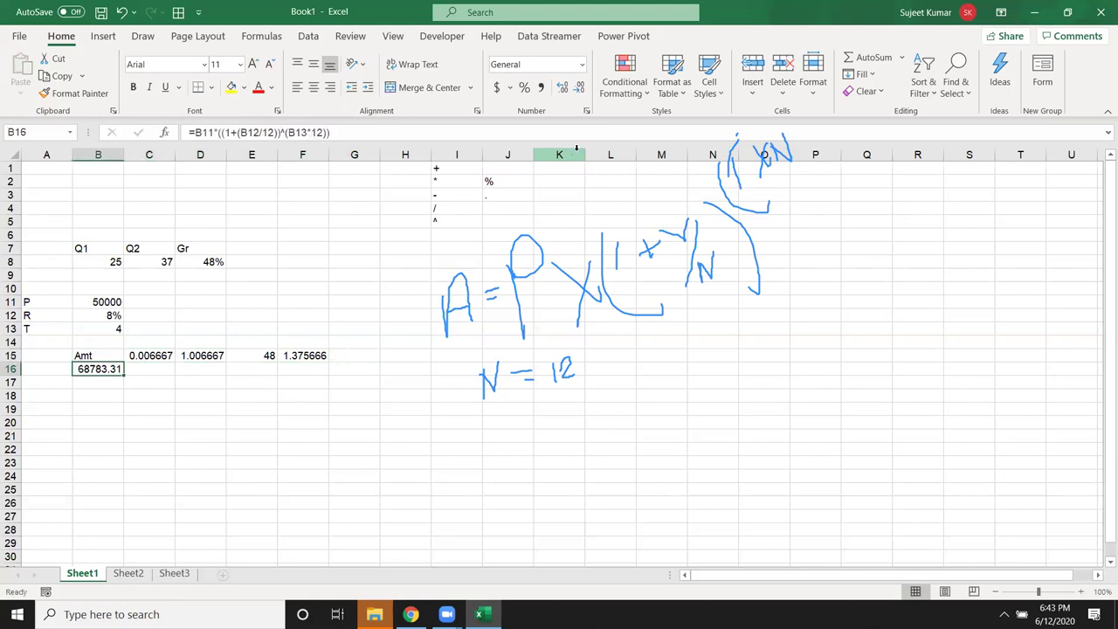
pyautogui.moveTo(136, 353); pyautogui.dragTo(318, 355)
pyautogui.press('Delete')
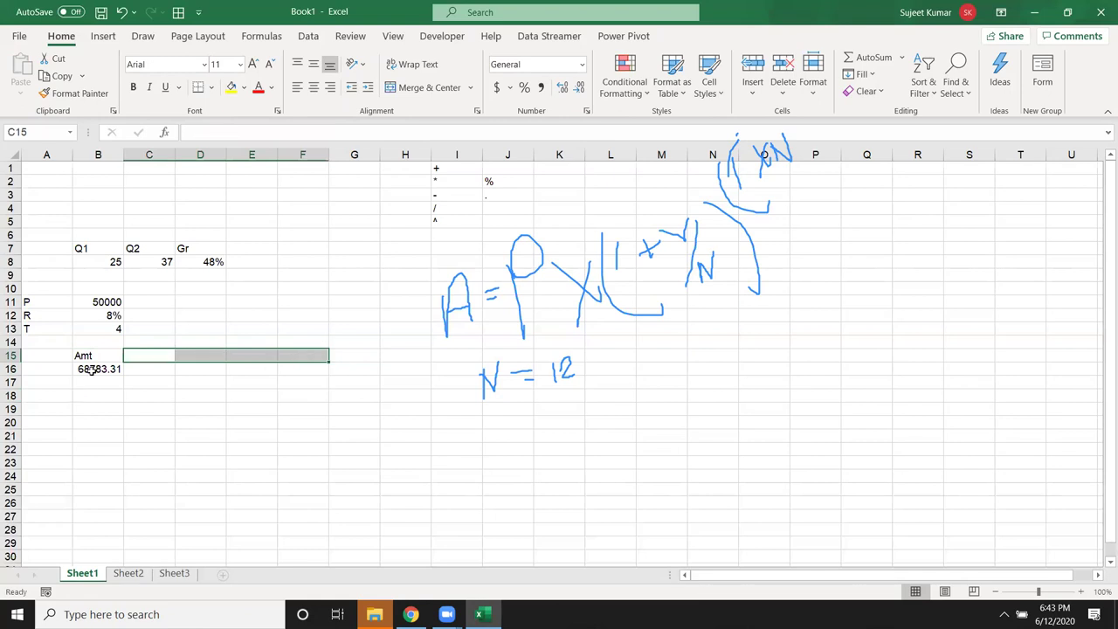
pyautogui.doubleClick(91, 370)
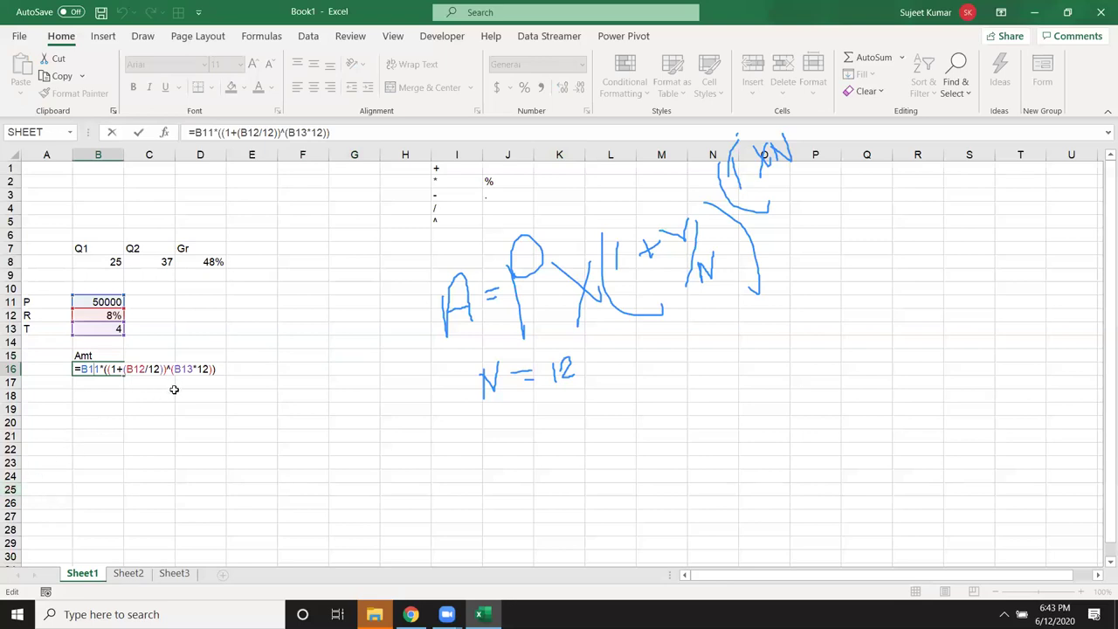
pyautogui.press('Escape')
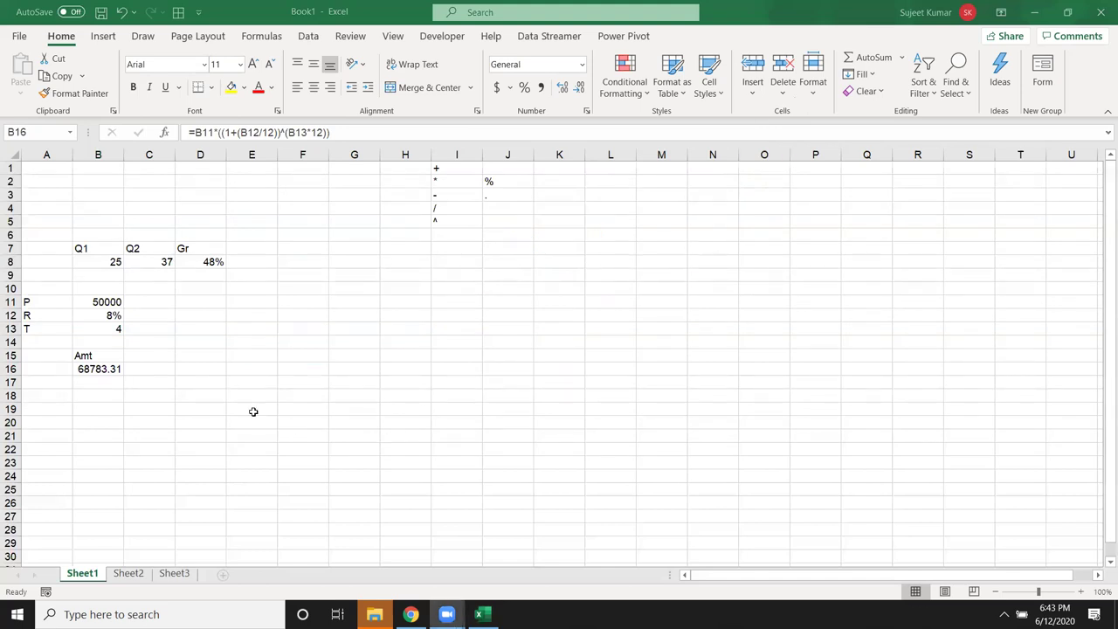
# Enter the label MRP in A20 with ? beside it, and the label Cost in A19
pyautogui.click(65, 419)
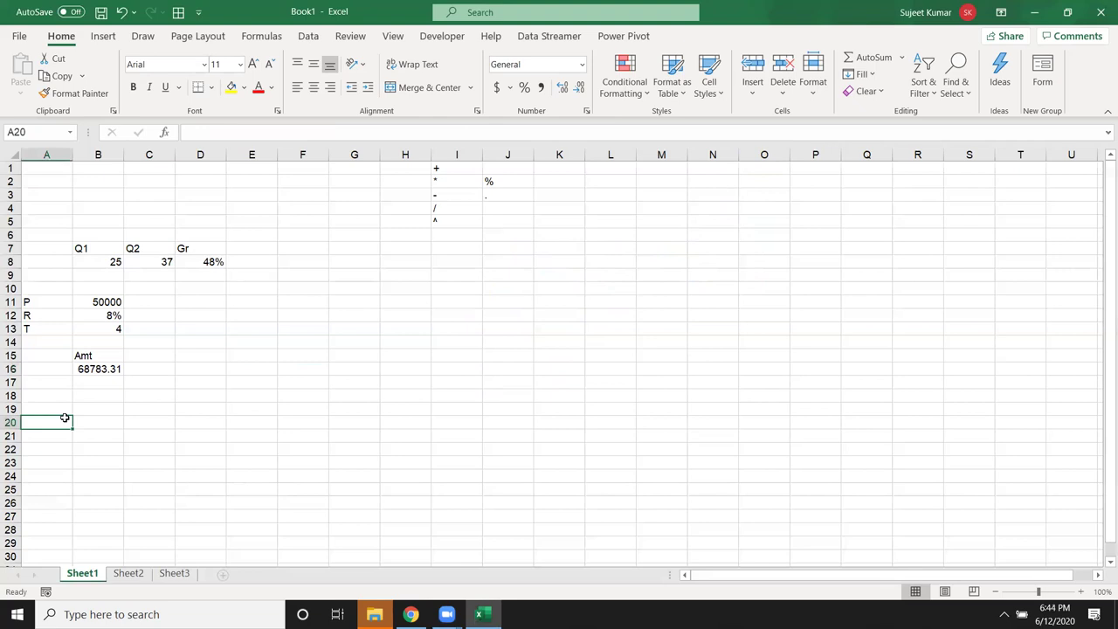
pyautogui.write('MRP')
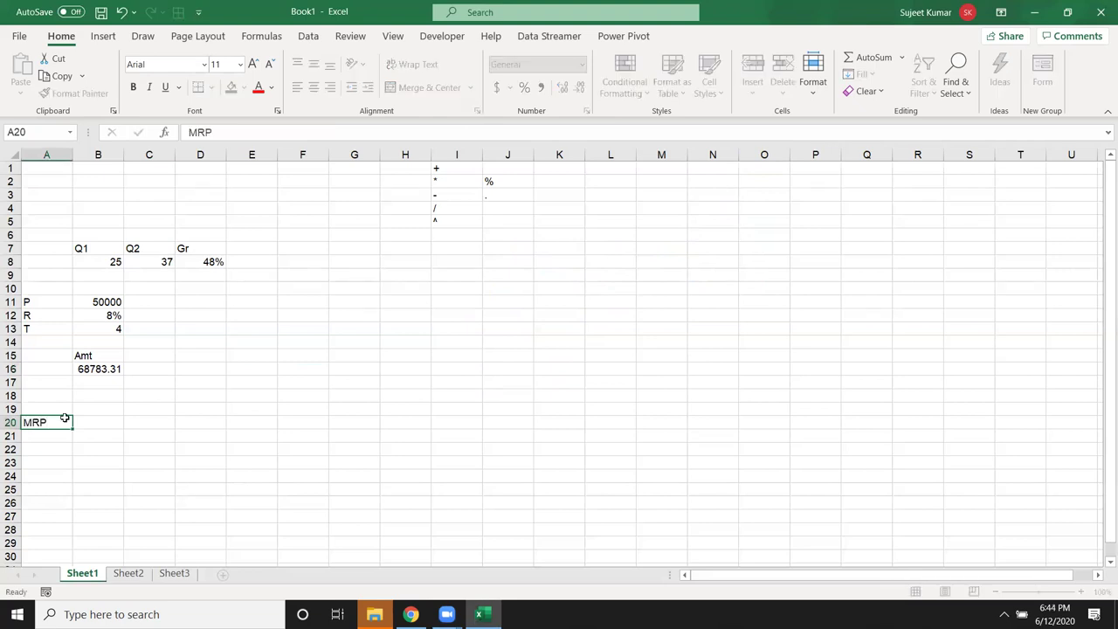
pyautogui.press('Tab')
pyautogui.write('?')
pyautogui.press('Up')
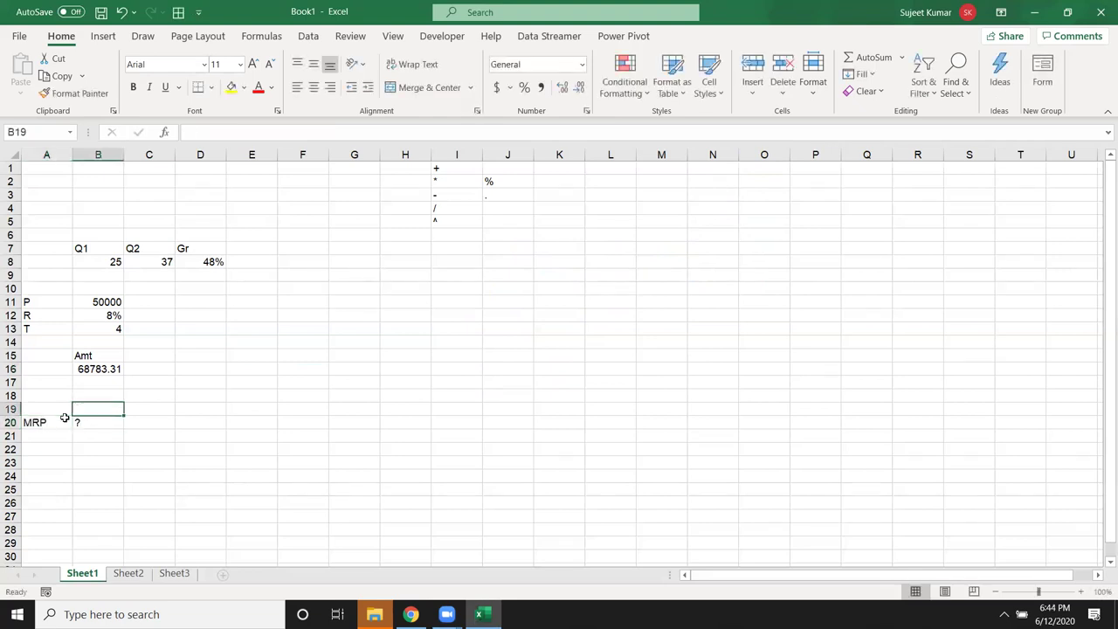
pyautogui.press('Left')
pyautogui.write('Cod')
pyautogui.press('BackSpace')
pyautogui.write('s')
pyautogui.press('Right')
# Enter cost 50 in B19, =B19*5% in C21 and =B19+C21 in C22 (52.5)
pyautogui.write('50')
pyautogui.click(141, 437)
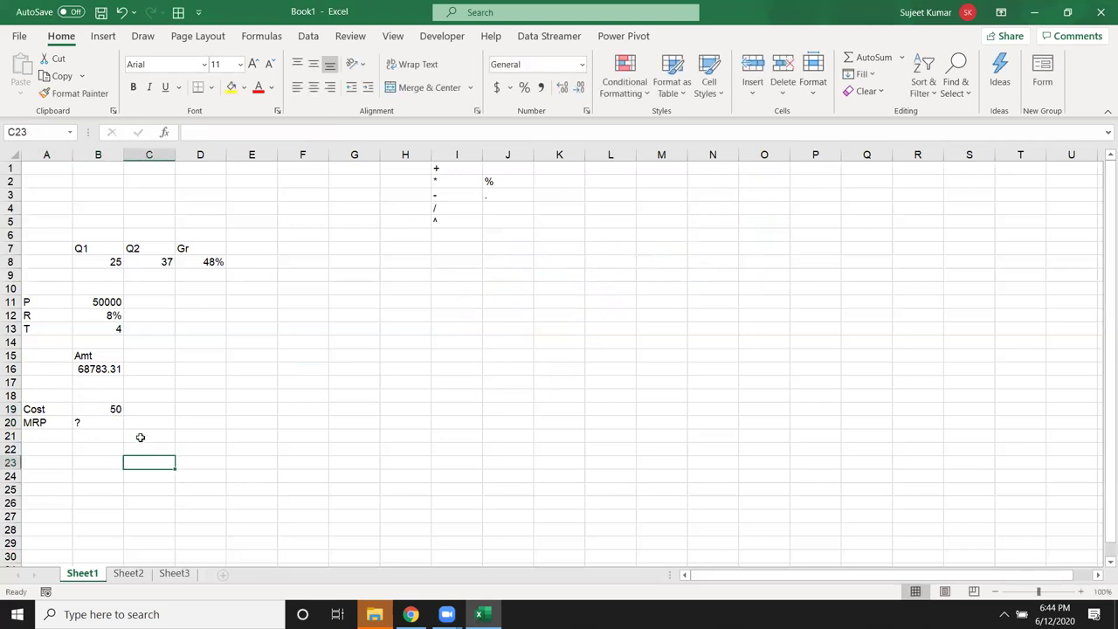
pyautogui.write('=')
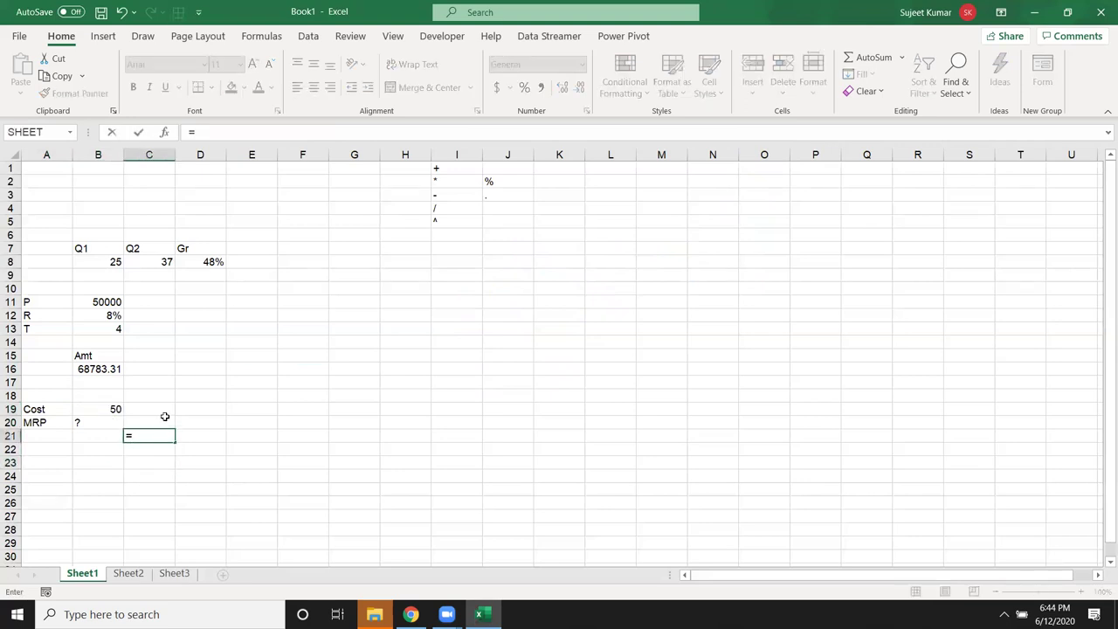
pyautogui.click(116, 411)
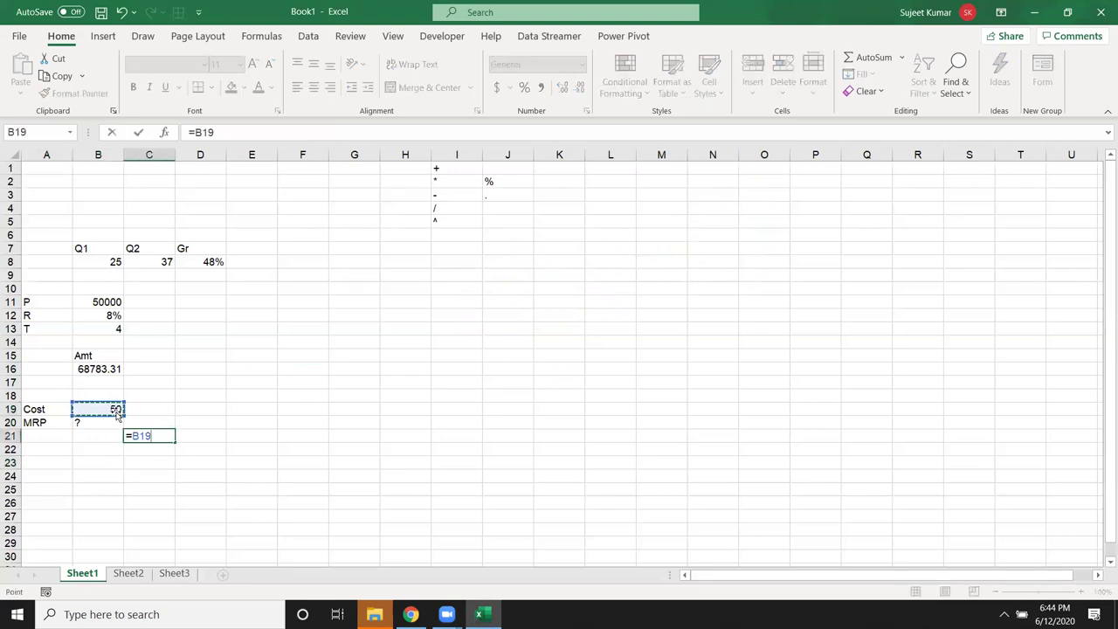
pyautogui.write('*5%')
pyautogui.press('Return')
pyautogui.write('=')
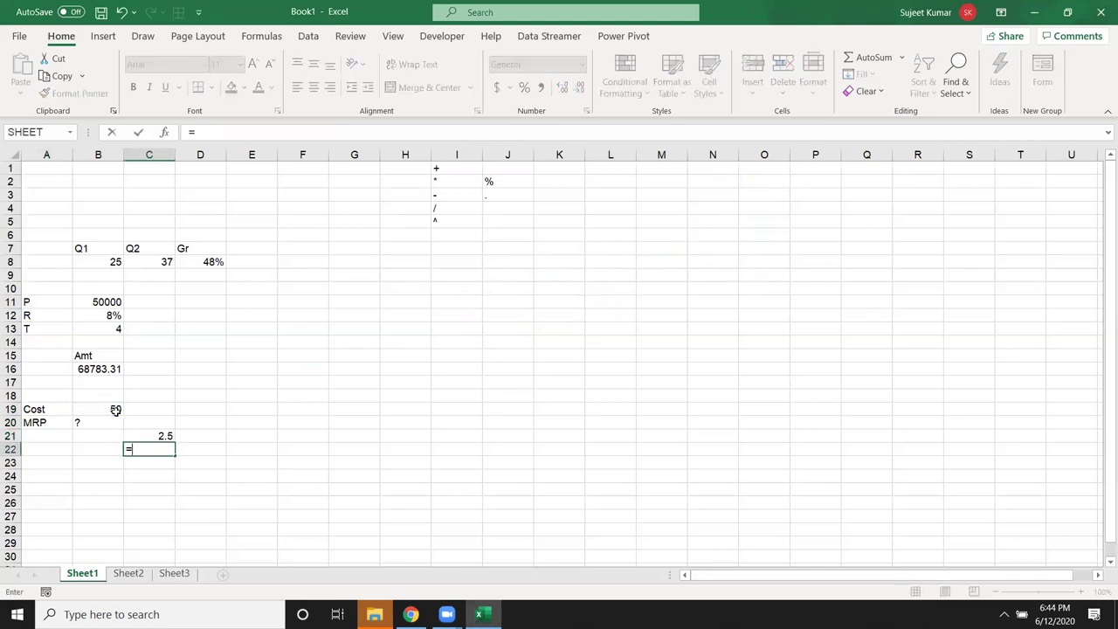
pyautogui.click(115, 408)
pyautogui.write('+')
pyautogui.click(144, 435)
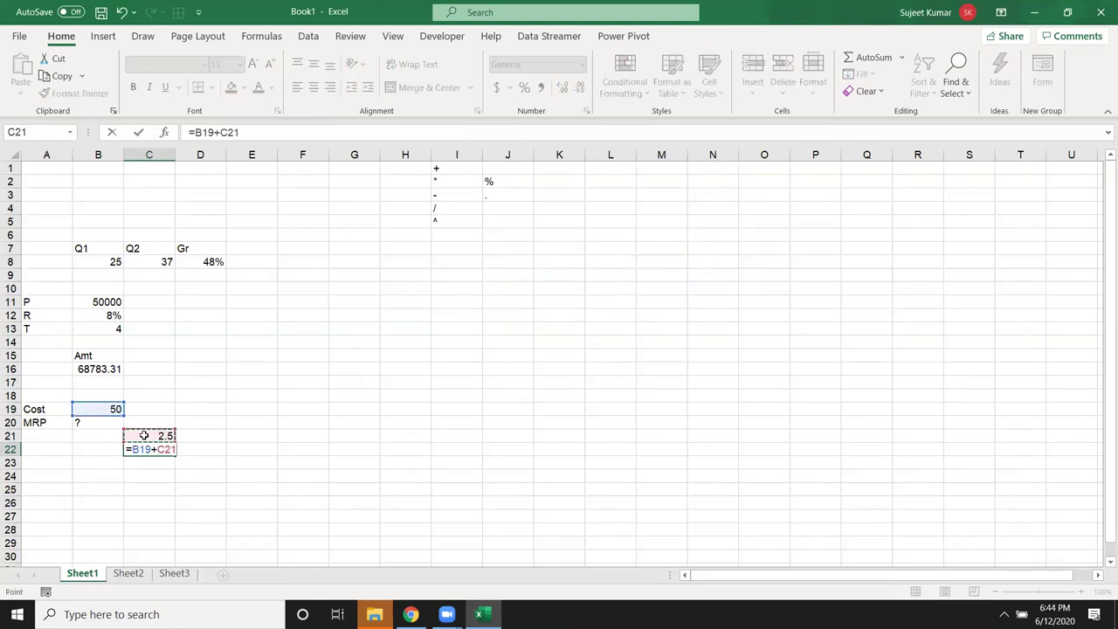
pyautogui.press('Return')
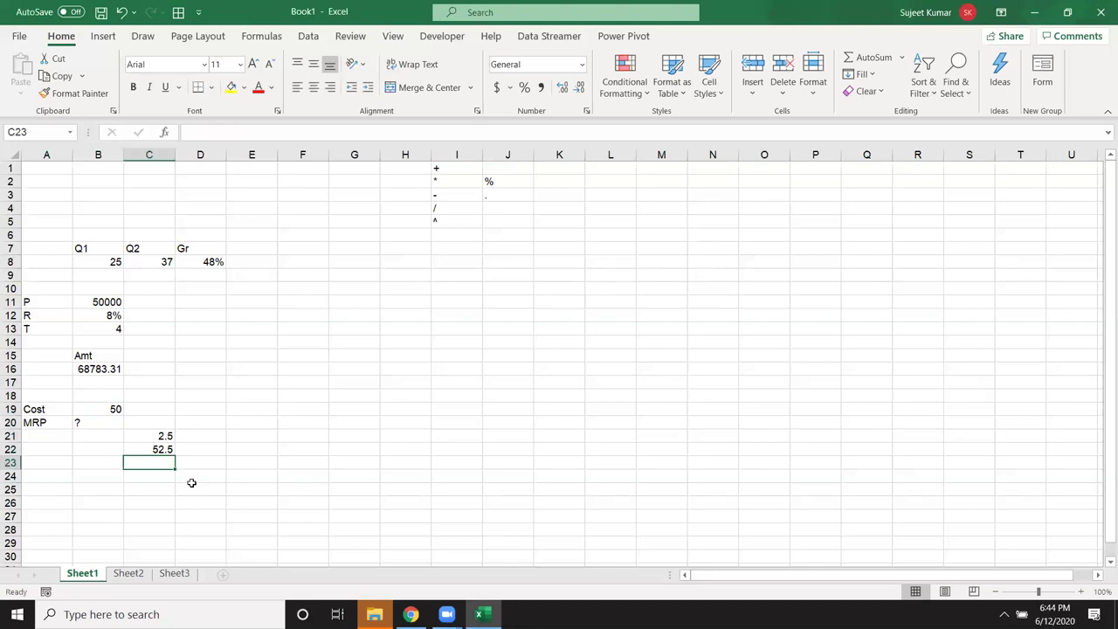
# Add a 10% markup: =C22*10% in D21 and =C22+D21 in D22 (57.75)
pyautogui.click(200, 438)
pyautogui.write('=')
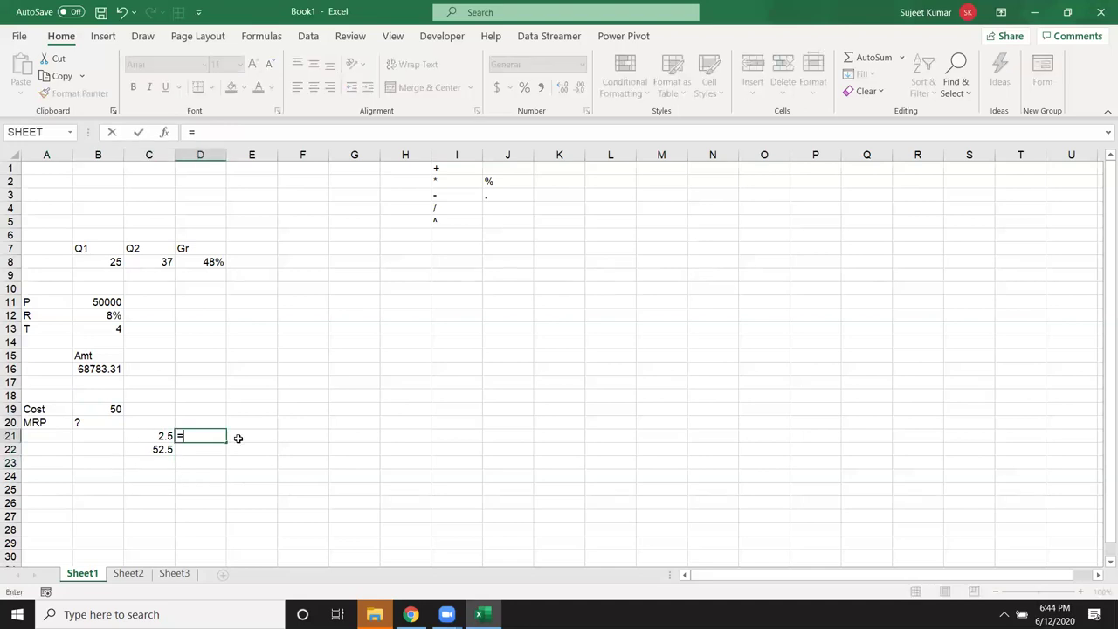
pyautogui.click(170, 450)
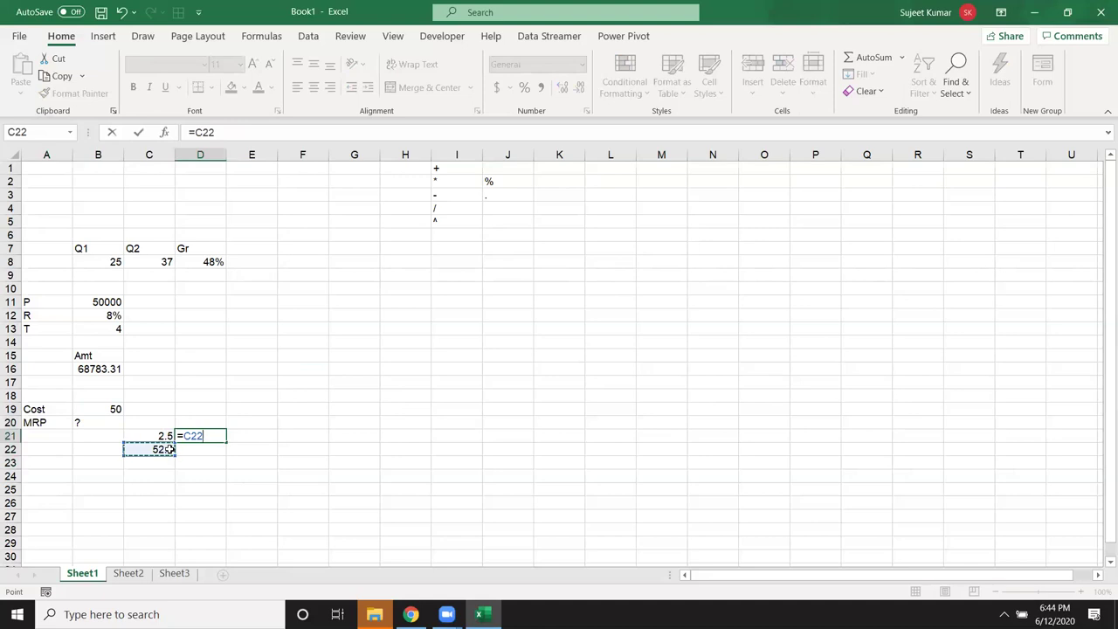
pyautogui.write('*10%')
pyautogui.press('Return')
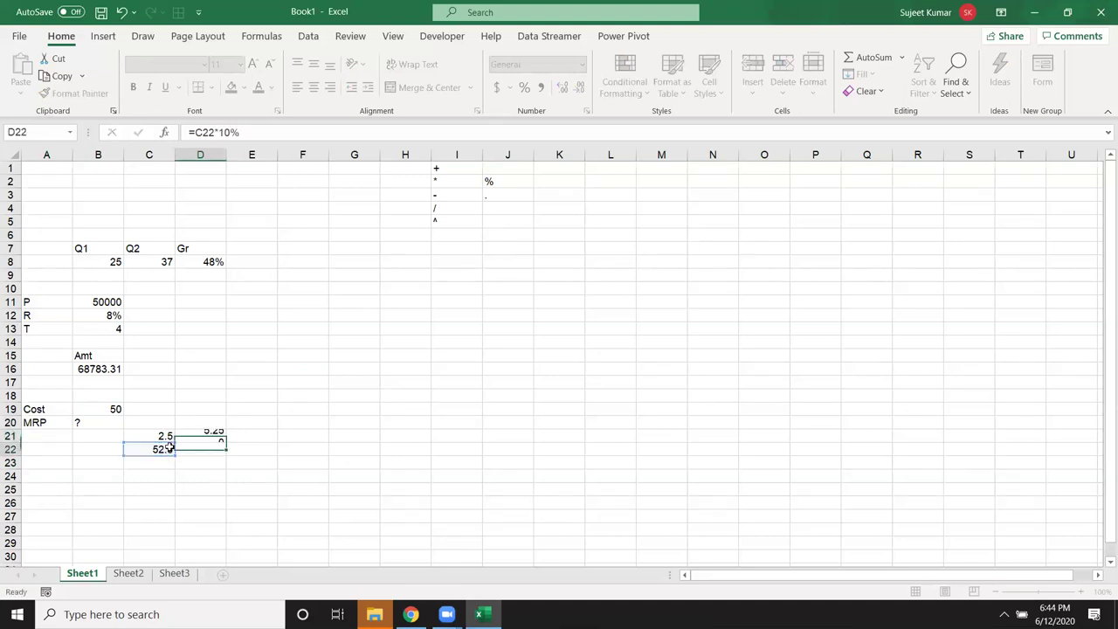
pyautogui.write('=')
pyautogui.click(170, 448)
pyautogui.write('+')
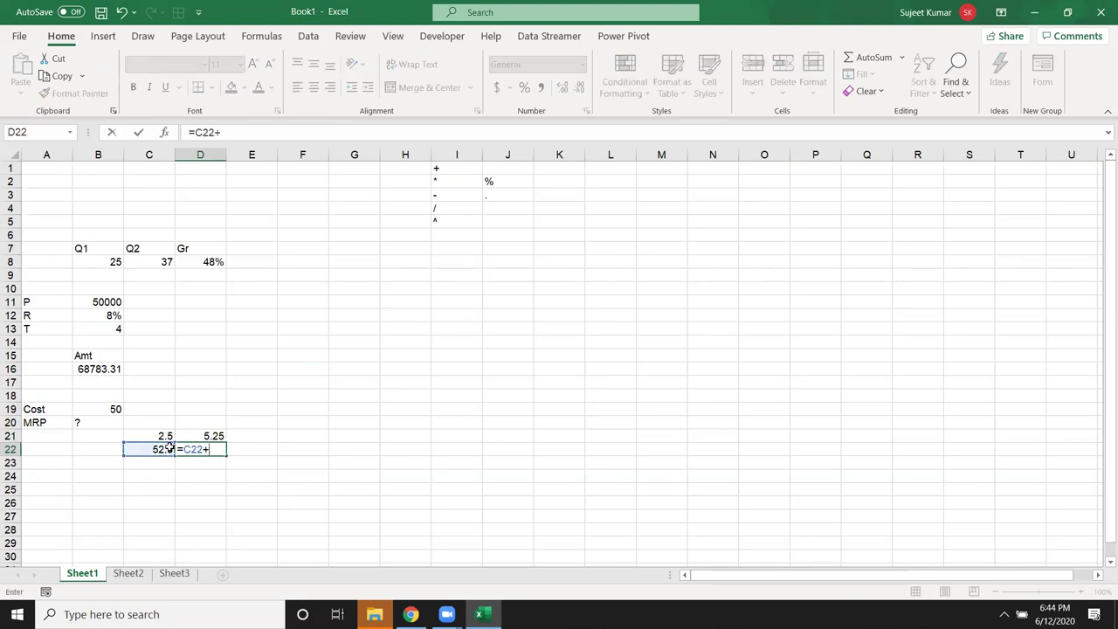
pyautogui.press('Up')
pyautogui.press('Return')
pyautogui.press('Up')
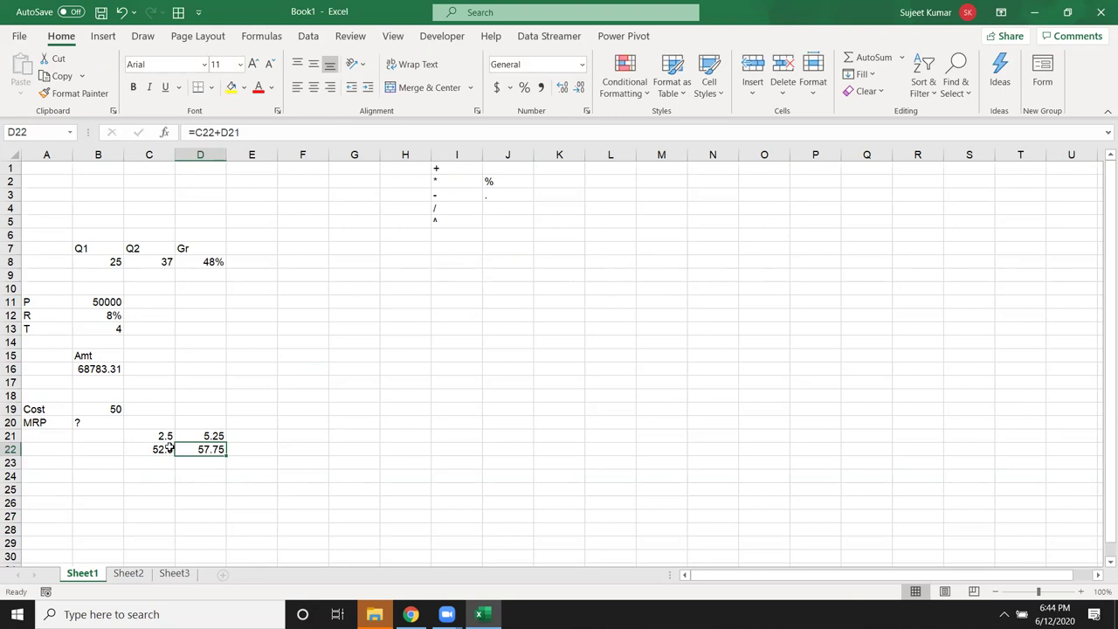
pyautogui.press('Up')
# Redo E21's faulty formula as =D22*15%, giving 8.6625
pyautogui.press('Right')
pyautogui.write('=')
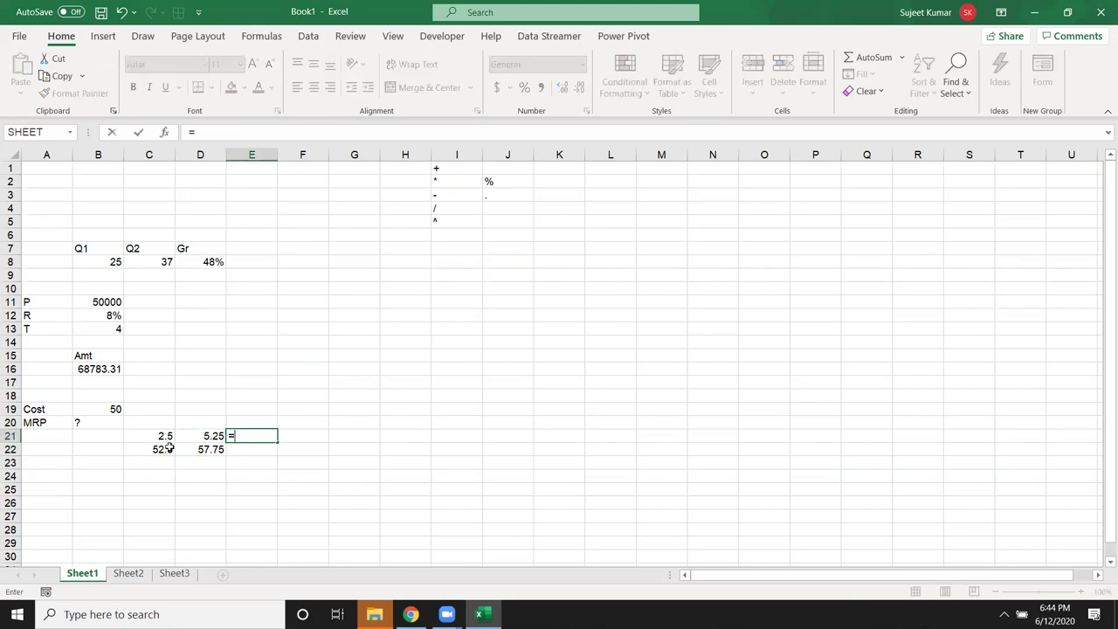
pyautogui.click(196, 453)
pyautogui.write('10%')
pyautogui.press('Return')
pyautogui.press('Up')
pyautogui.press('F2')
pyautogui.press('Escape')
pyautogui.write('=')
pyautogui.click(210, 449)
pyautogui.write('*15')
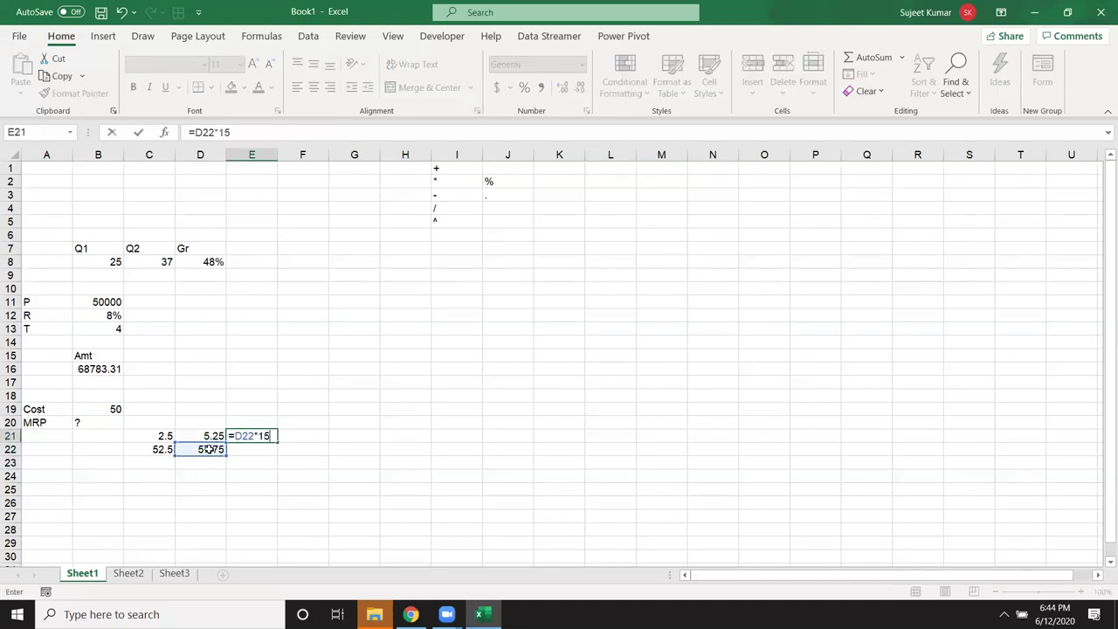
pyautogui.write('%')
pyautogui.press('Return')
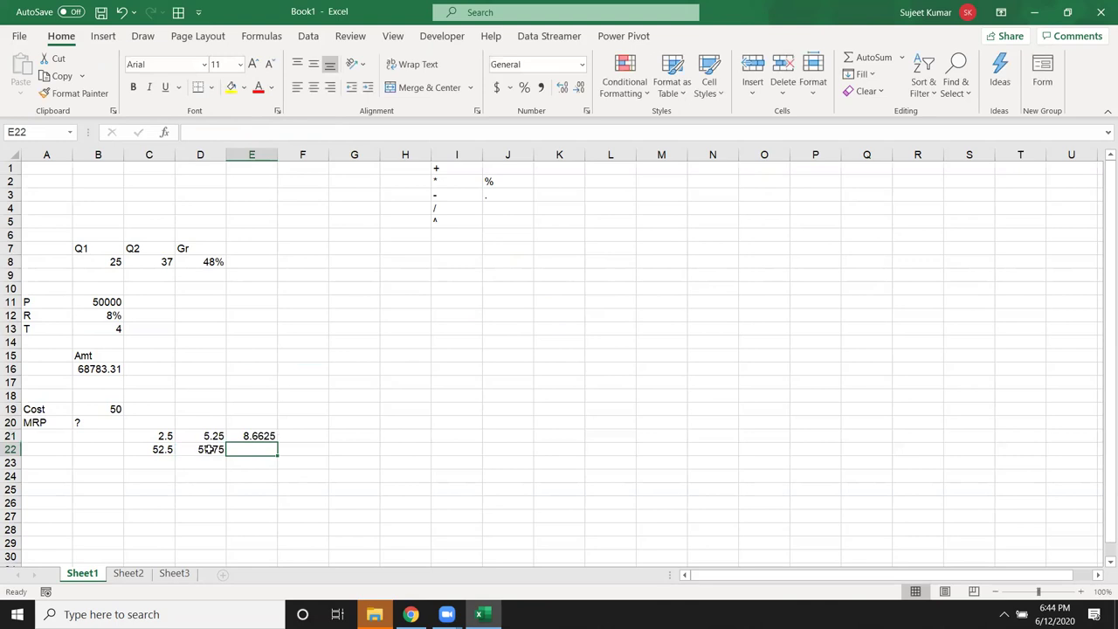
# Complete E22 as =D22+E21, giving a total of 66.4125
pyautogui.write('=')
pyautogui.click(210, 448)
pyautogui.write('+')
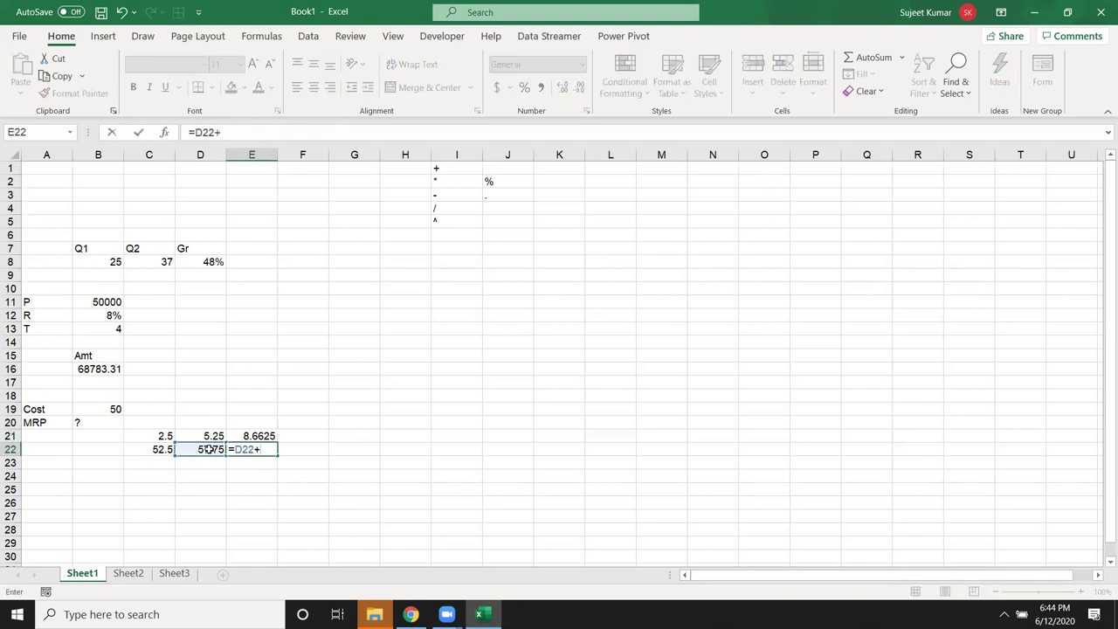
pyautogui.press('Return')
pyautogui.press('Escape')
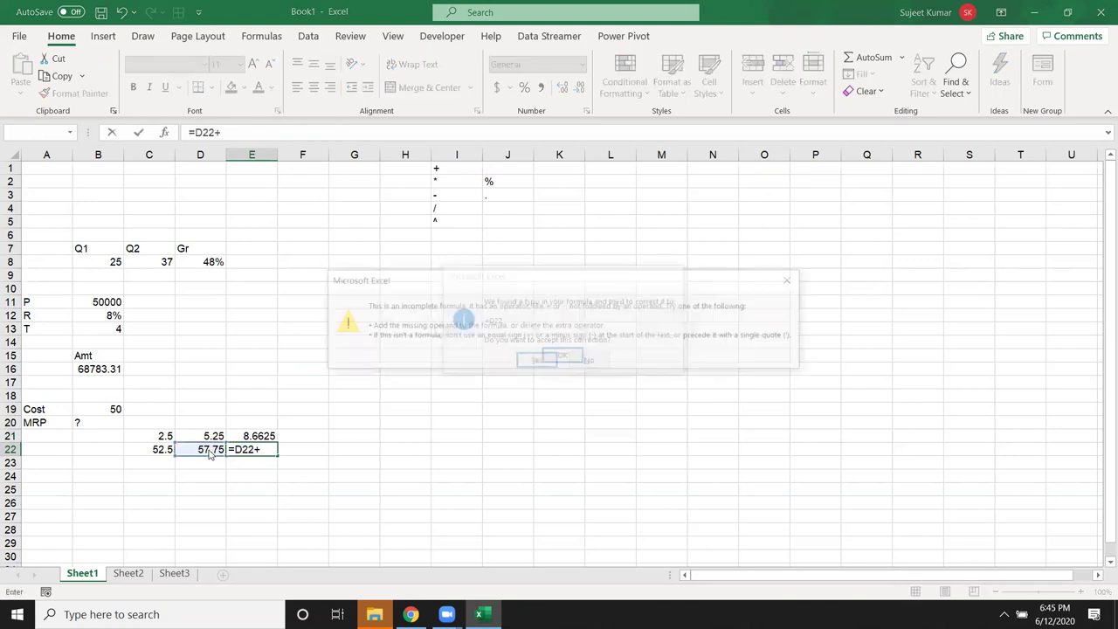
pyautogui.press('Return')
pyautogui.press('End')
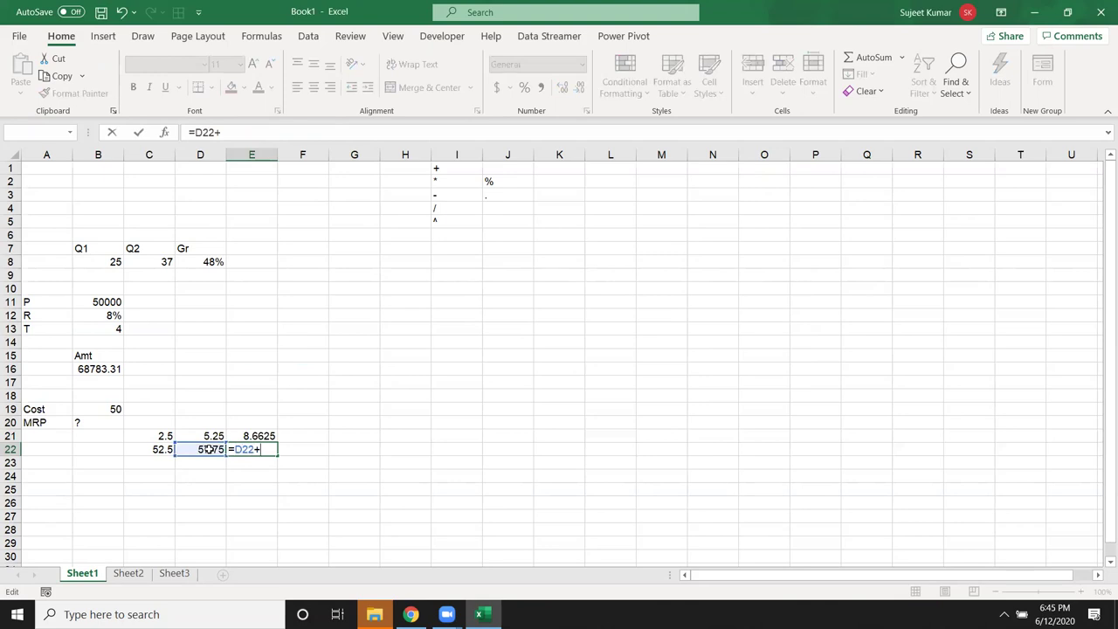
pyautogui.click(250, 435)
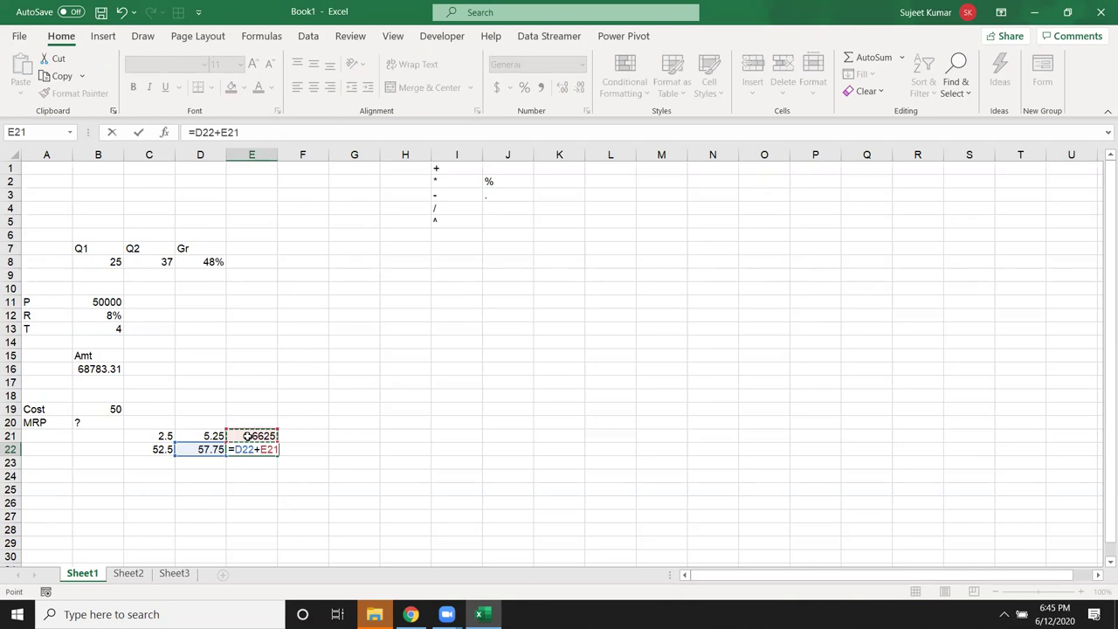
pyautogui.press('Return')
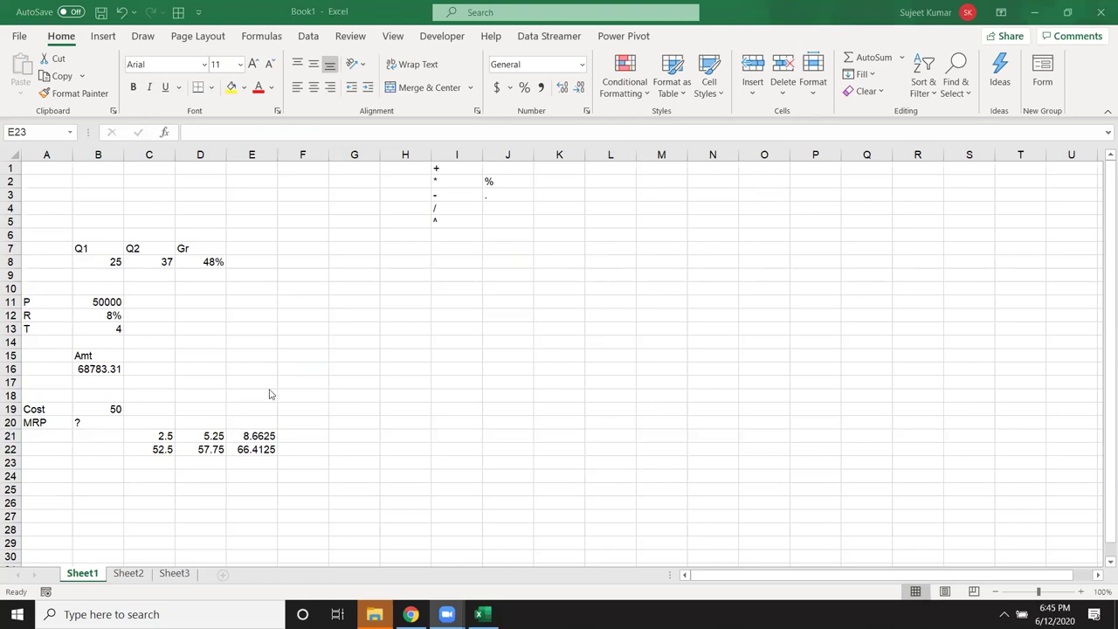
# Enter =E22*20% in F21 (13.2825) and =E22+F21 in F22 (79.695)
pyautogui.click(272, 449)
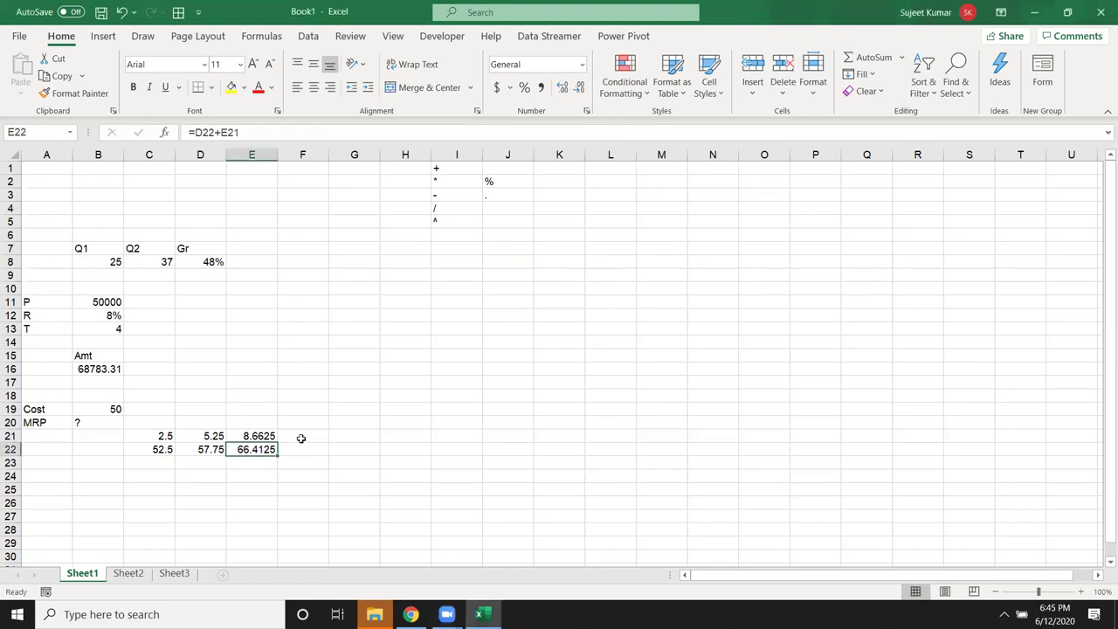
pyautogui.click(308, 432)
pyautogui.write('=')
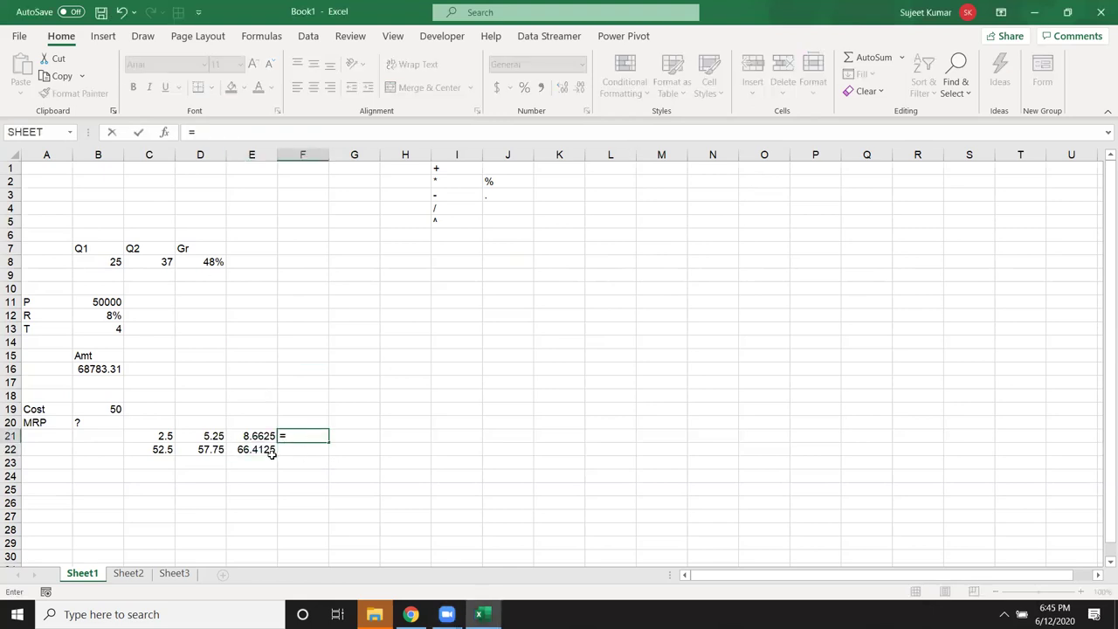
pyautogui.click(262, 449)
pyautogui.write('*')
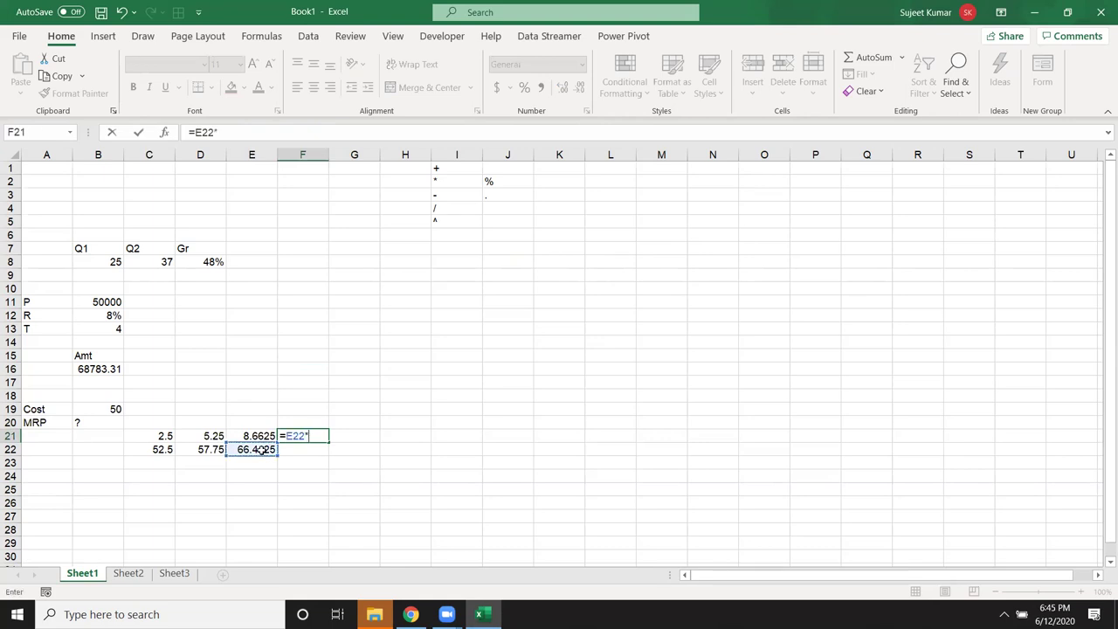
pyautogui.write('20%')
pyautogui.press('Return')
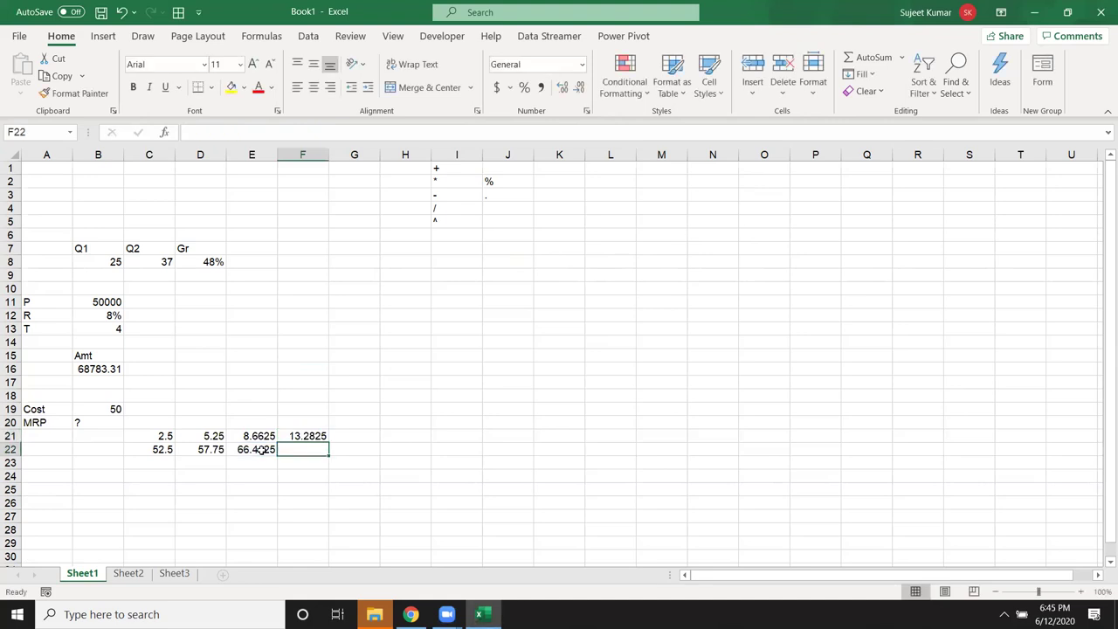
pyautogui.write('=')
pyautogui.click(262, 450)
pyautogui.write('+')
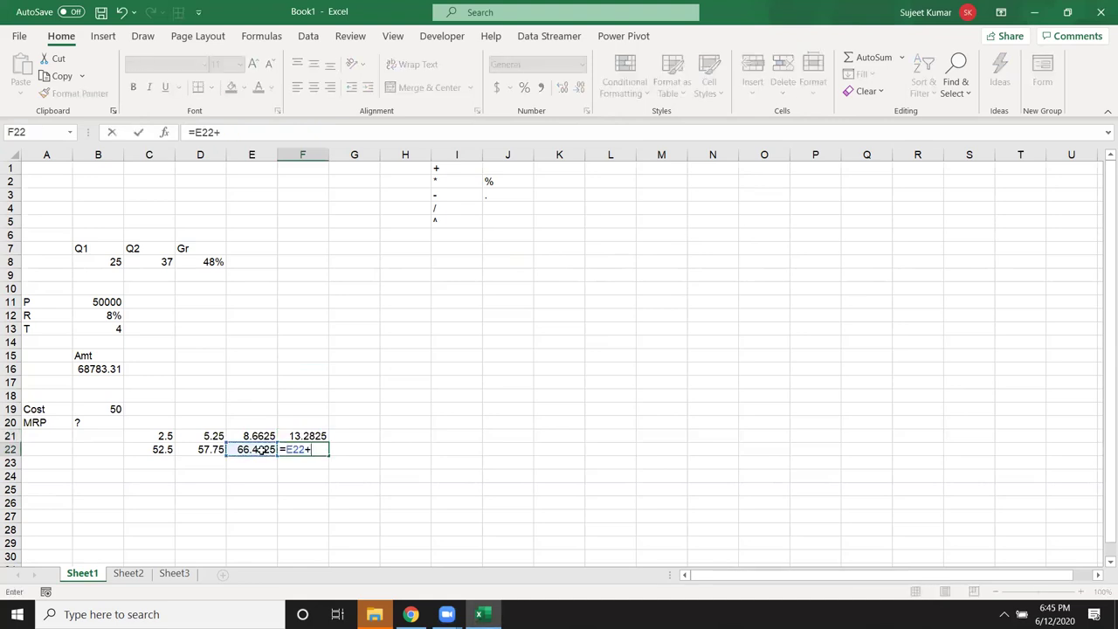
pyautogui.press('Up')
pyautogui.press('Return')
pyautogui.press('Up')
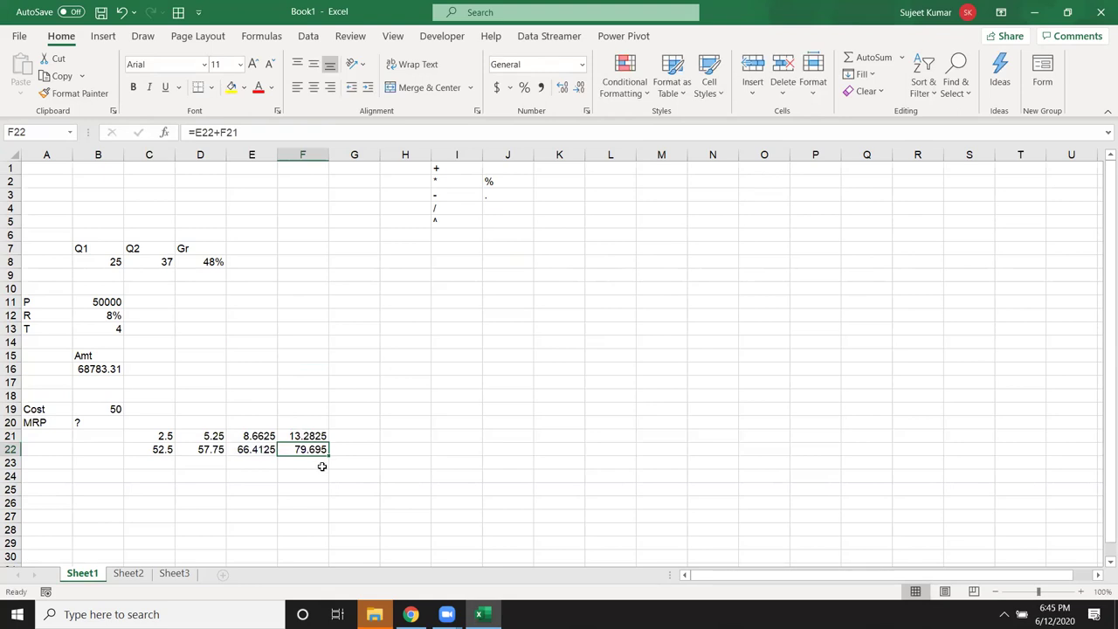
# Review the markup chain and B16's formula, and copy C21's 5% markup expression
pyautogui.click(322, 491)
pyautogui.click(158, 435)
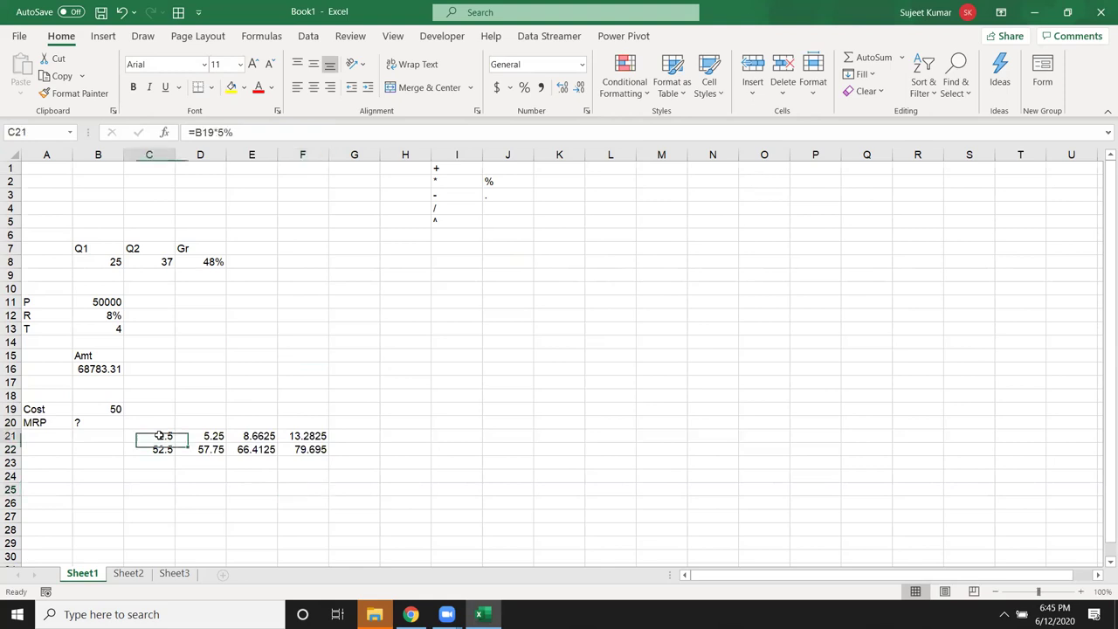
pyautogui.moveTo(159, 434); pyautogui.dragTo(299, 448)
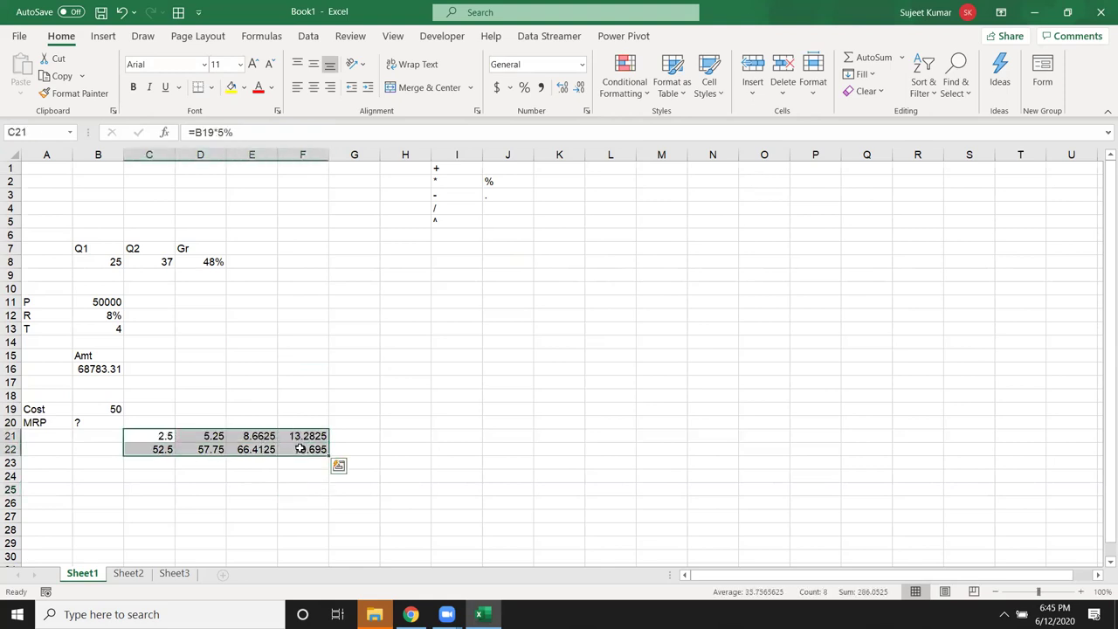
pyautogui.click(84, 423)
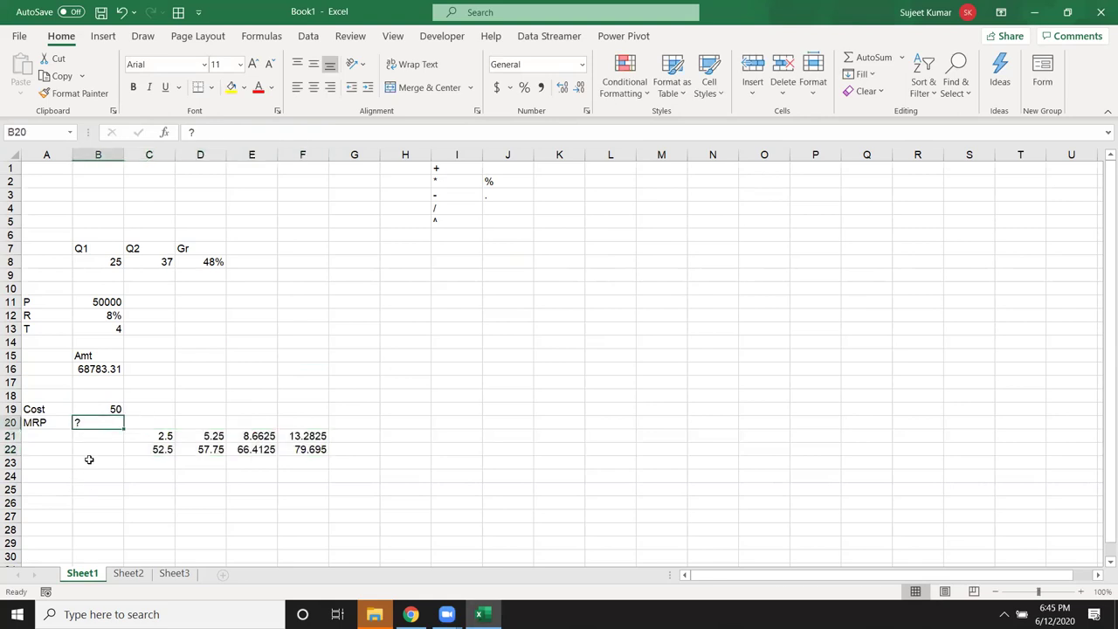
pyautogui.click(118, 373)
pyautogui.click(153, 435)
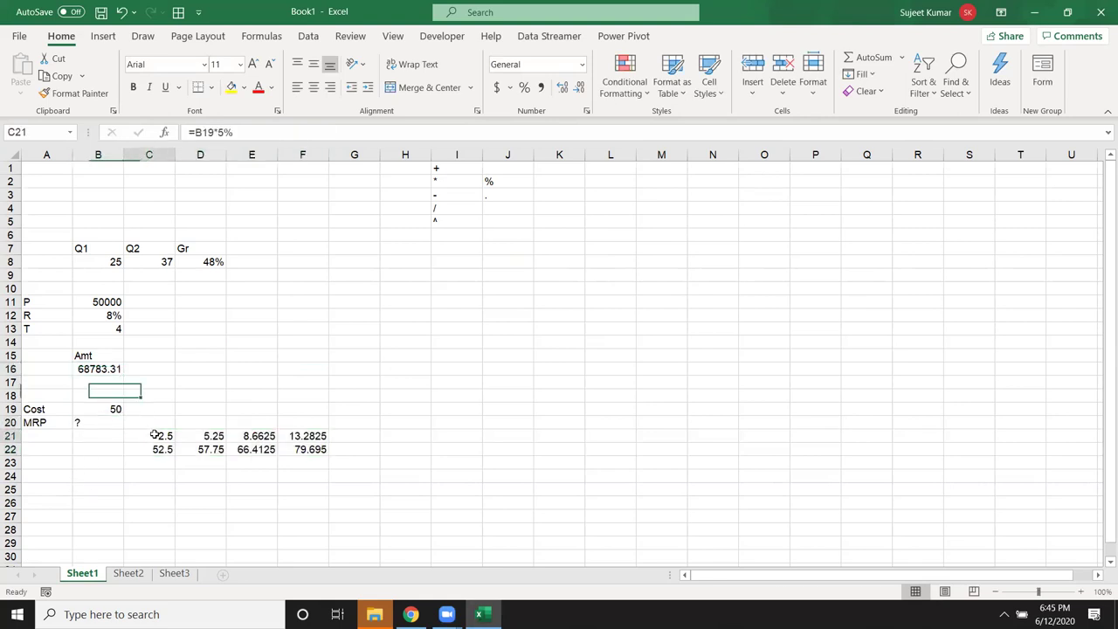
pyautogui.moveTo(194, 133); pyautogui.dragTo(231, 133)
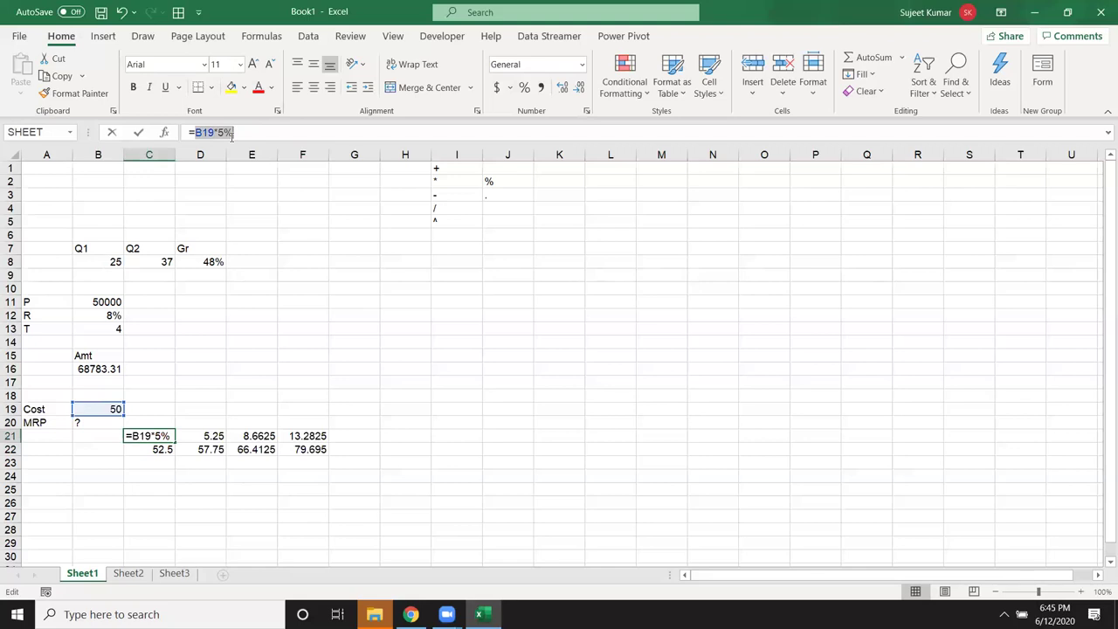
pyautogui.hotkey('ctrl', 'c')
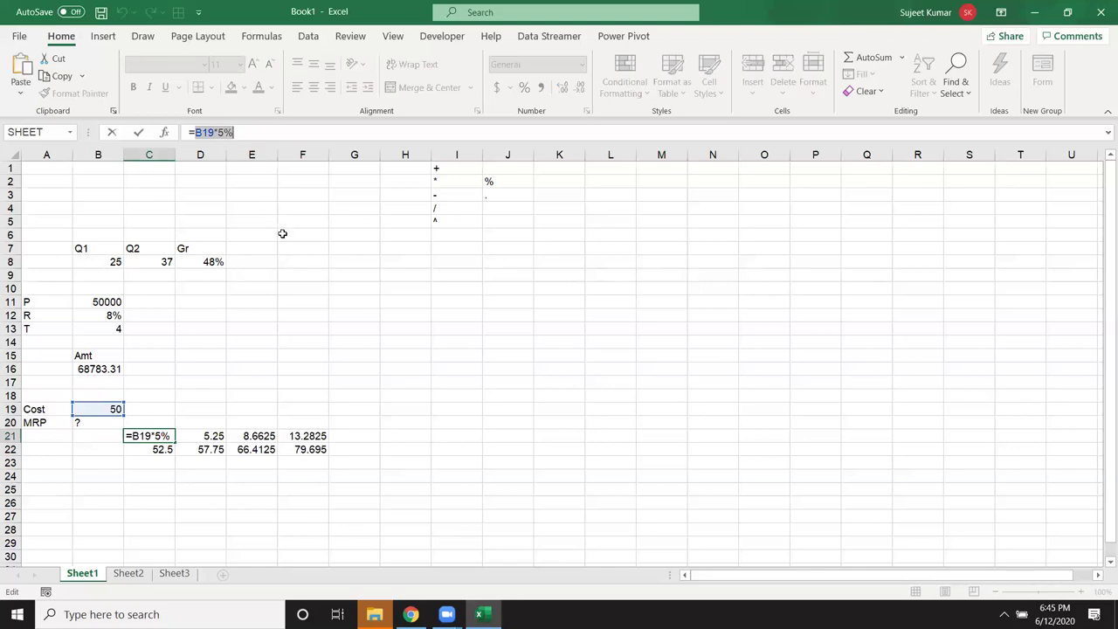
pyautogui.press('Escape')
# Replace the C21 reference in C22 with (B19*5%), keeping the result 52.5
pyautogui.doubleClick(162, 449)
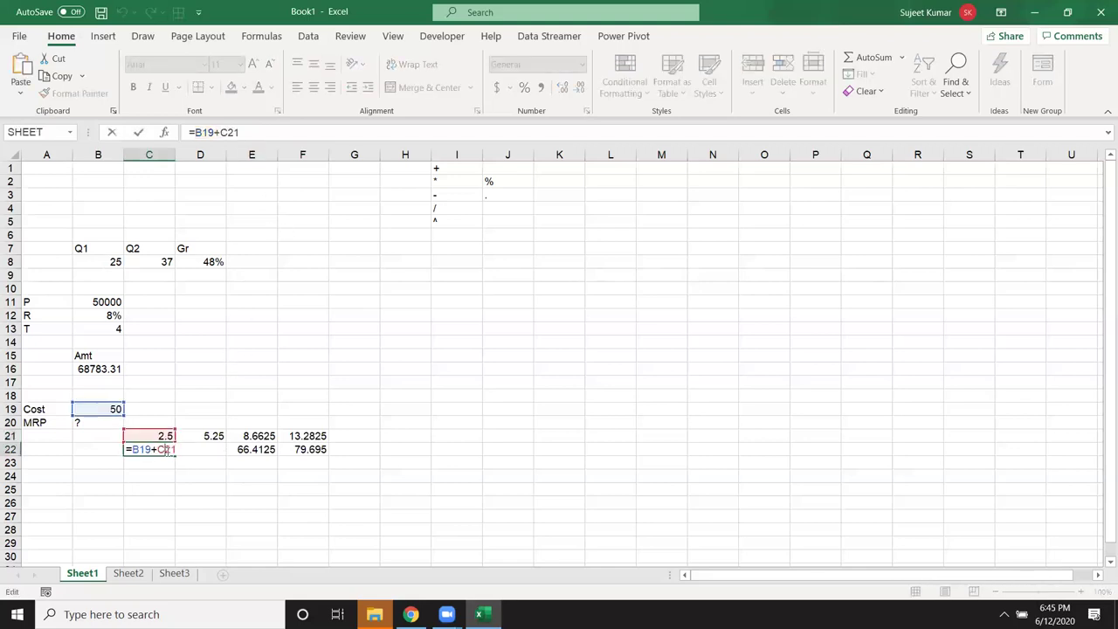
pyautogui.moveTo(158, 449); pyautogui.dragTo(250, 481)
pyautogui.press('BackSpace')
pyautogui.write('()')
pyautogui.write('B19*5%')
pyautogui.press('Return')
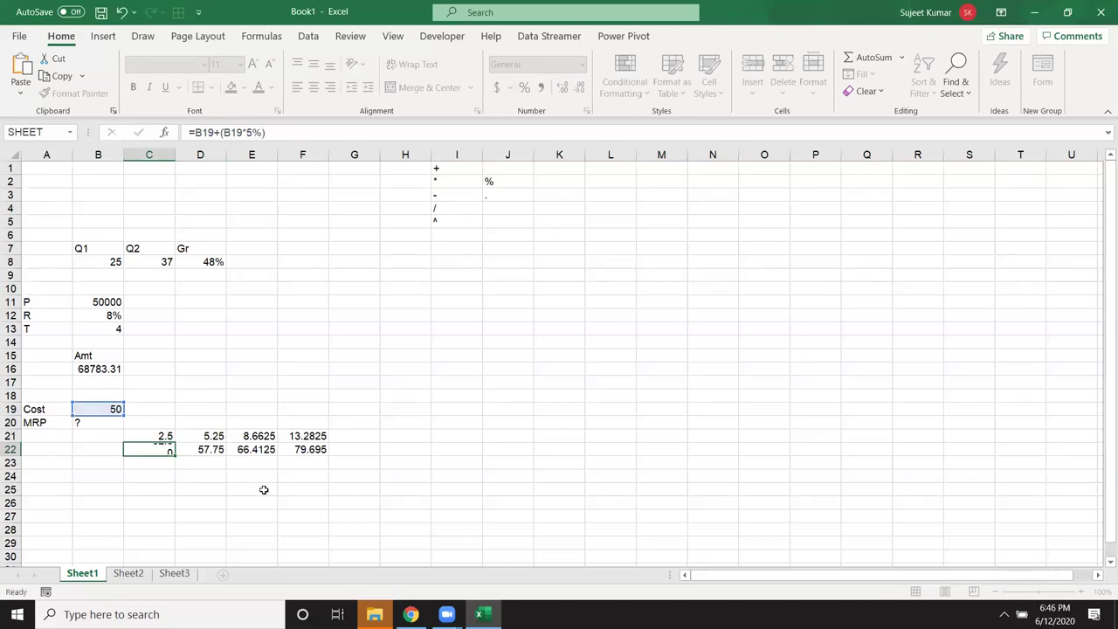
pyautogui.press('Up')
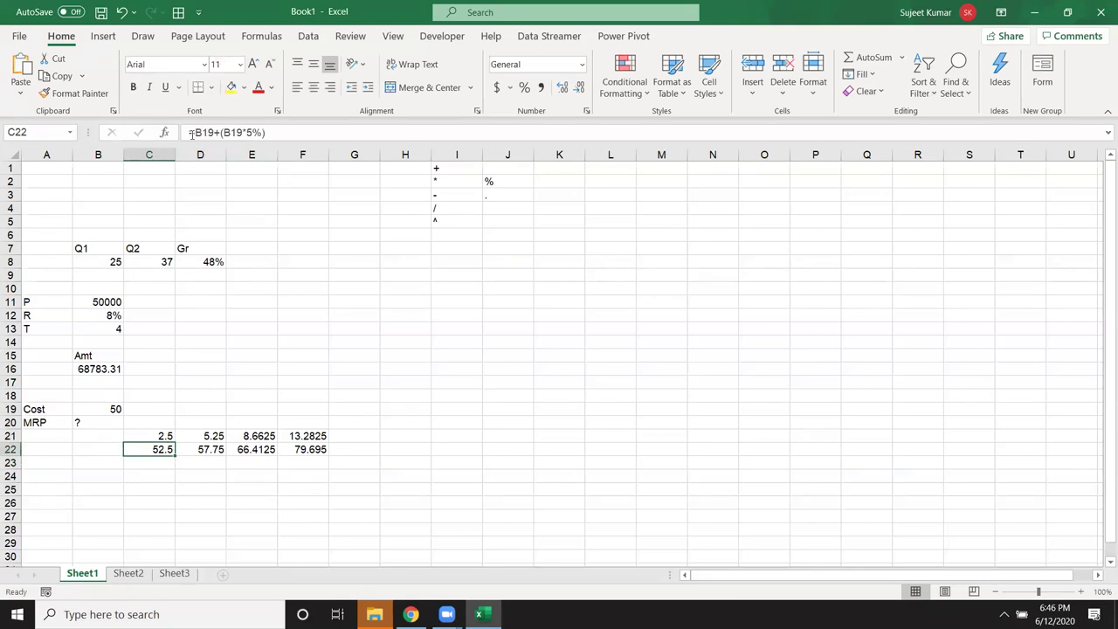
pyautogui.moveTo(194, 132); pyautogui.dragTo(308, 141)
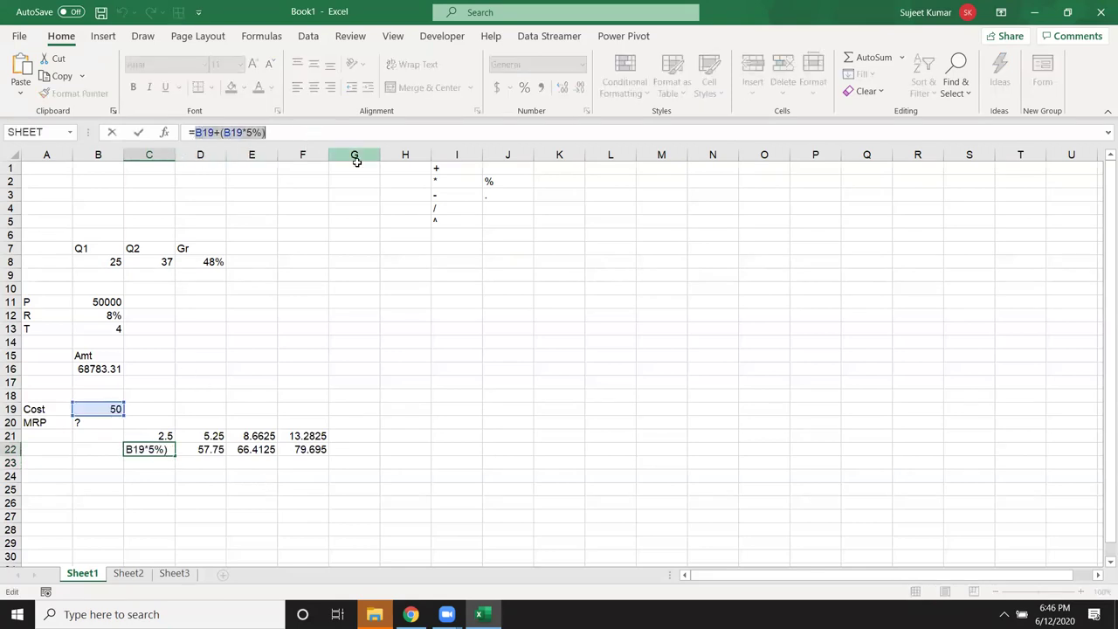
pyautogui.press('Escape')
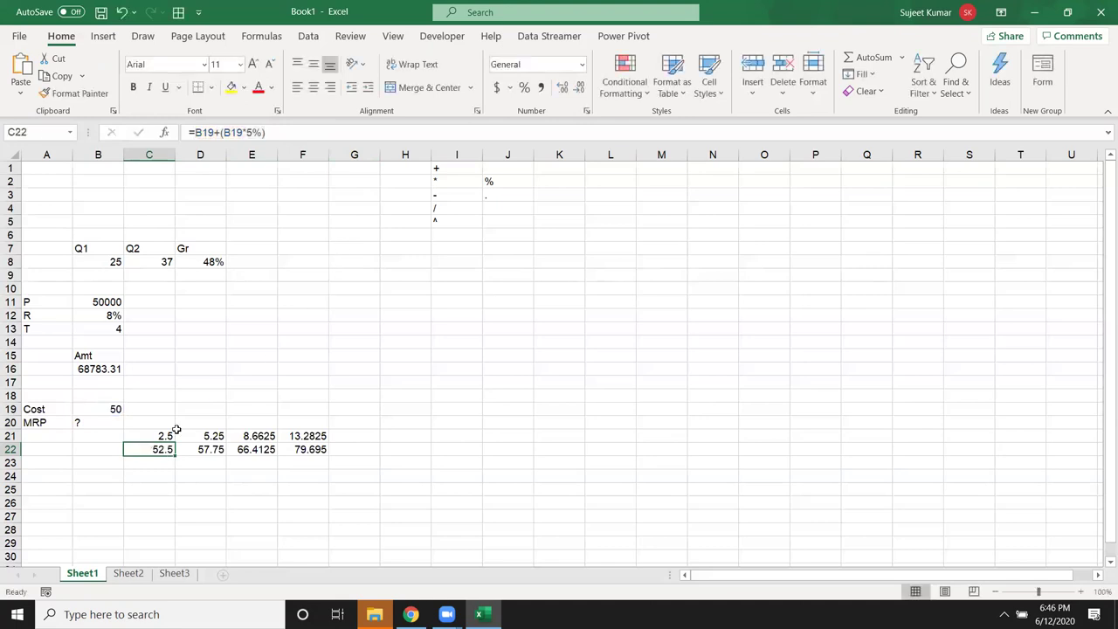
# Replace the C22 references in D21 and D22 with the expanded (B19+(B19*5%)) expression
pyautogui.click(200, 435)
pyautogui.doubleClick(206, 132)
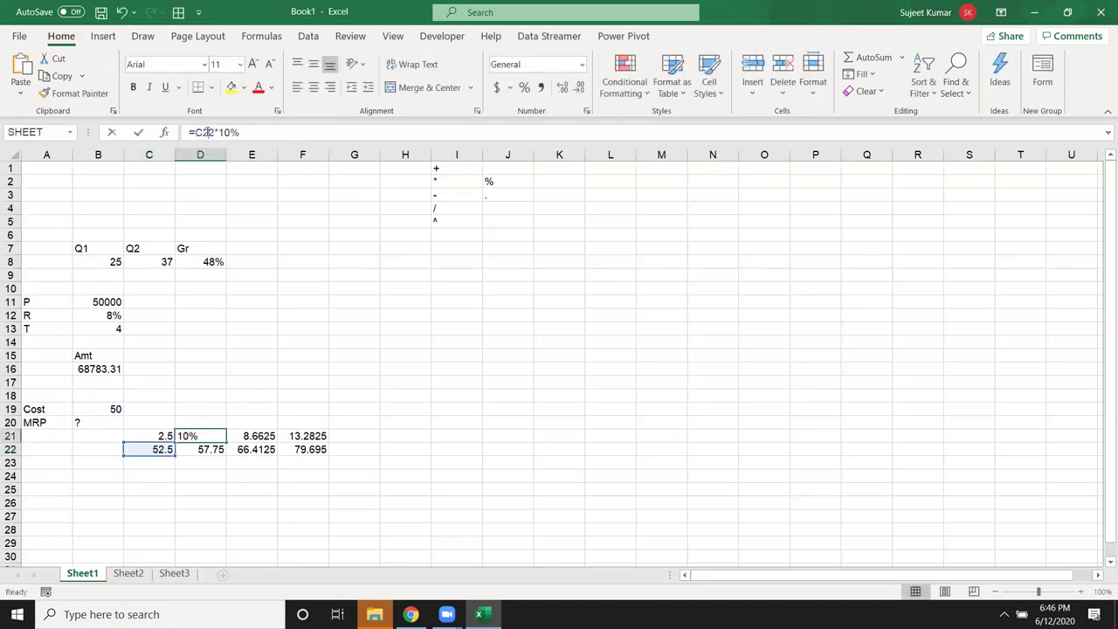
pyautogui.write('()')
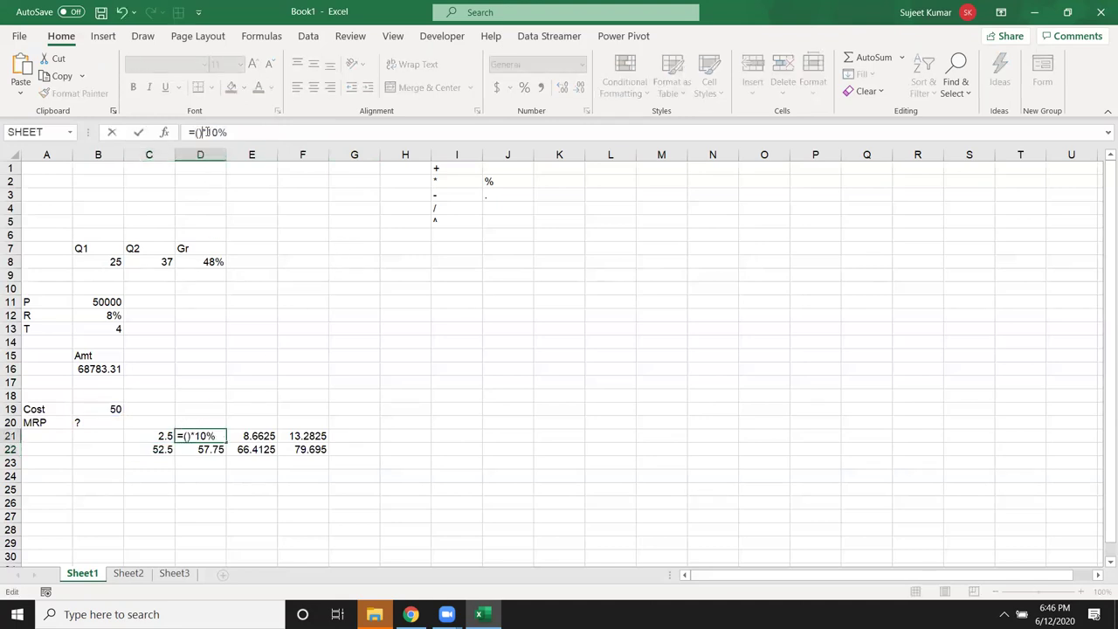
pyautogui.write('B19+B19*5%')
pyautogui.press('Return')
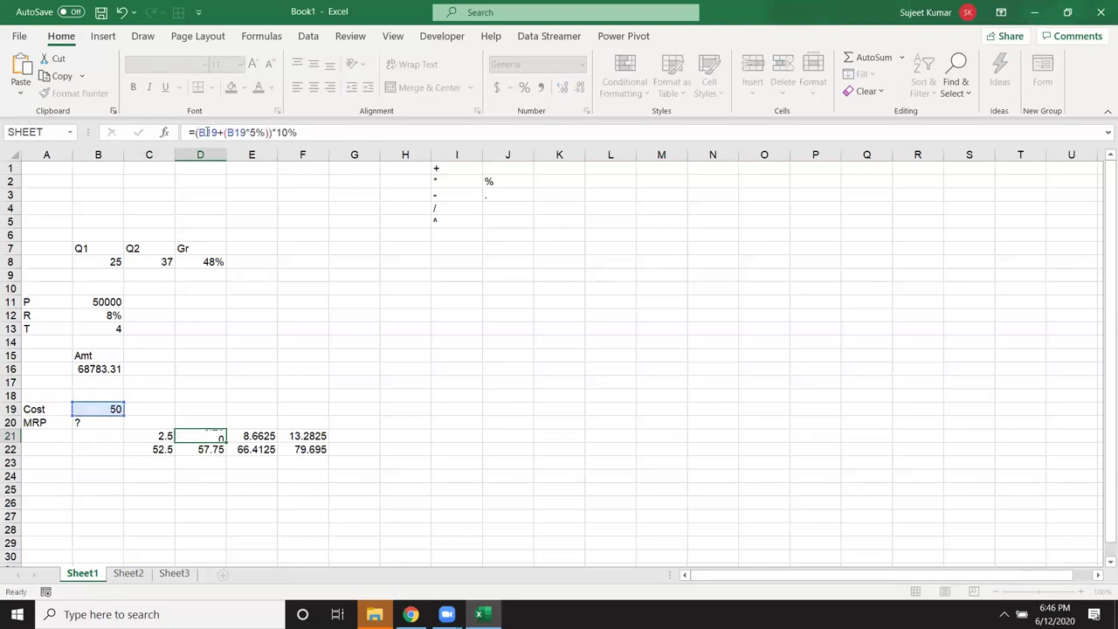
pyautogui.write('=C22+D21')
pyautogui.click(205, 132)
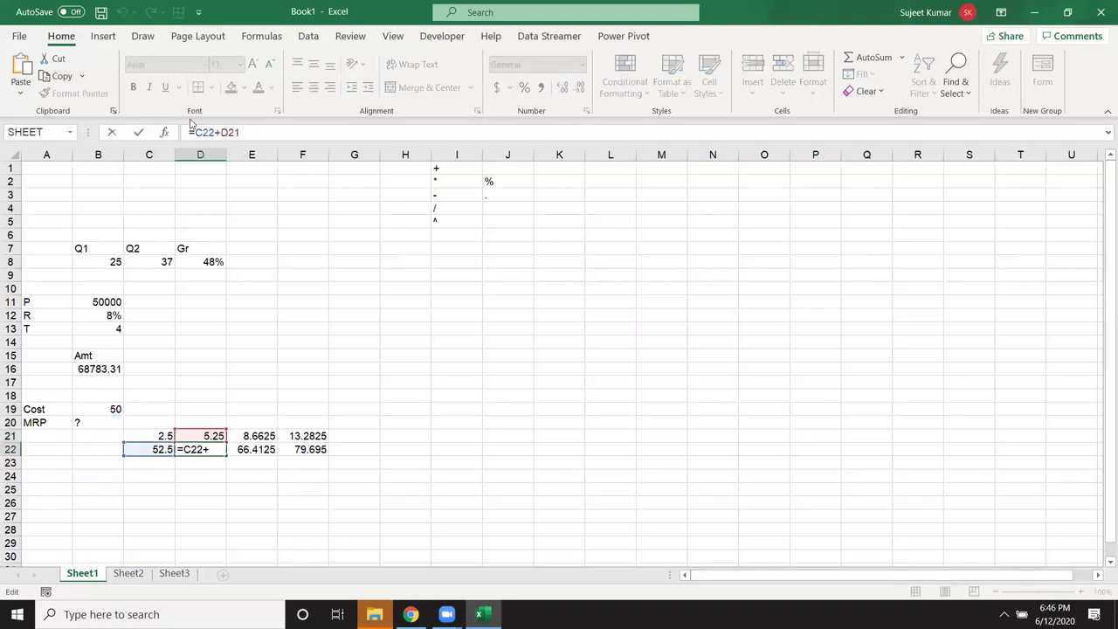
pyautogui.doubleClick(205, 132)
pyautogui.write('()')
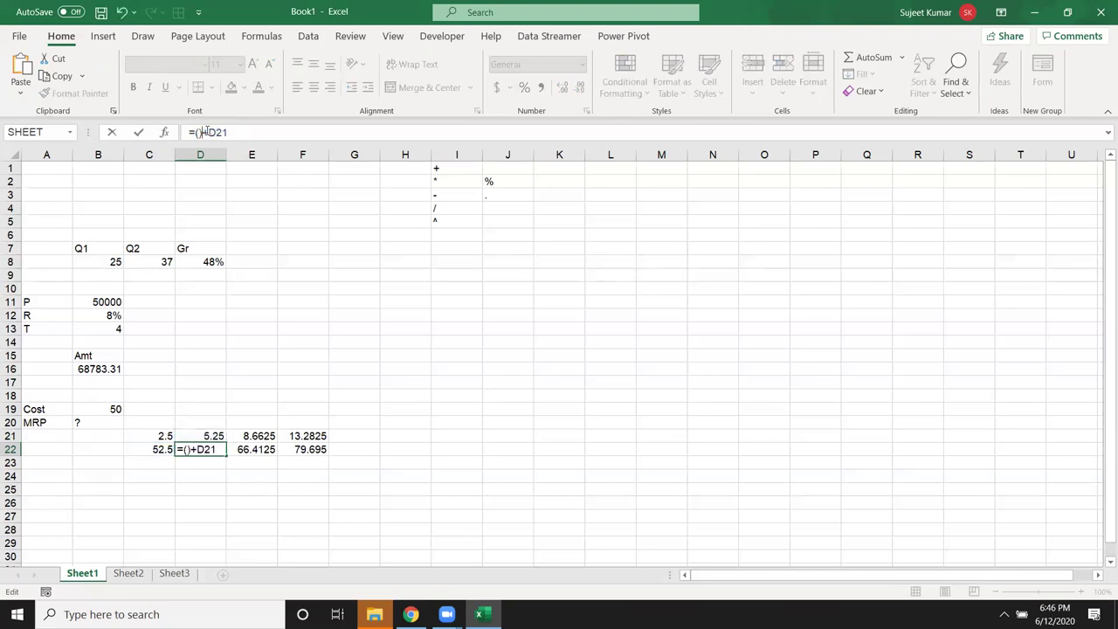
pyautogui.write('B19+(B19*5%)')
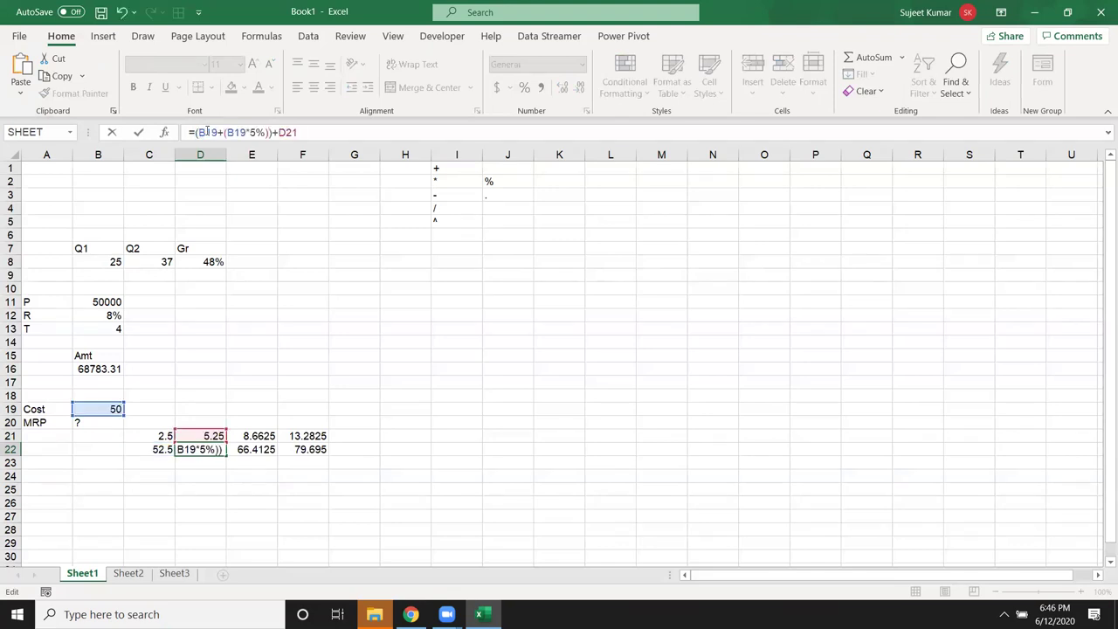
pyautogui.hotkey('ctrl', 'Return')
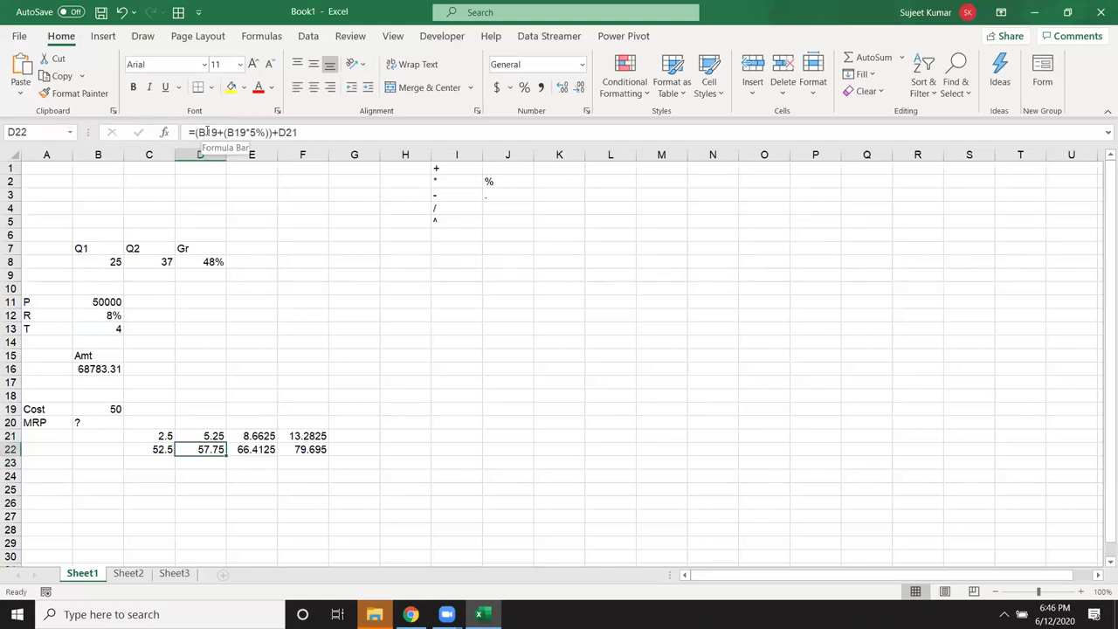
# Make D22 =(B19+(B19*5%))+((B19+(B19*5%))*10%), giving 57.75, and copy its formula
pyautogui.press('Up')
pyautogui.press('Down')
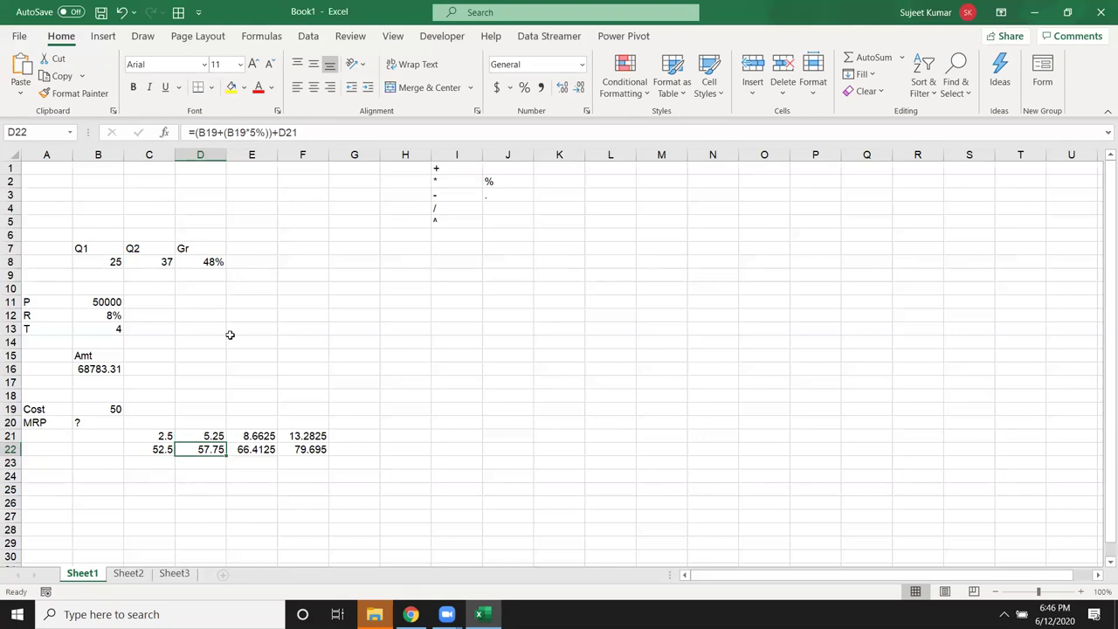
pyautogui.press('Up')
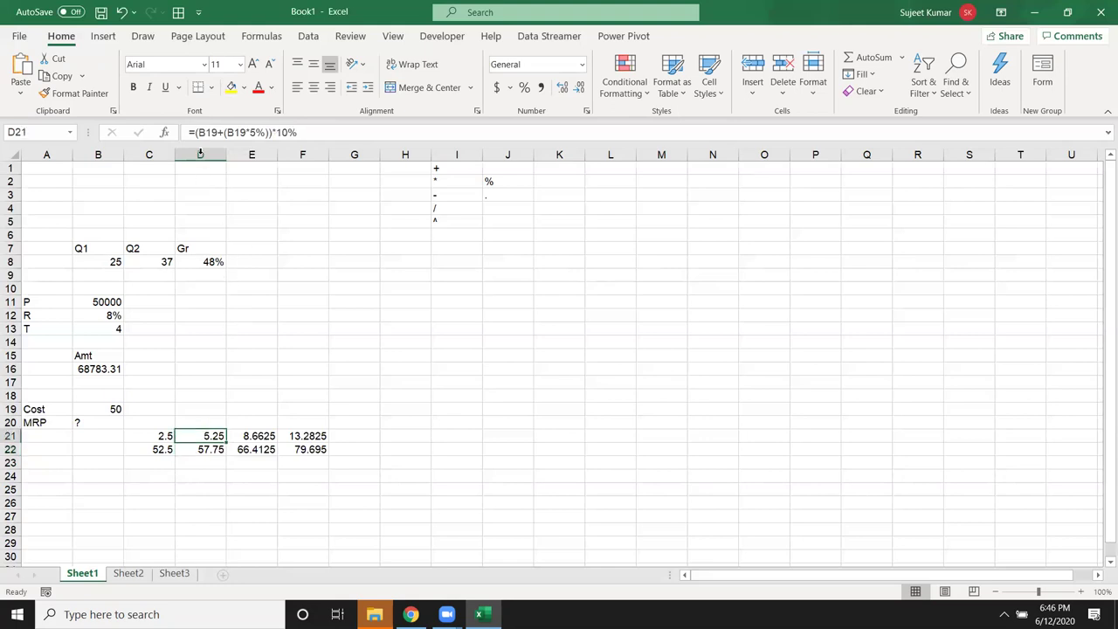
pyautogui.moveTo(195, 132); pyautogui.dragTo(391, 132)
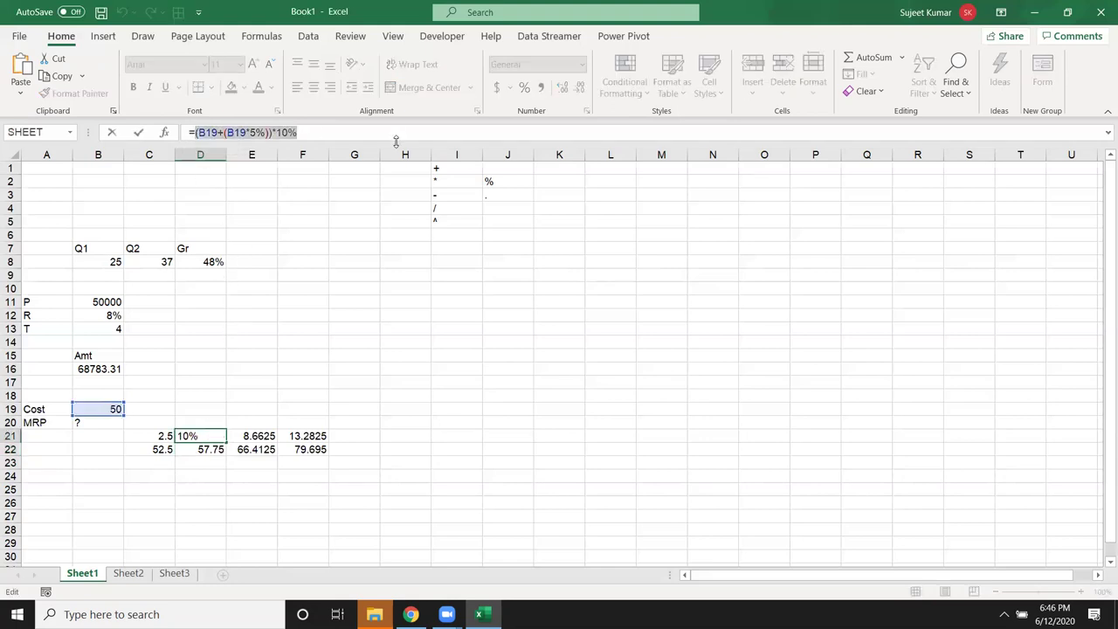
pyautogui.press('Escape')
pyautogui.press('Down')
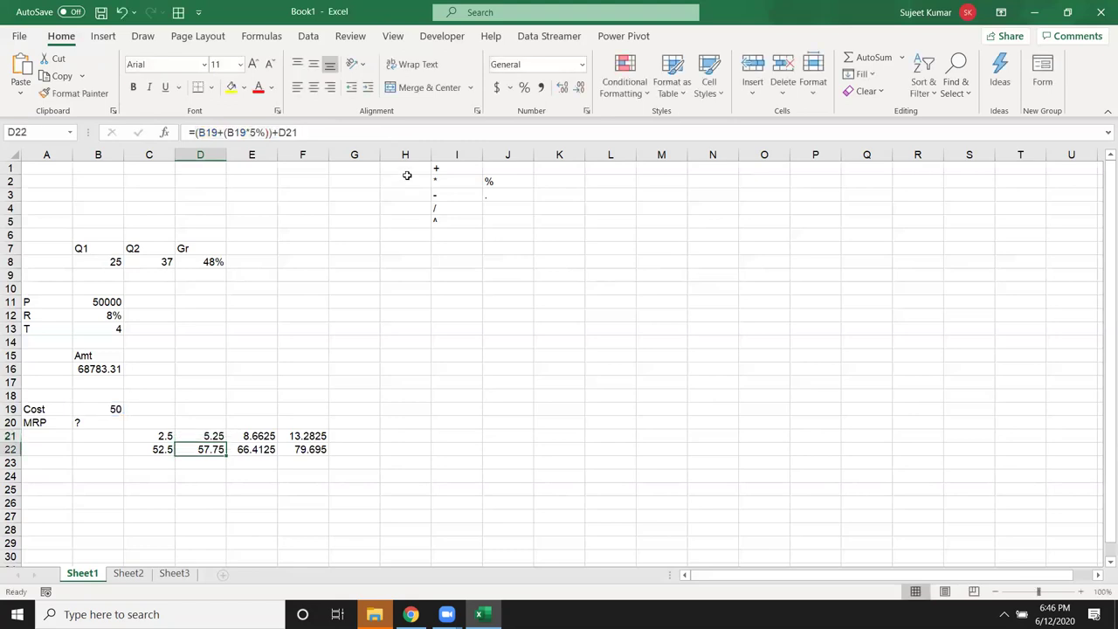
pyautogui.doubleClick(302, 132)
pyautogui.write('((B19+(B19*5%))*10%)')
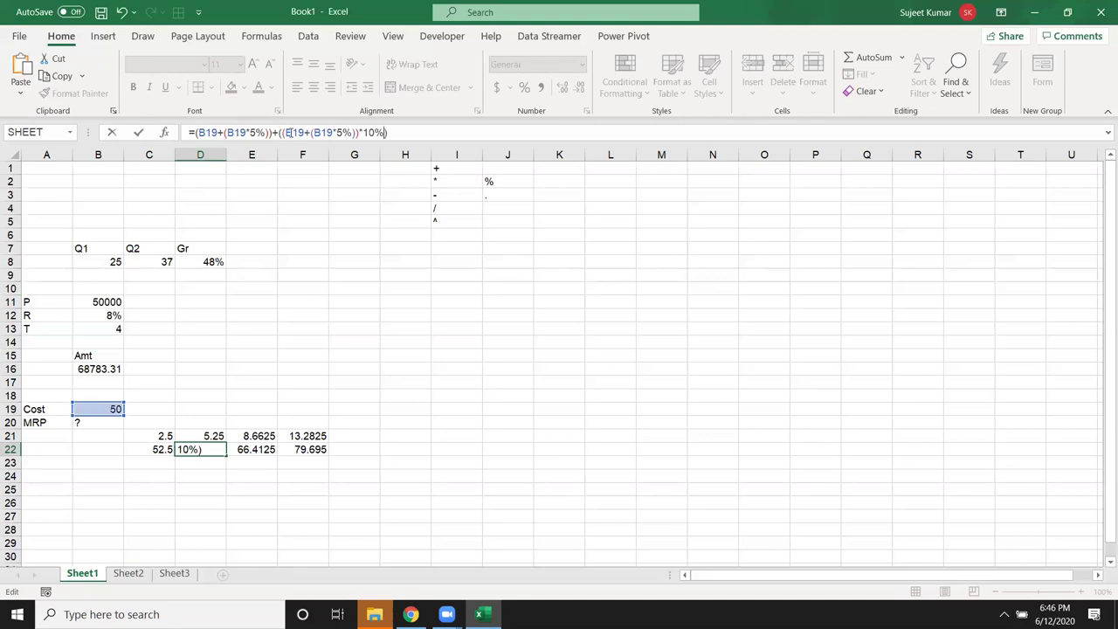
pyautogui.hotkey('ctrl', 'Return')
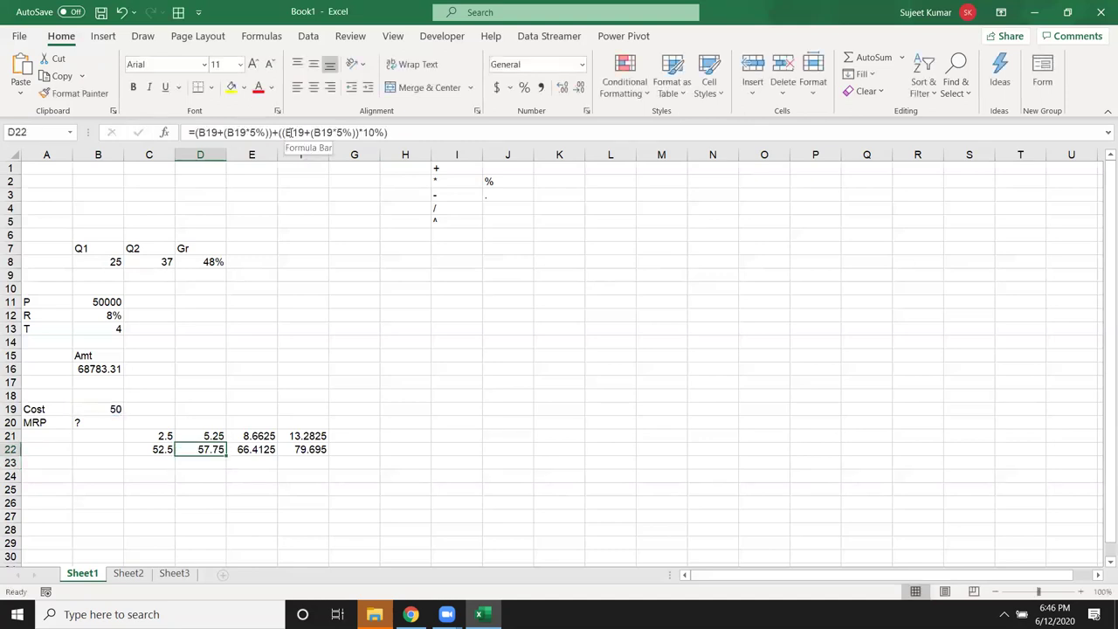
pyautogui.click(195, 132)
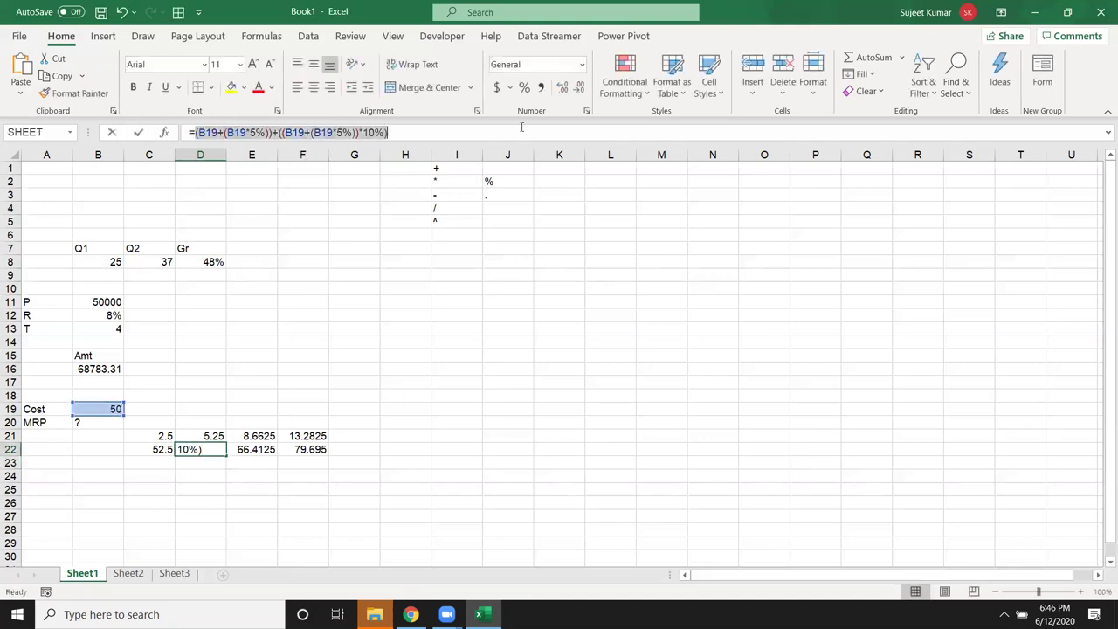
pyautogui.press('Escape')
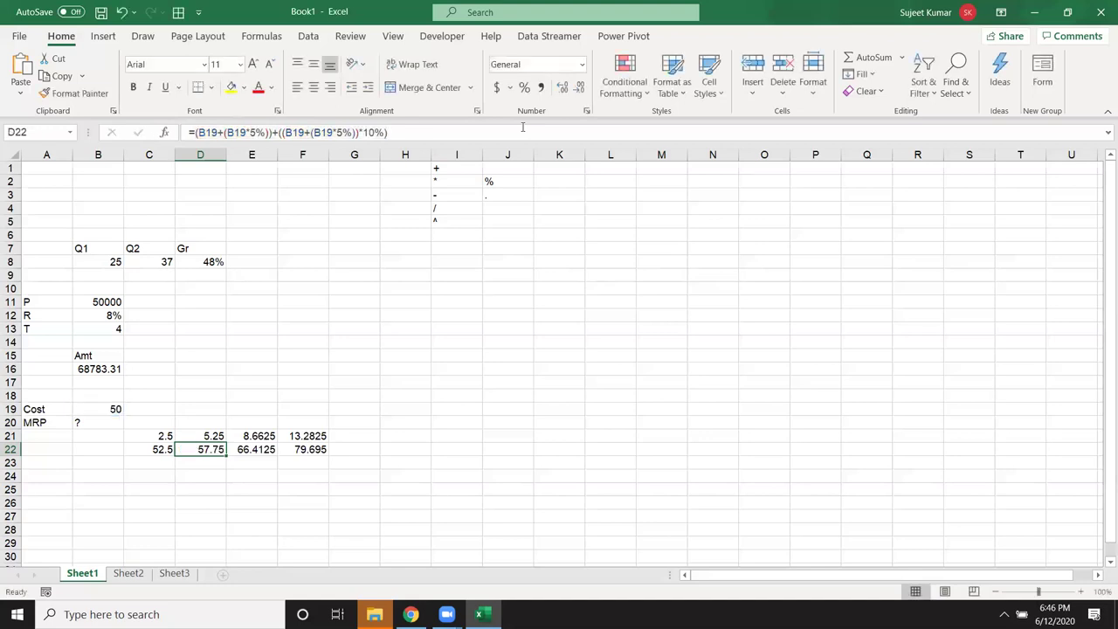
pyautogui.press('Right')
pyautogui.press('Up')
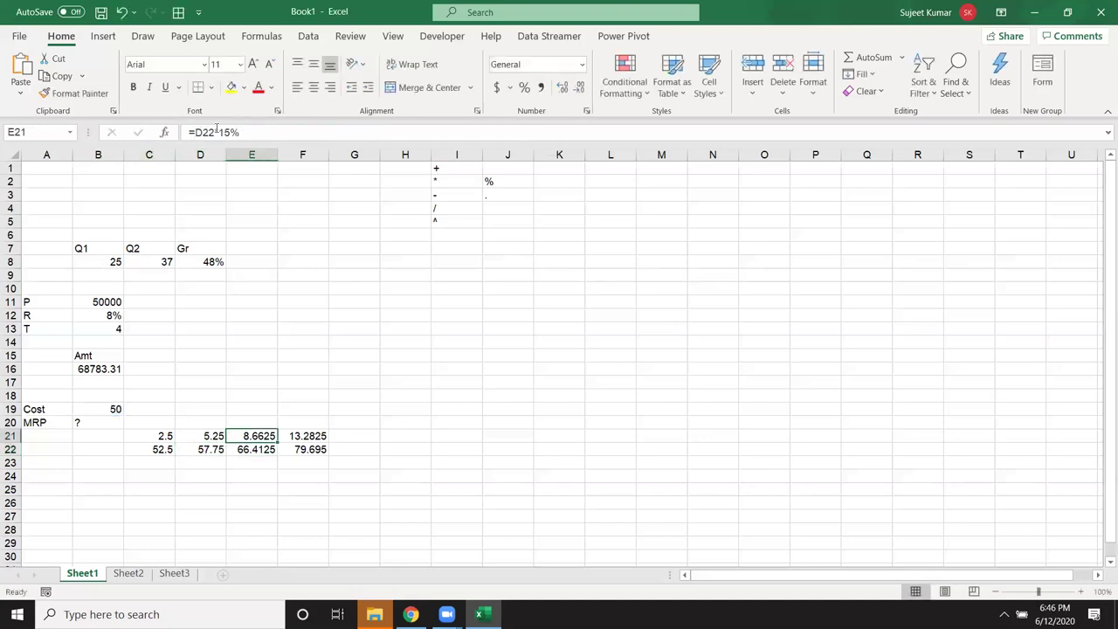
# Substitute the copied D22 formula, in parentheses, for the D22 references in E21 and E22
pyautogui.click(210, 132)
pyautogui.doubleClick(204, 132)
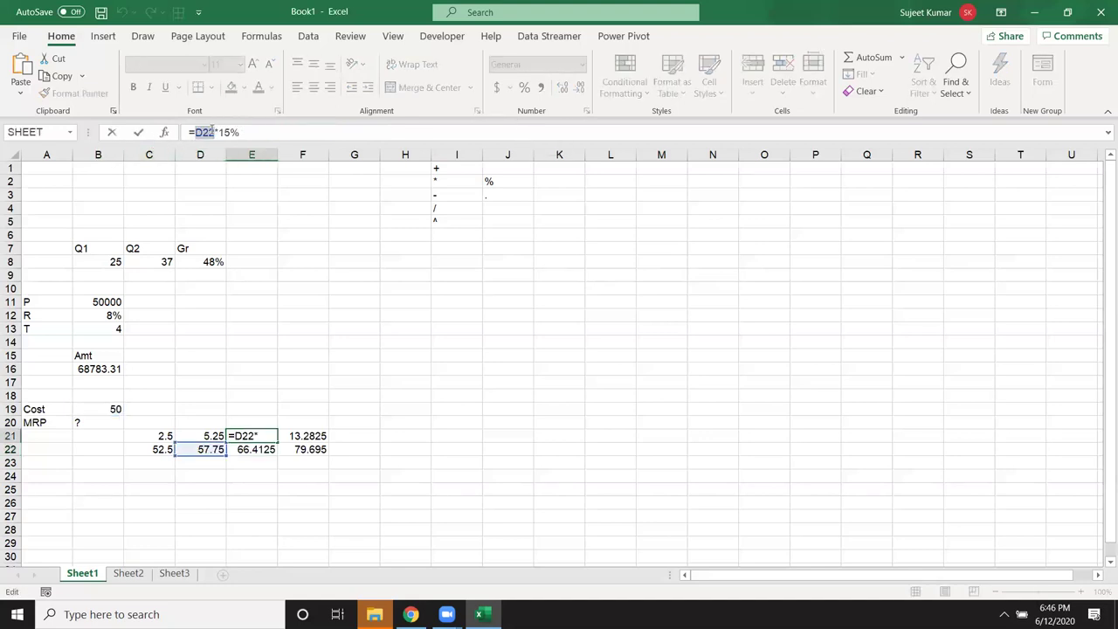
pyautogui.write('()')
pyautogui.write('(B19+(B19*5%))+((B19+(B19*5%))*10%)')
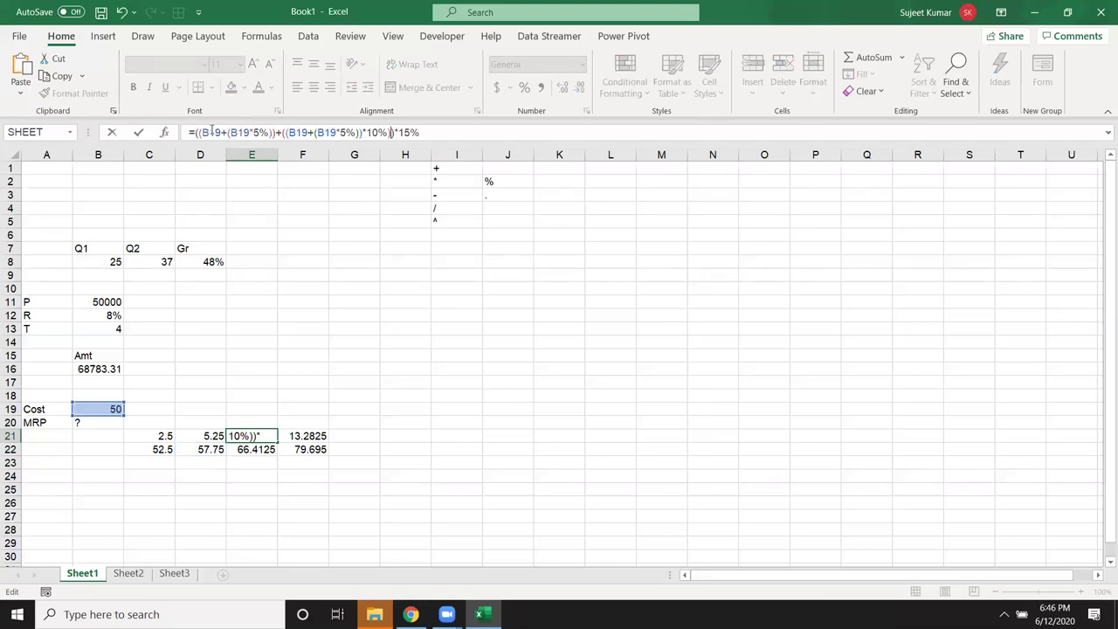
pyautogui.press('Return')
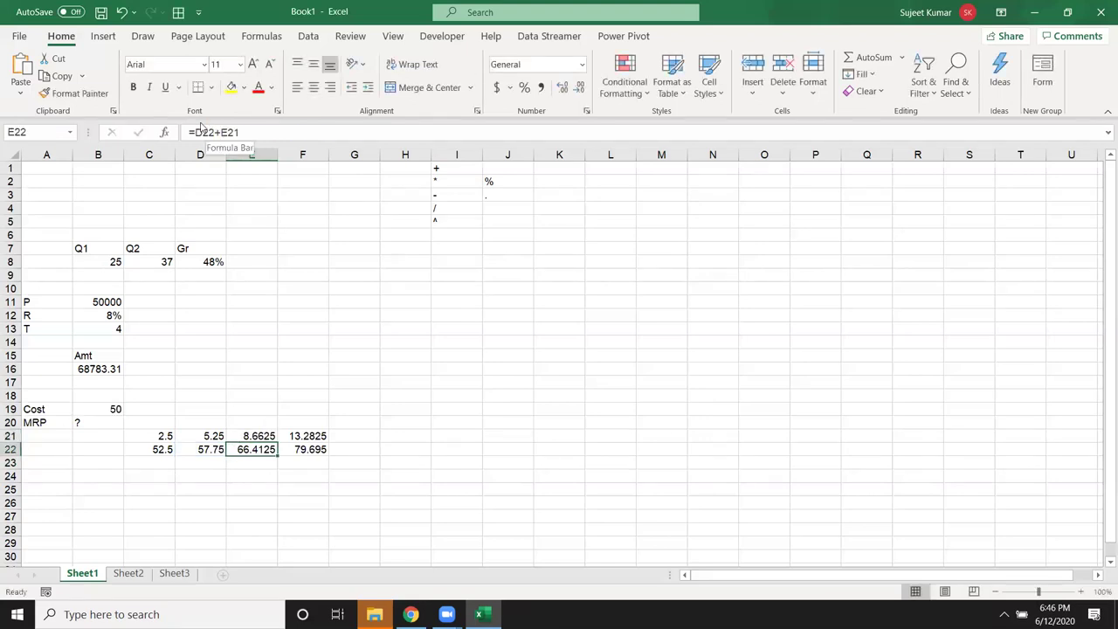
pyautogui.doubleClick(204, 132)
pyautogui.write('()')
pyautogui.write('(B19+(B19*5%))+((B19+(B19*5%))*10%)')
pyautogui.hotkey('ctrl', 'Return')
# Replace E22's E21 reference with E21's formula, keeping 66.4125, and copy E22's formula
pyautogui.press('Up')
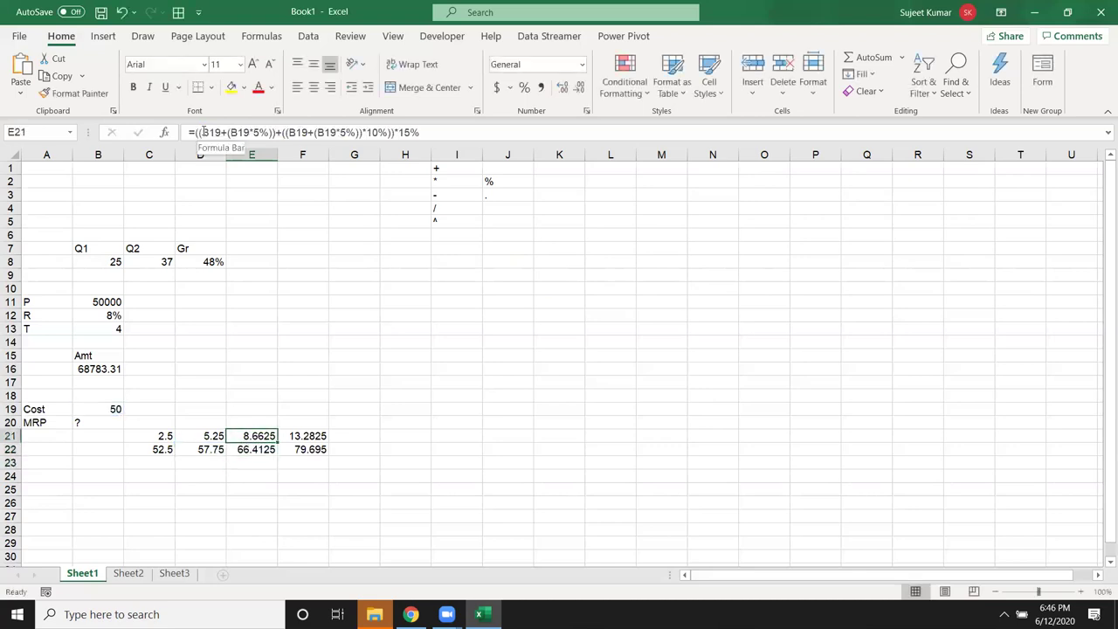
pyautogui.moveTo(191, 132); pyautogui.dragTo(439, 137)
pyautogui.hotkey('ctrl', 'c')
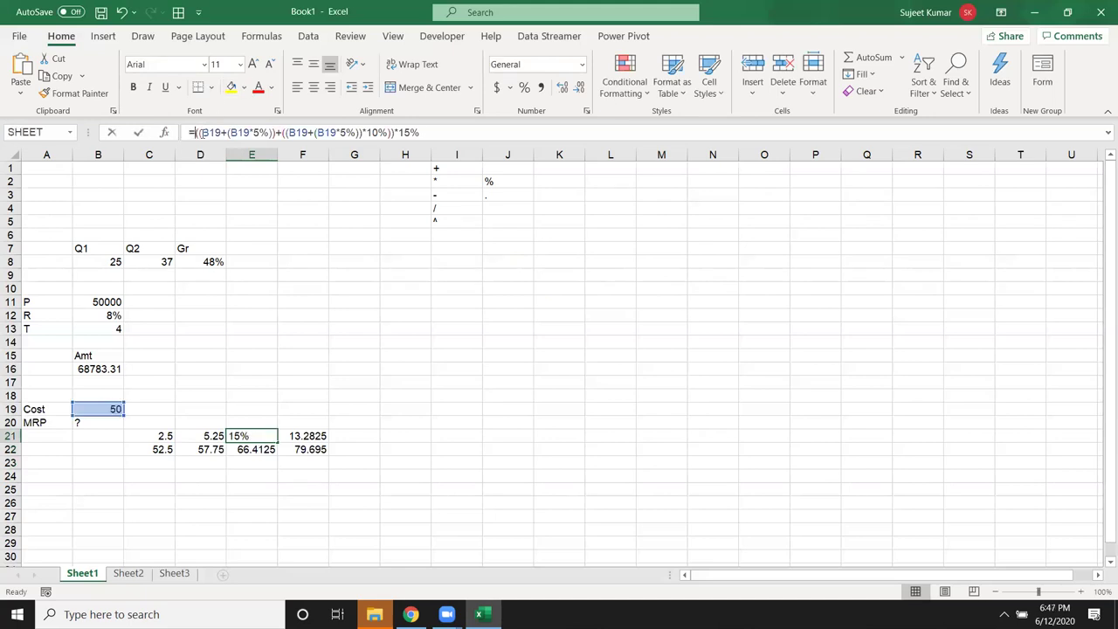
pyautogui.press('Return')
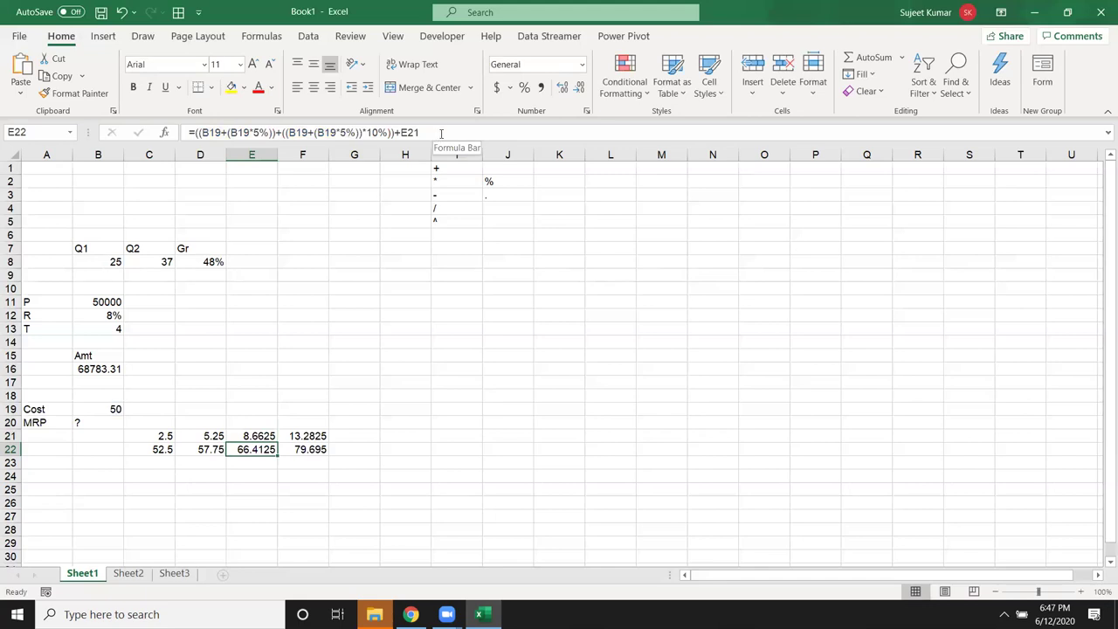
pyautogui.click(415, 135)
pyautogui.press('BackSpace')
pyautogui.press('BackSpace')
pyautogui.press('BackSpace')
pyautogui.write('()')
pyautogui.hotkey('ctrl', 'v')
pyautogui.write('*15%')
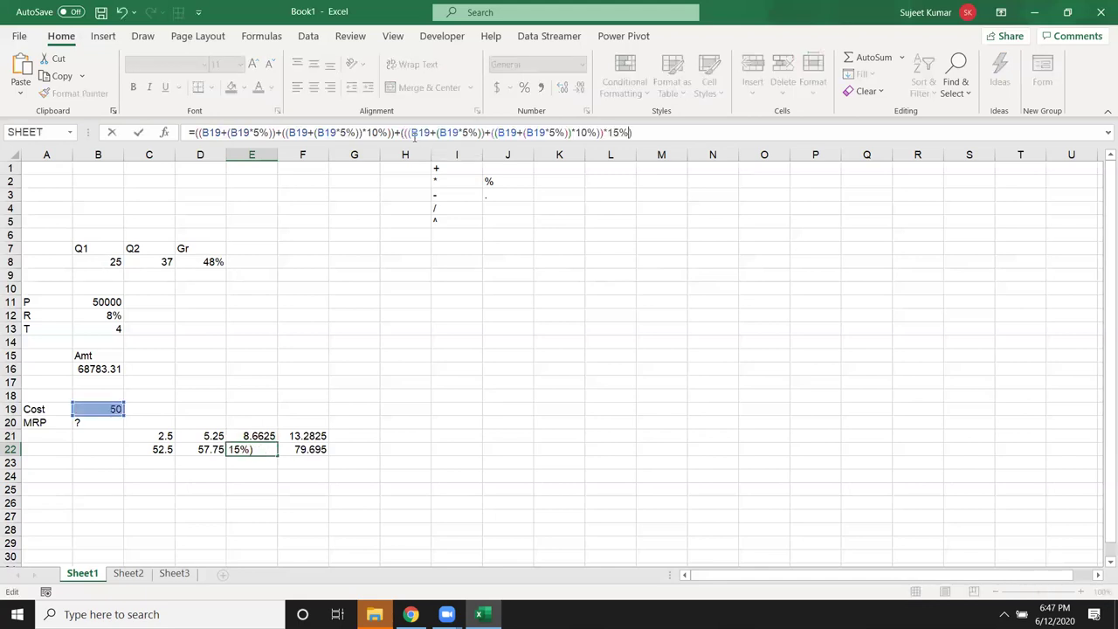
pyautogui.press('Return')
pyautogui.press('Up')
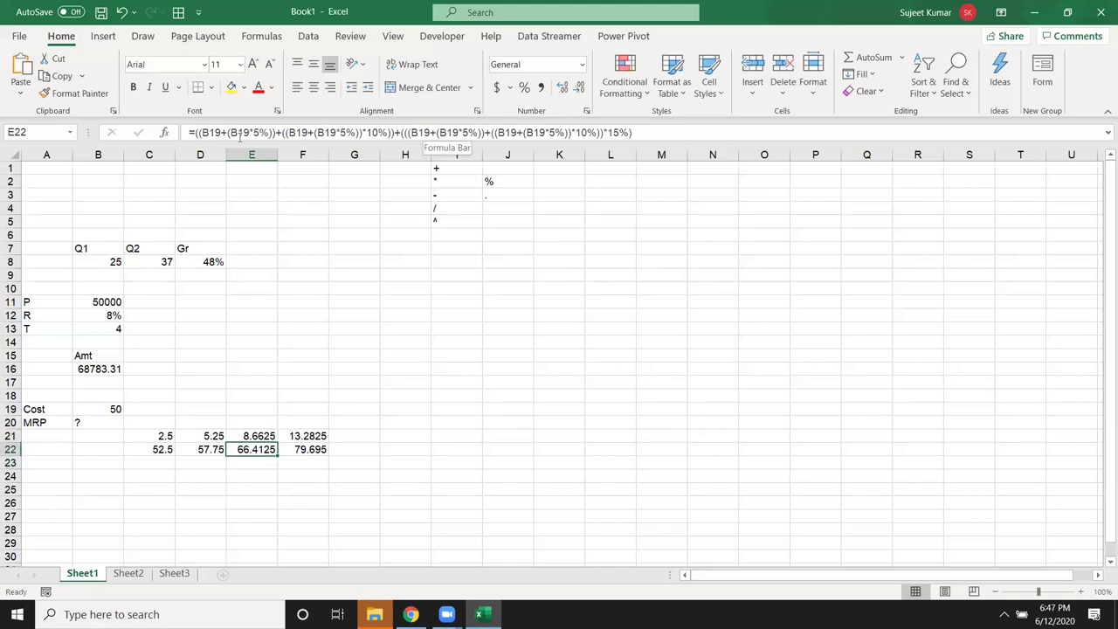
pyautogui.moveTo(192, 132); pyautogui.dragTo(634, 132)
pyautogui.hotkey('ctrl', 'c')
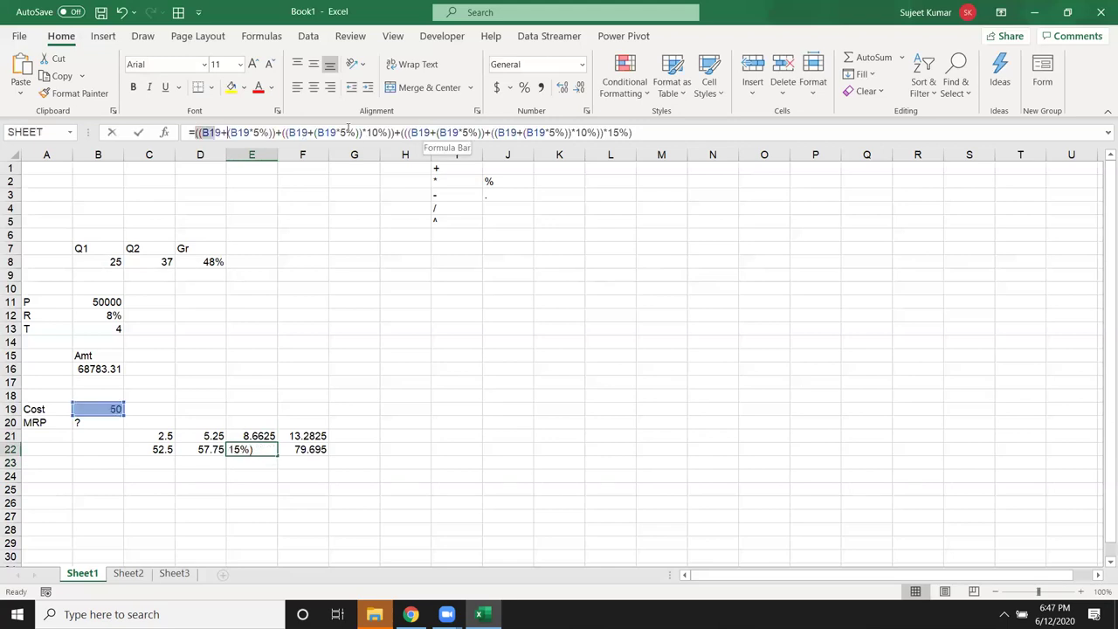
pyautogui.press('Escape')
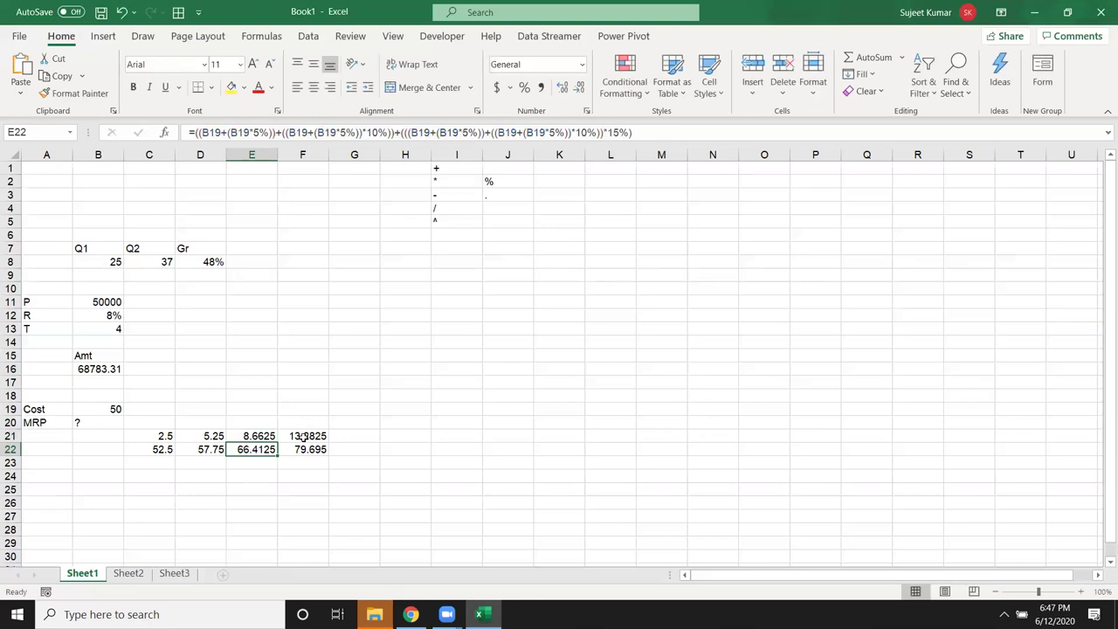
pyautogui.doubleClick(294, 435)
# In F21, replace the E22 reference with E22's formula pasted inside parentheses
pyautogui.doubleClick(294, 435)
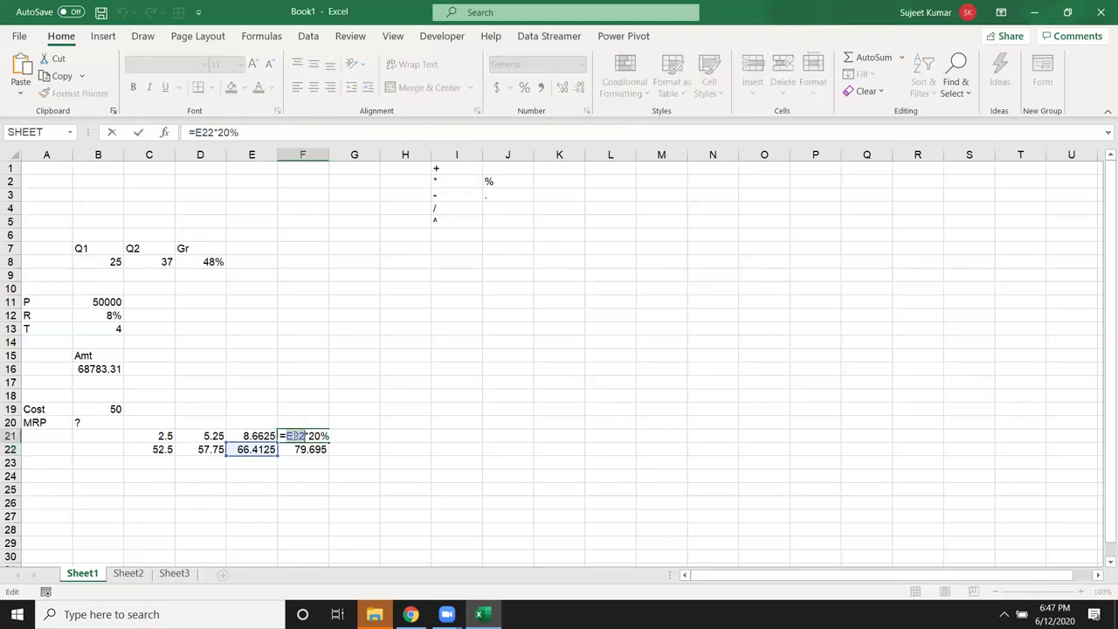
pyautogui.press('Delete')
pyautogui.write('()')
pyautogui.press('Left')
pyautogui.hotkey('ctrl', 'v')
pyautogui.press('Return')
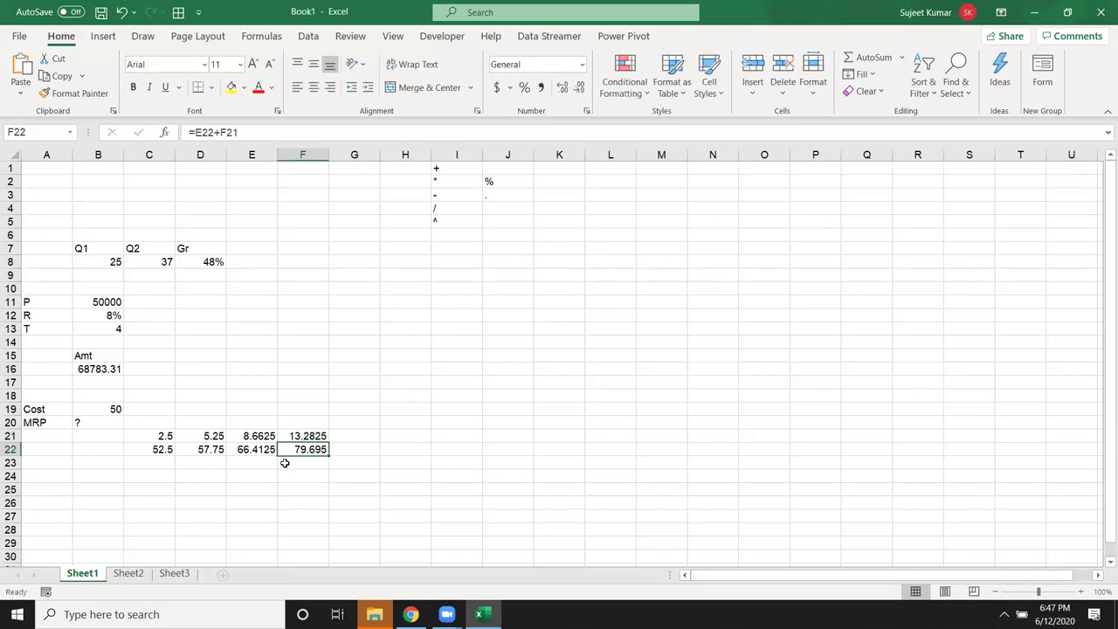
# In F22, replace the E22 reference with E22's formula pasted inside parentheses
pyautogui.doubleClick(292, 449)
pyautogui.doubleClick(294, 449)
pyautogui.write('()')
pyautogui.press('Left')
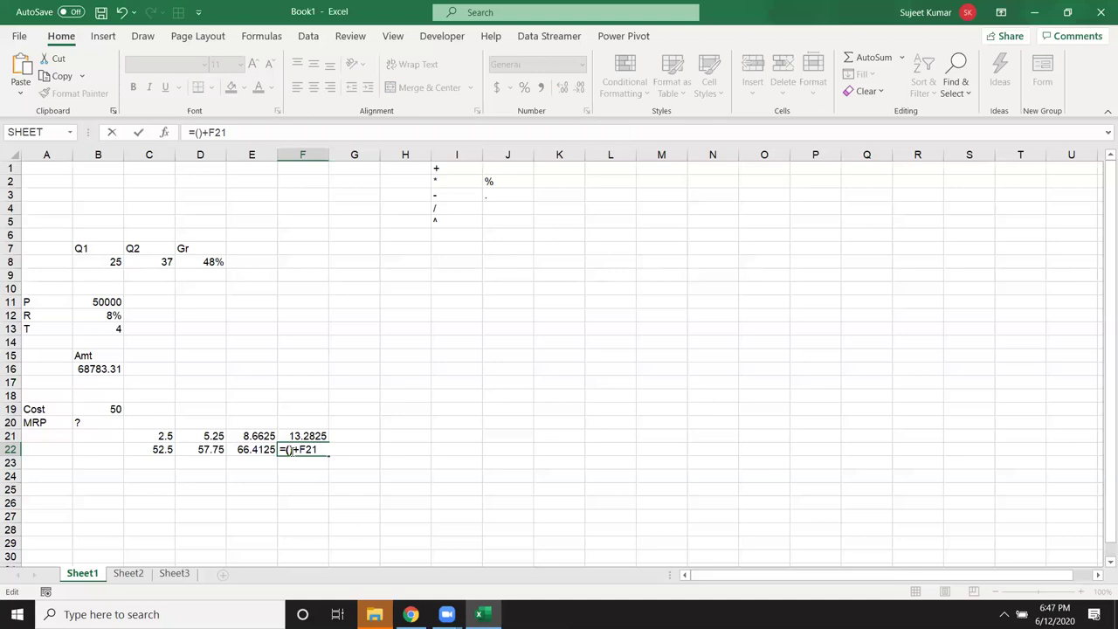
pyautogui.hotkey('ctrl', 'v')
pyautogui.press('Return')
# Review F22's updated formula text in the formula bar without changing it
pyautogui.press('Up')
pyautogui.press('Up')
pyautogui.press('Down')
pyautogui.hotkey('shift', 'F10')
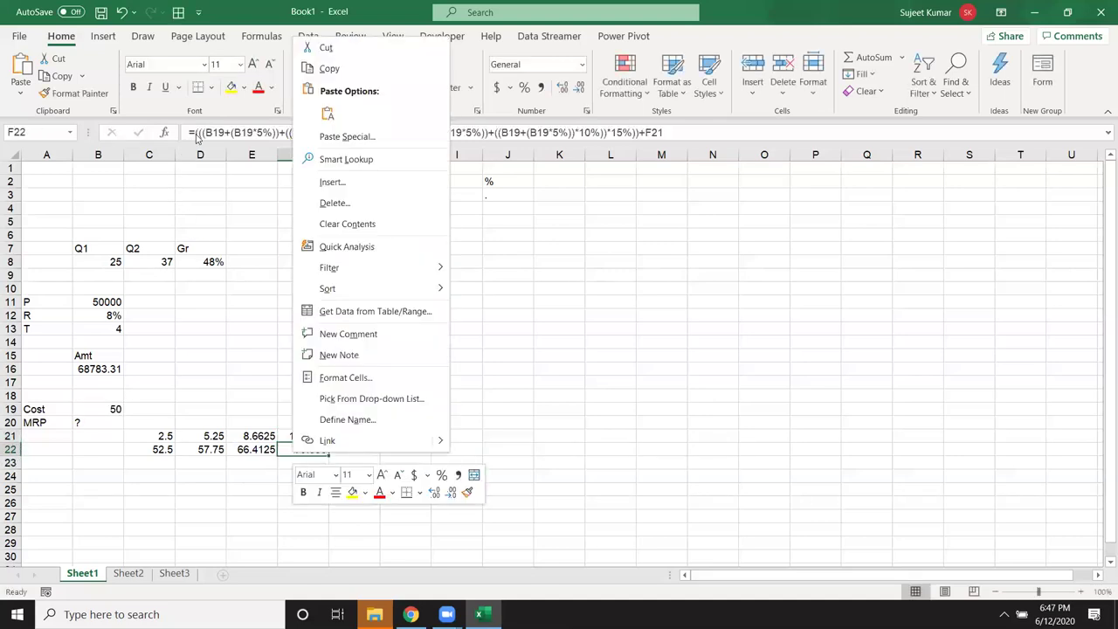
pyautogui.press('Escape')
pyautogui.moveTo(197, 132); pyautogui.dragTo(783, 130)
pyautogui.press('Escape')
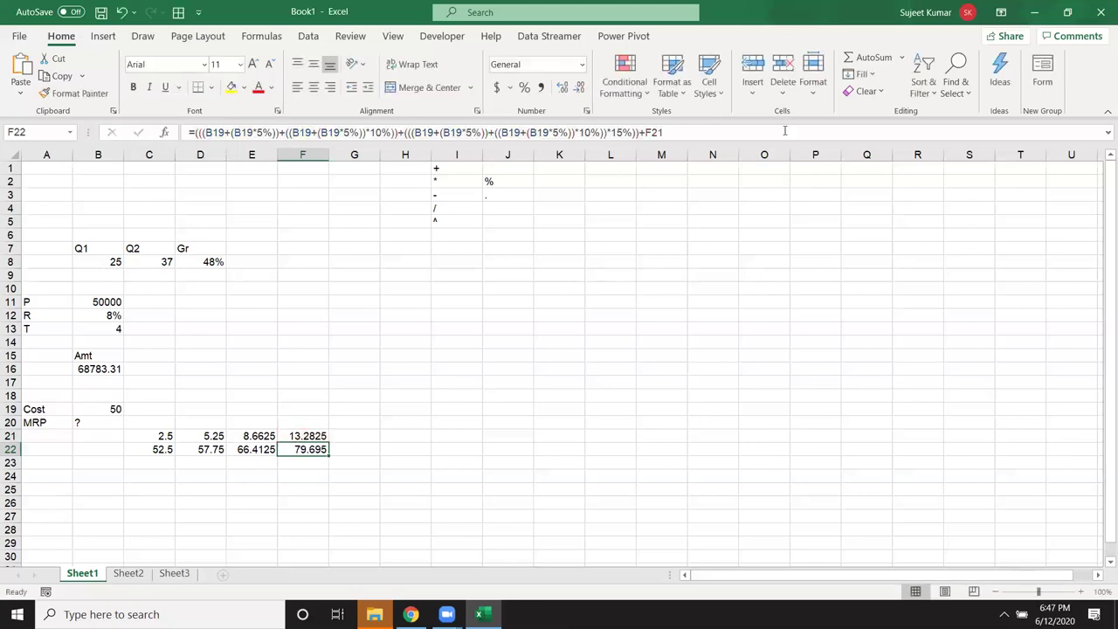
pyautogui.press('Up')
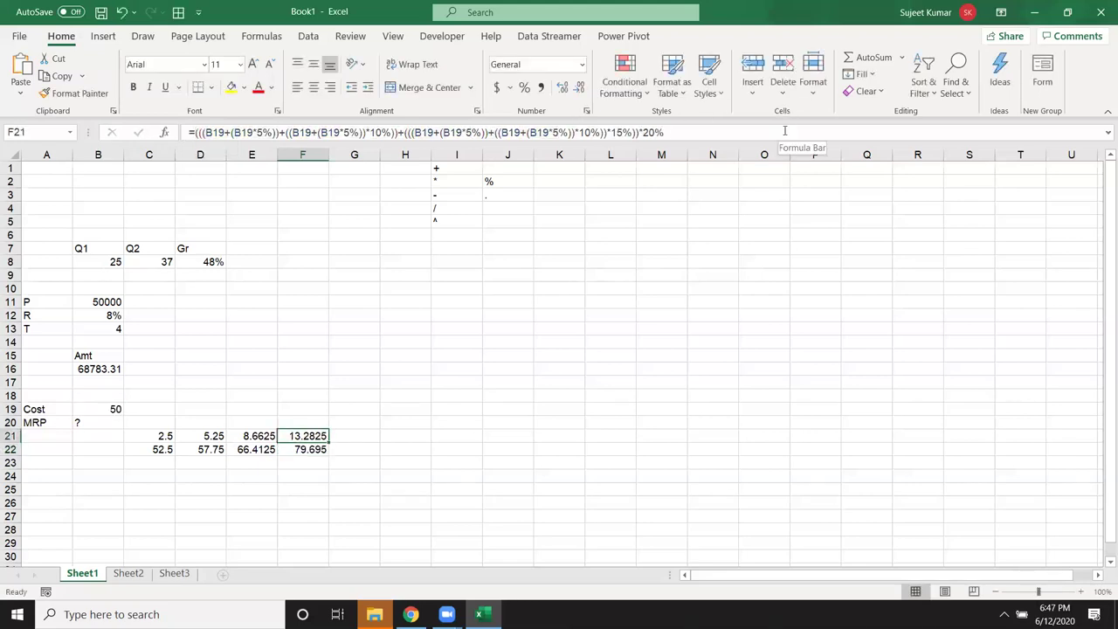
# Copy F21's formula and substitute it for the F21 reference inside F22's formula
pyautogui.click(194, 132)
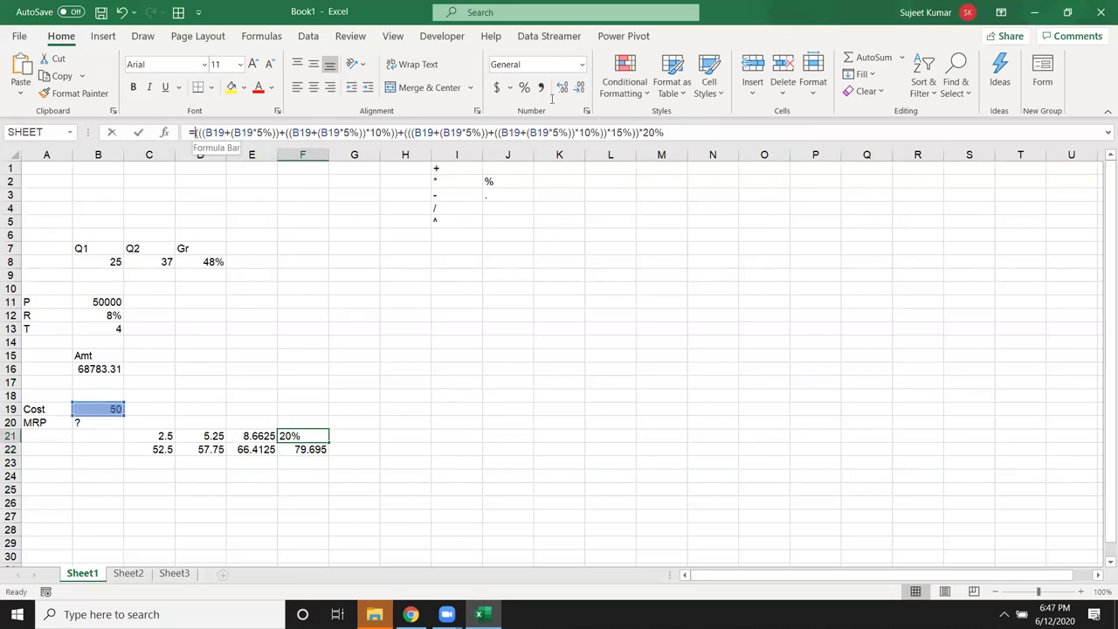
pyautogui.hotkey('shift', 'End')
pyautogui.hotkey('ctrl', 'c')
pyautogui.press('Return')
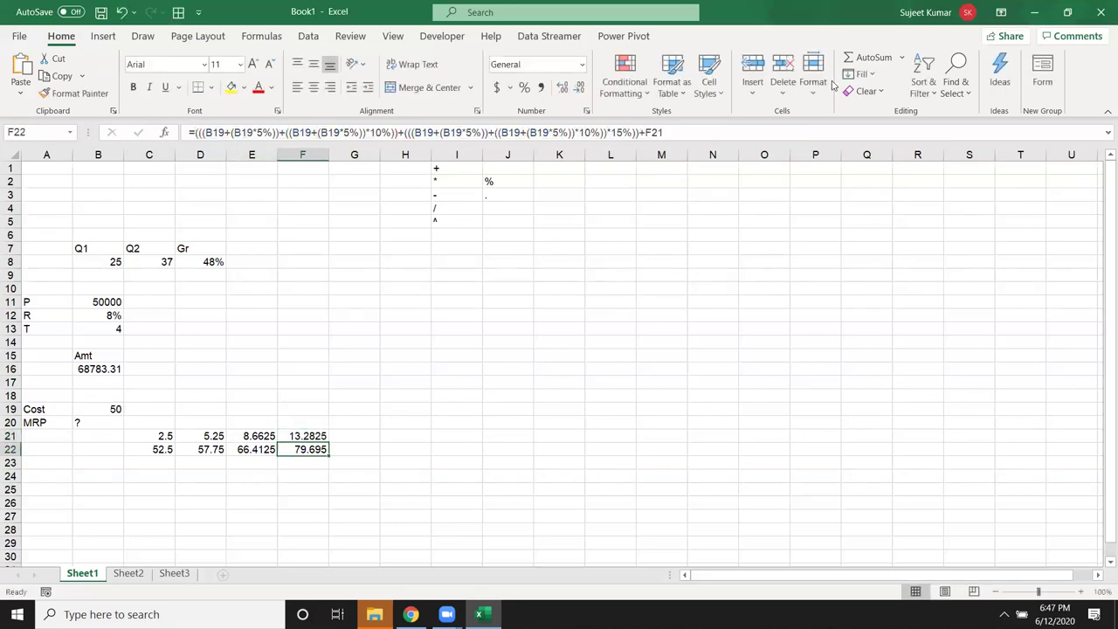
pyautogui.press('F2')
pyautogui.press('BackSpace')
pyautogui.press('BackSpace')
pyautogui.press('BackSpace')
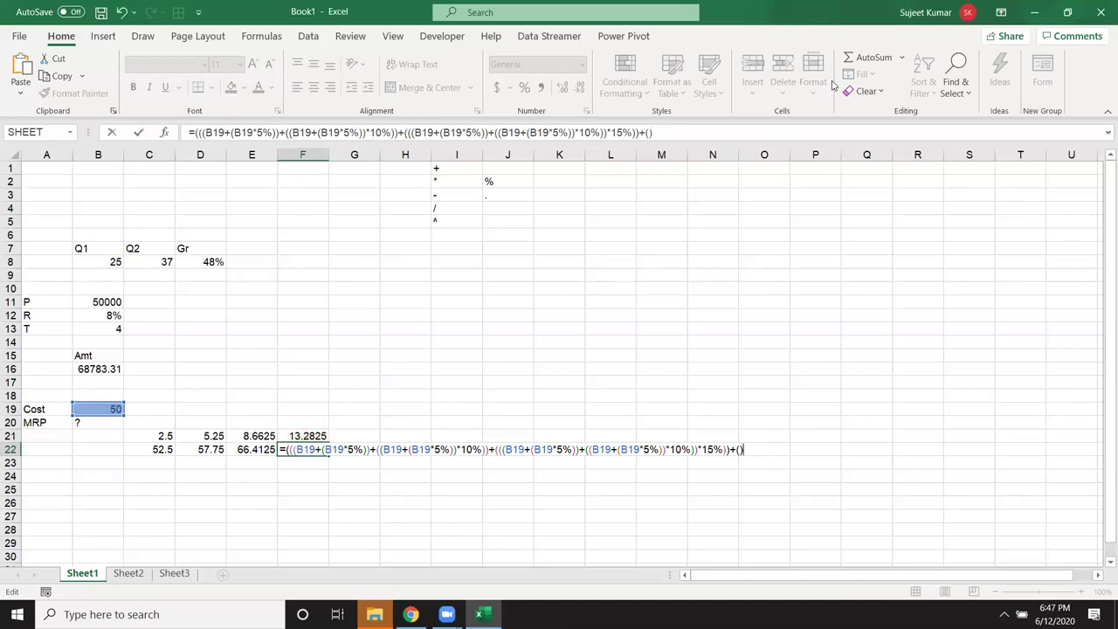
pyautogui.hotkey('ctrl', 'v')
pyautogui.press('Return')
# Copy F22's fully expanded formula into the MRP cell B20, giving 79.695
pyautogui.press('Up')
pyautogui.hotkey('ctrl', 'c')
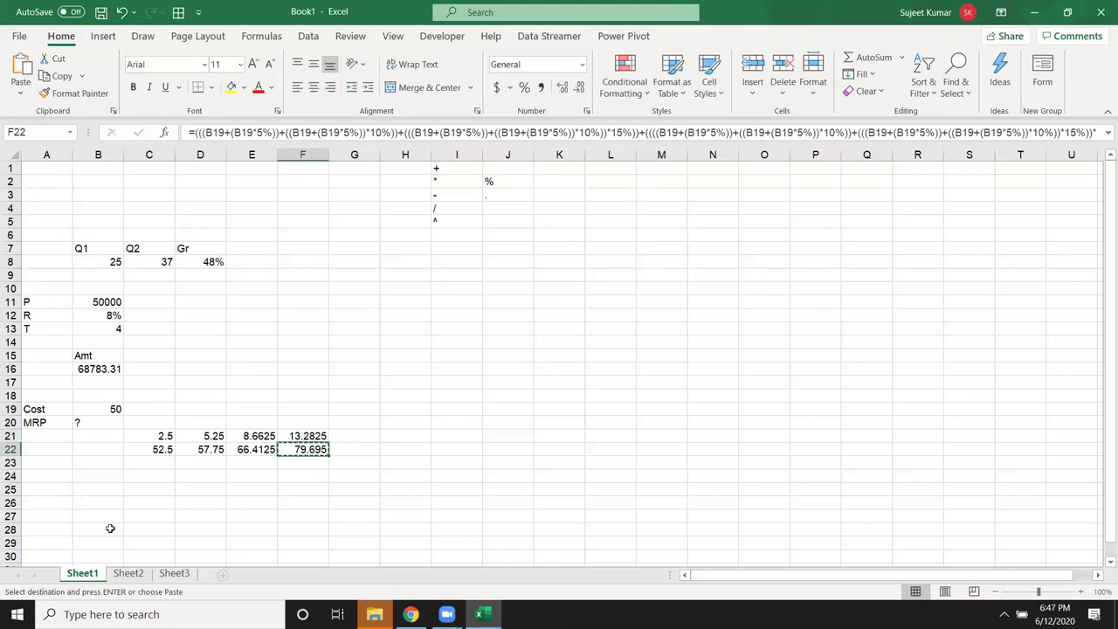
pyautogui.click(77, 425)
pyautogui.press('Return')
pyautogui.press('Down')
pyautogui.press('Down')
pyautogui.press('Down')
pyautogui.press('Down')
pyautogui.press('Down')
# Clear the helper calculations in C21:H23
pyautogui.moveTo(158, 434); pyautogui.dragTo(391, 463)
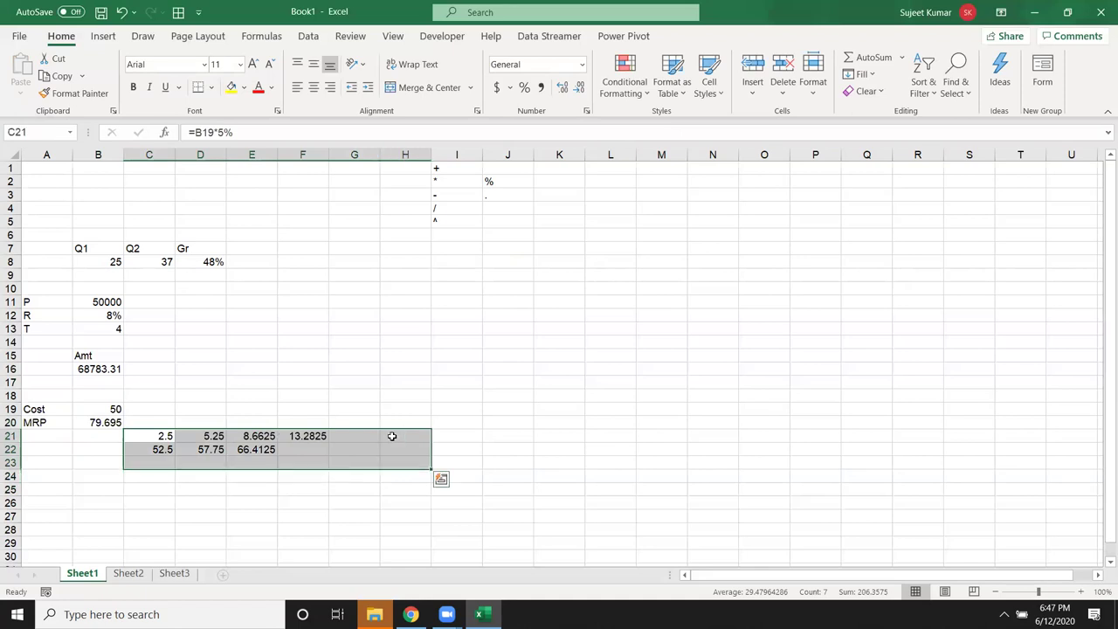
pyautogui.press('Delete')
pyautogui.click(302, 528)
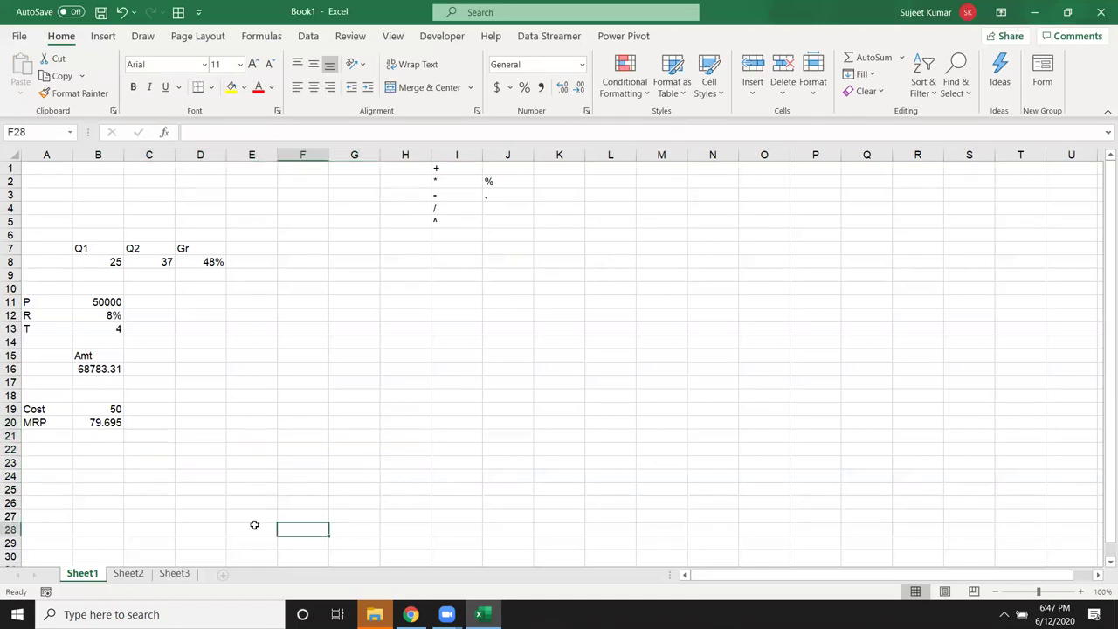
# Check B20's single nested formula, then minimize Excel to the desktop
pyautogui.click(84, 423)
pyautogui.doubleClick(84, 423)
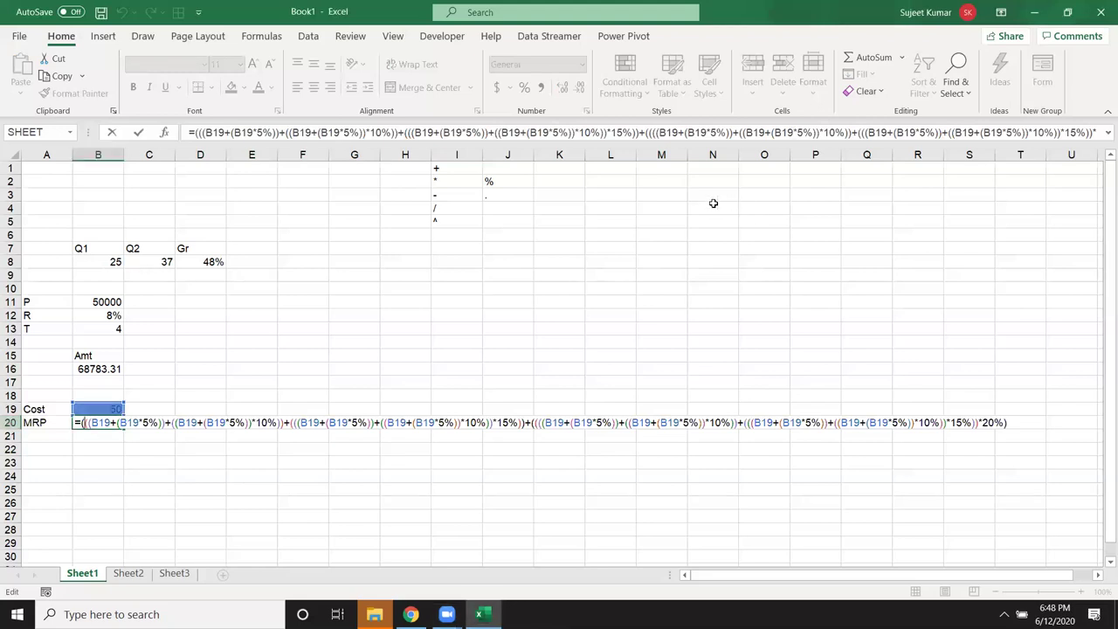
pyautogui.press('Return')
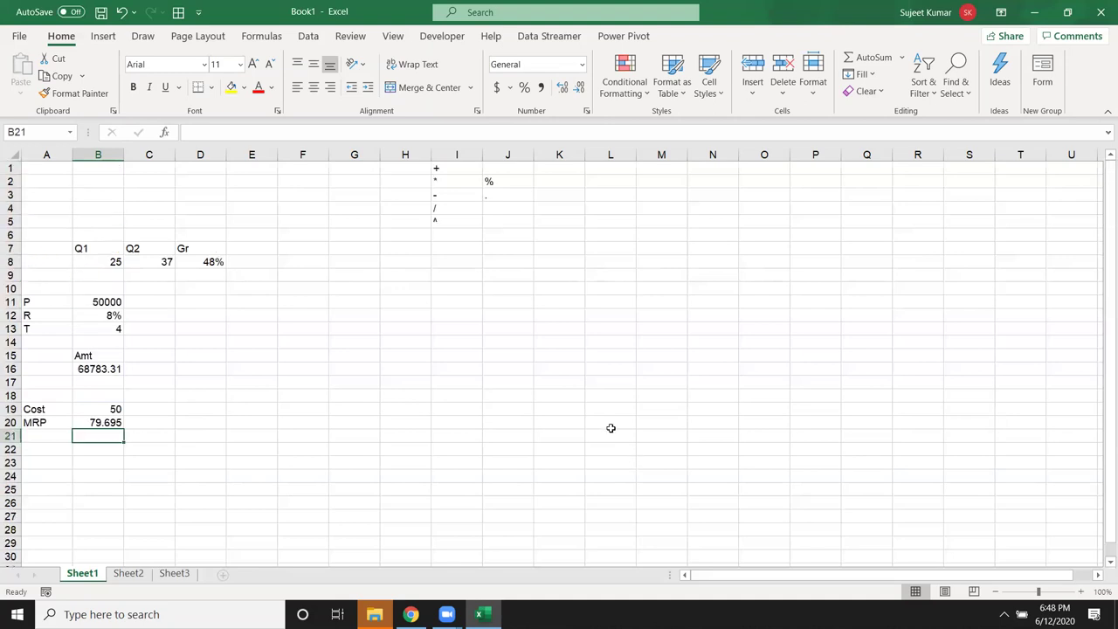
pyautogui.press('super+d')
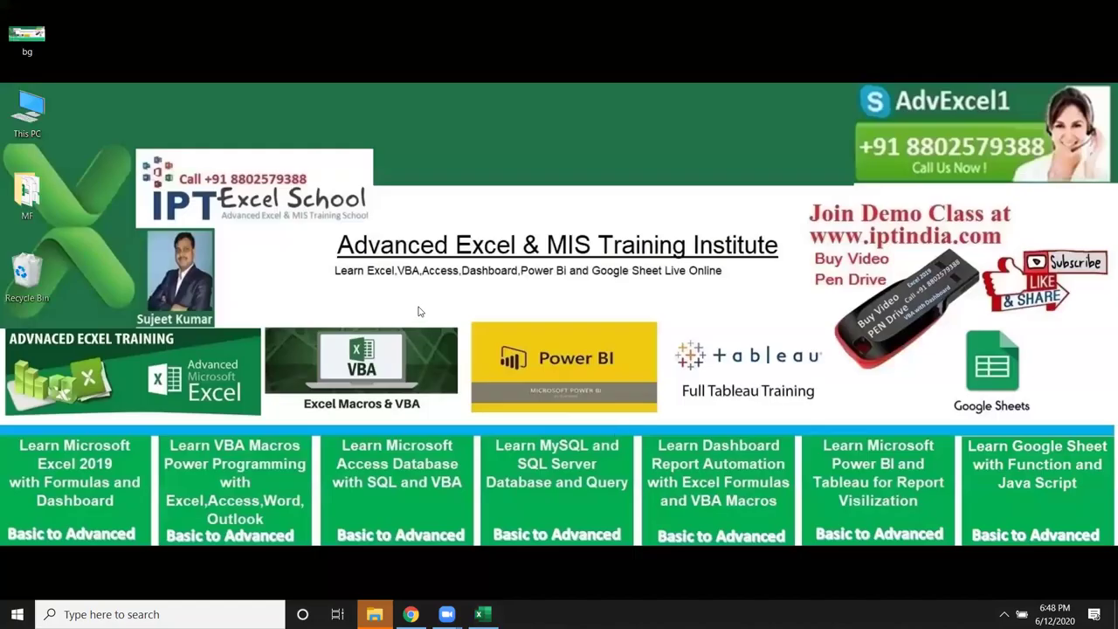
pyautogui.rightClick(406, 135)
pyautogui.click(463, 180)
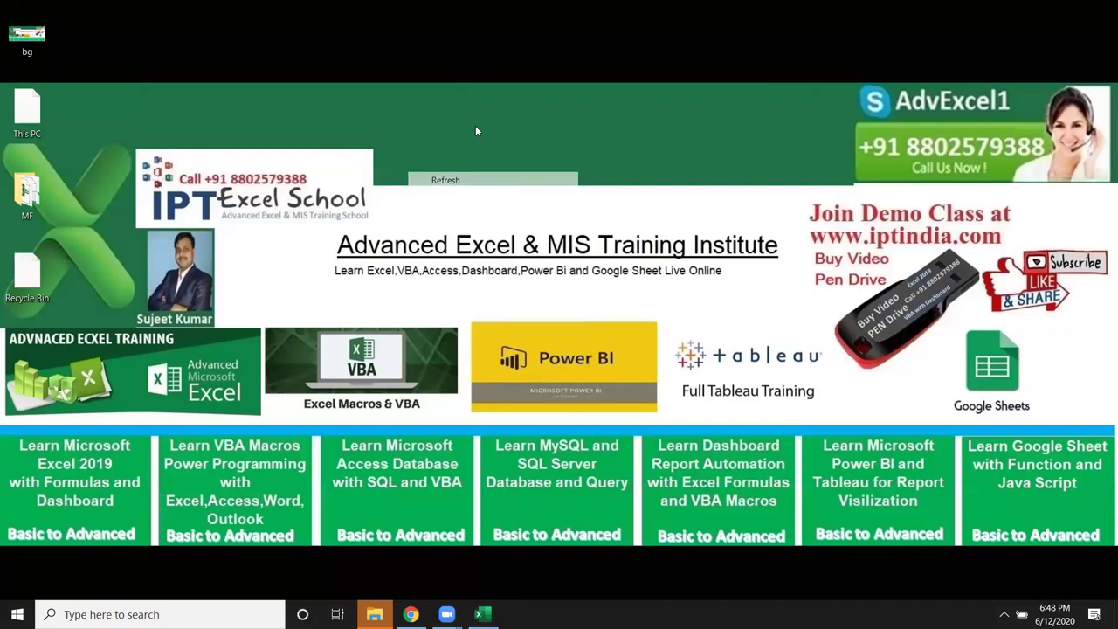